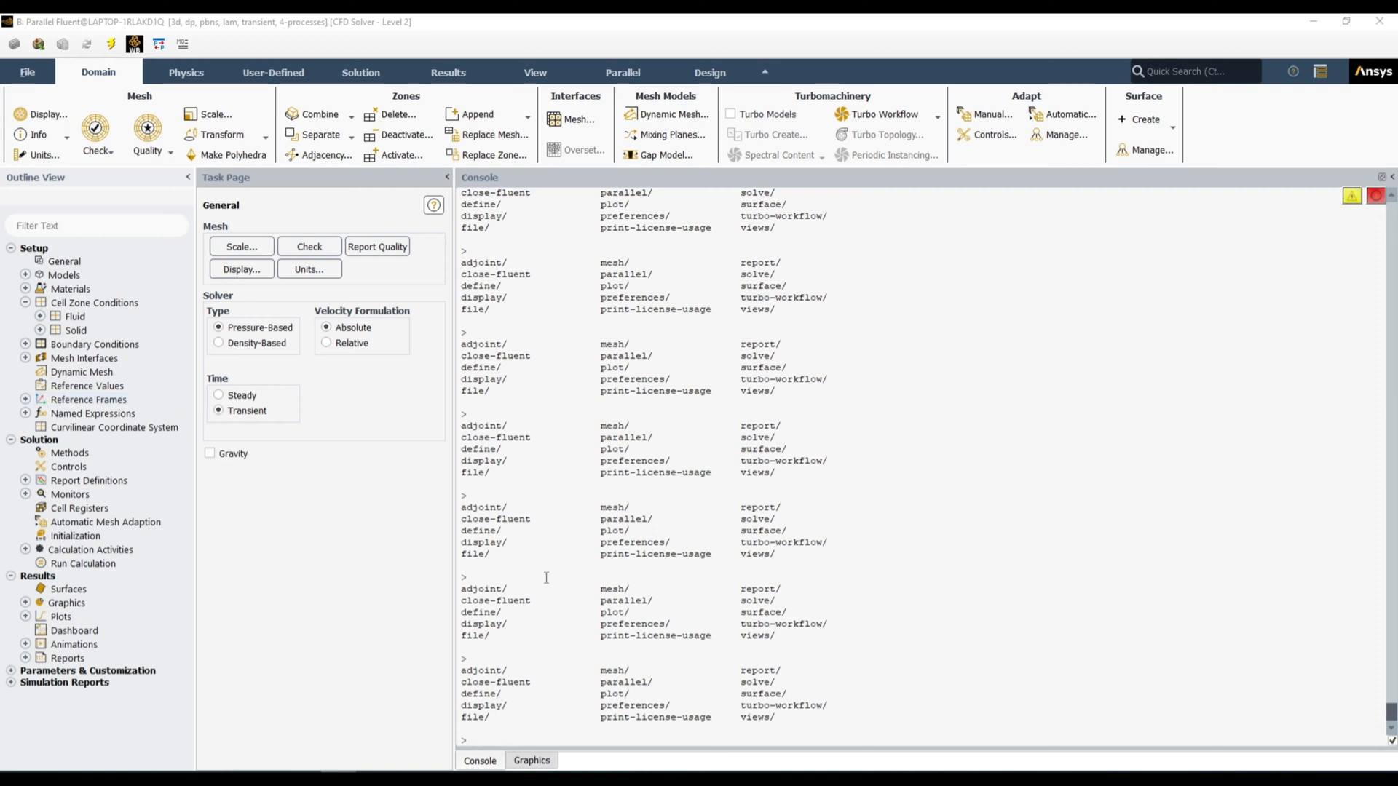
Show the mesh graphics and examine the battery cell block from several angles.
left_click(538, 760)
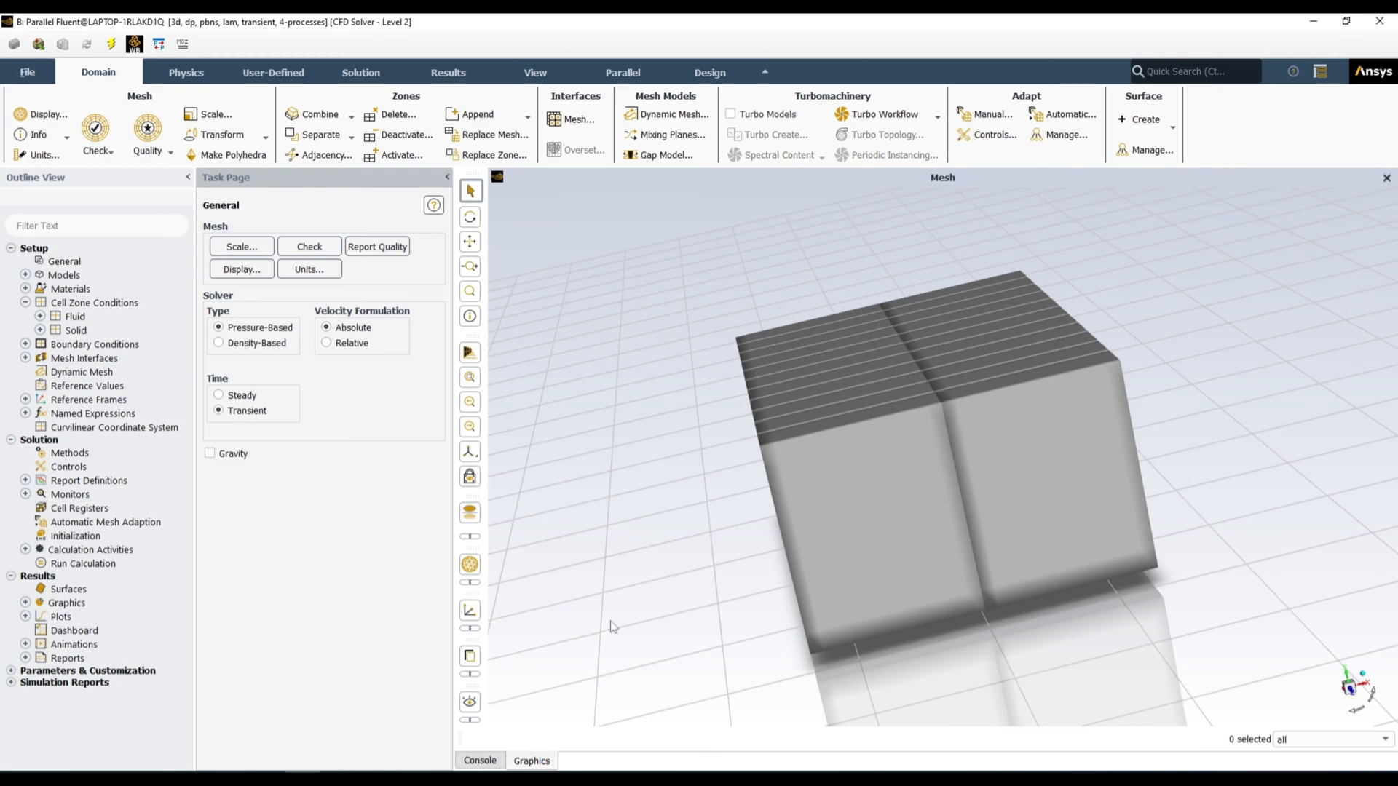
scroll(655, 547, "down", 2)
left_click_drag(661, 539, 713, 572)
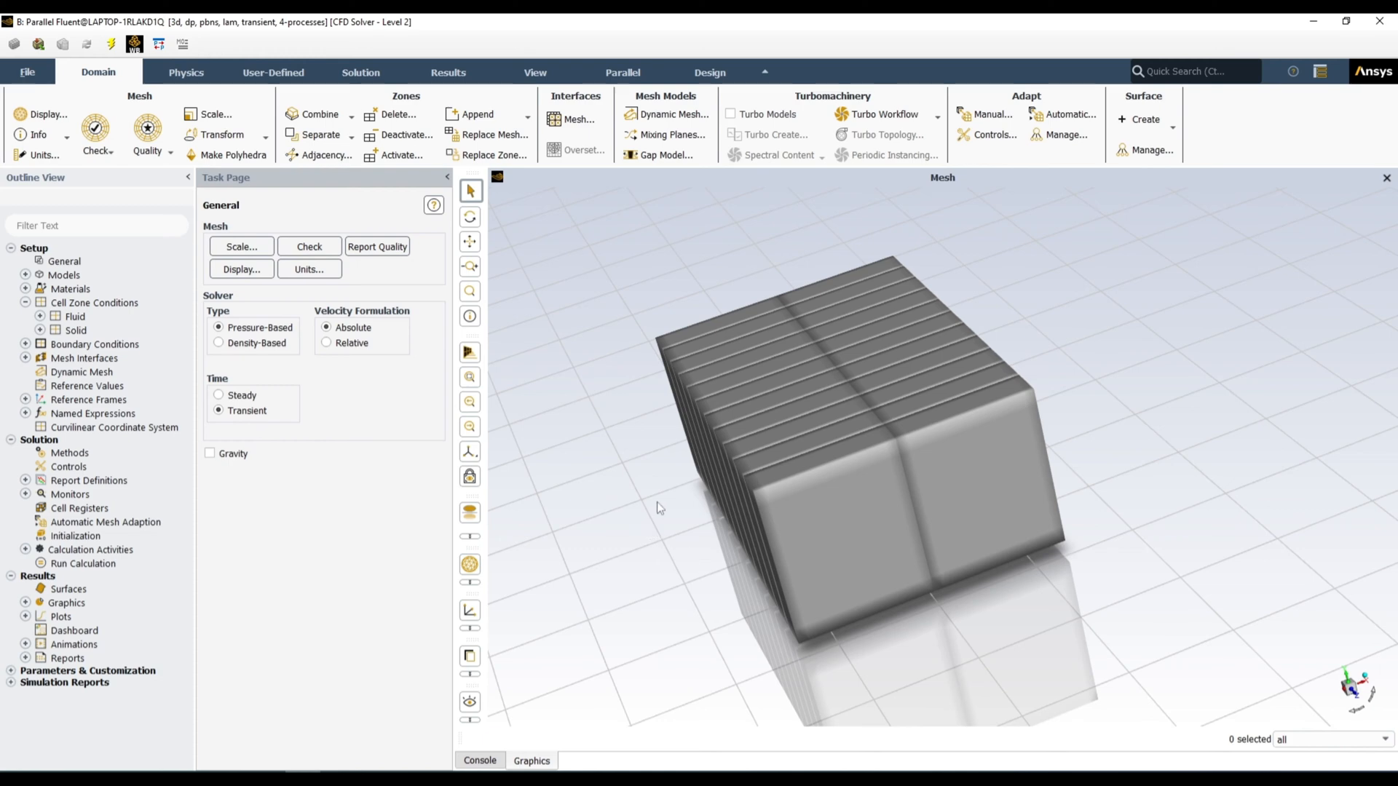
left_click_drag(656, 501, 898, 444)
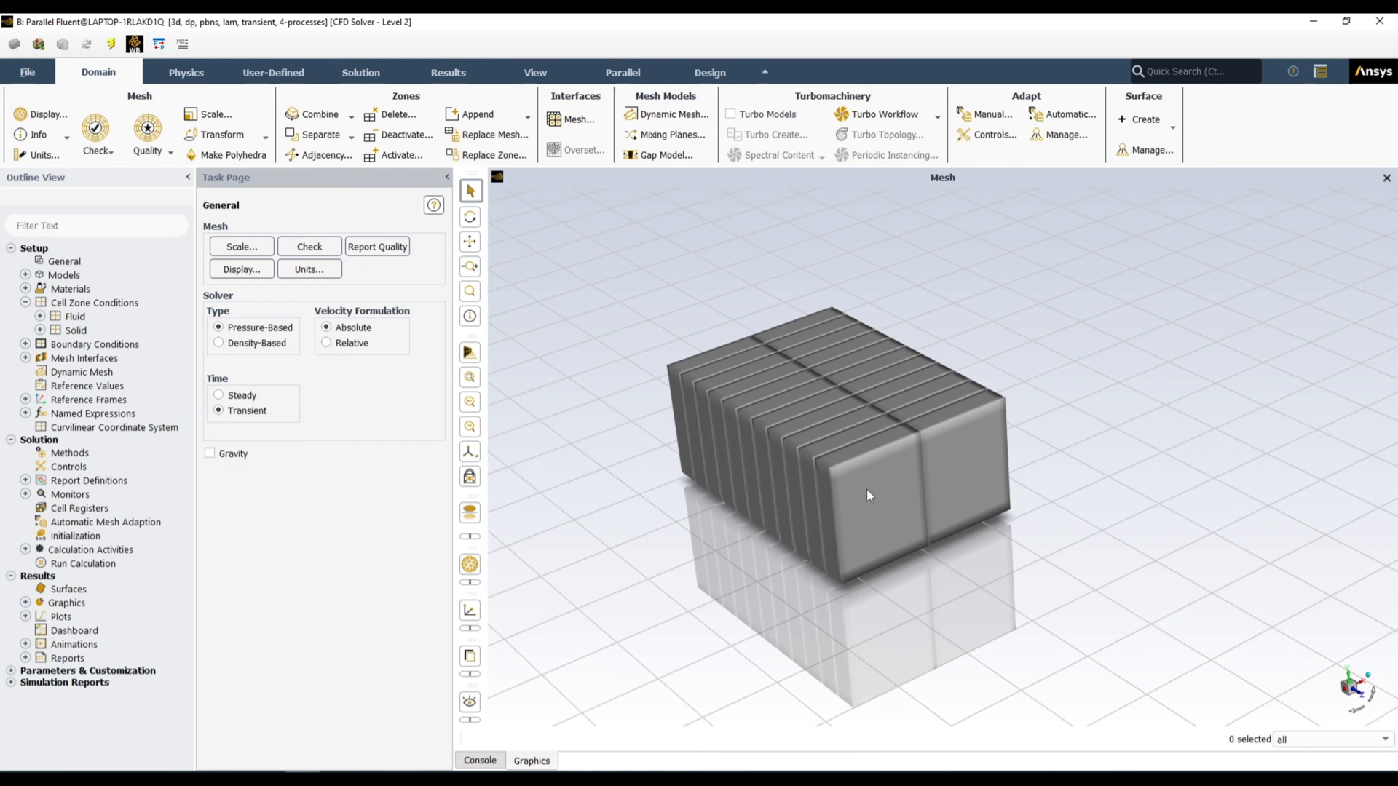
Add the bottom_plate solid zone to the active graphics window, inspect its channel openings and expand the fluid cell zones.
left_click(39, 329)
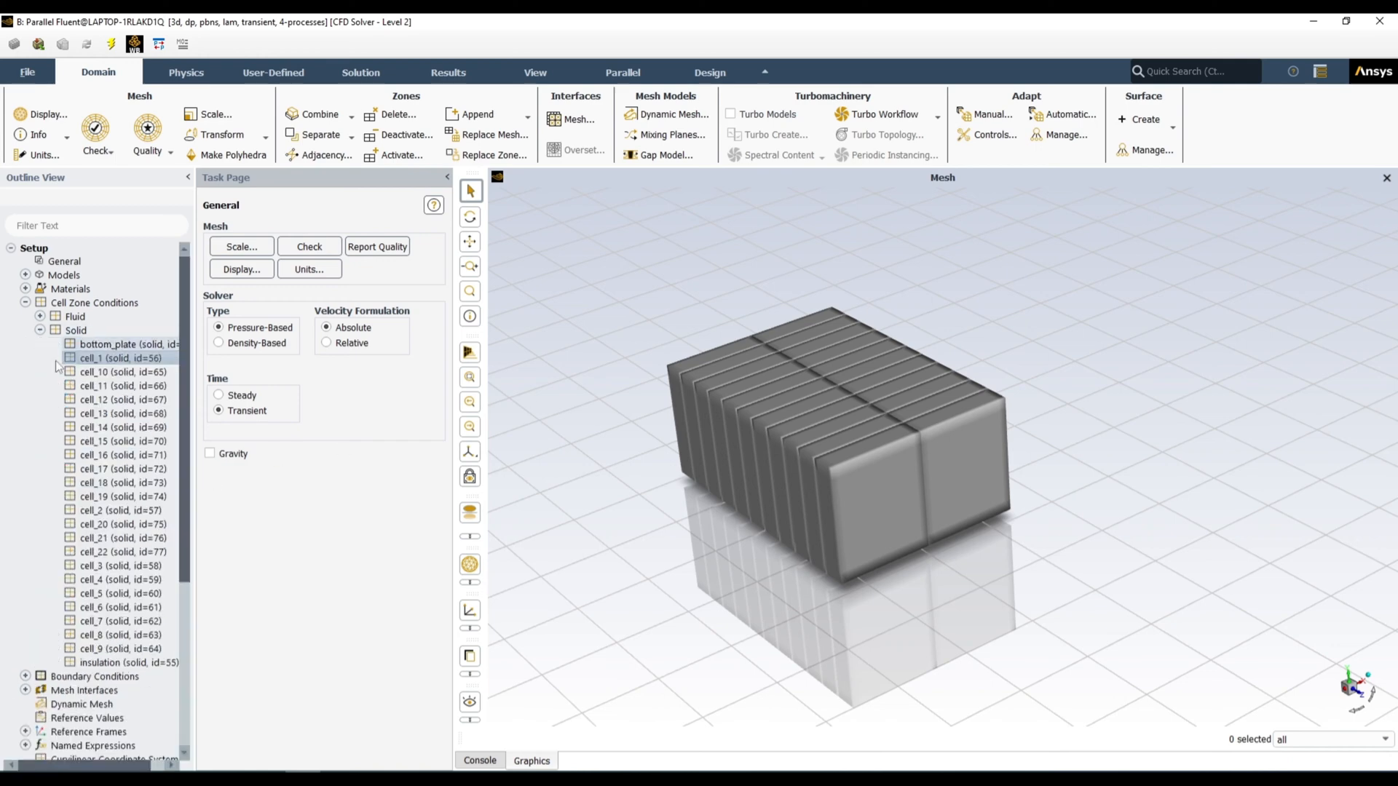
right_click(131, 344)
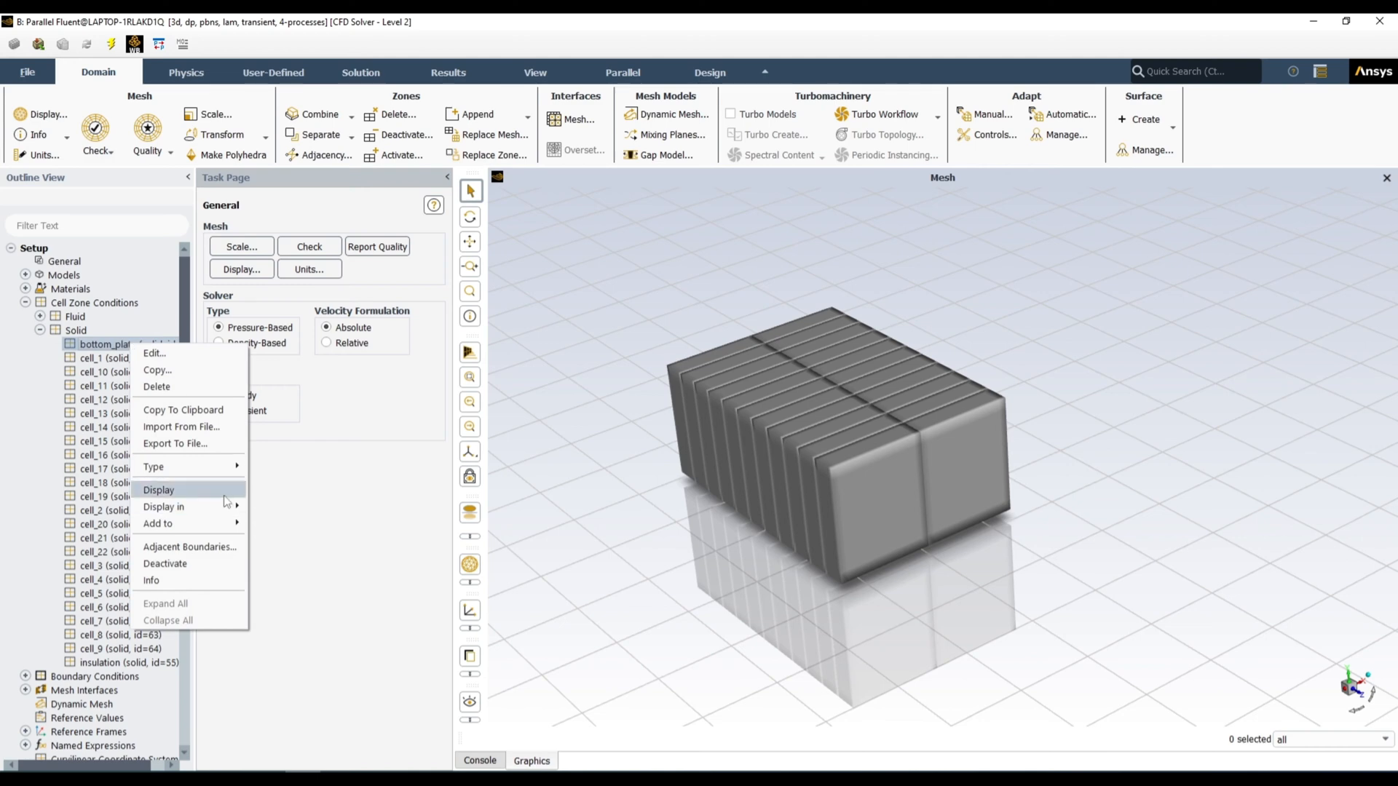
mouse_move(232, 507)
left_click(286, 525)
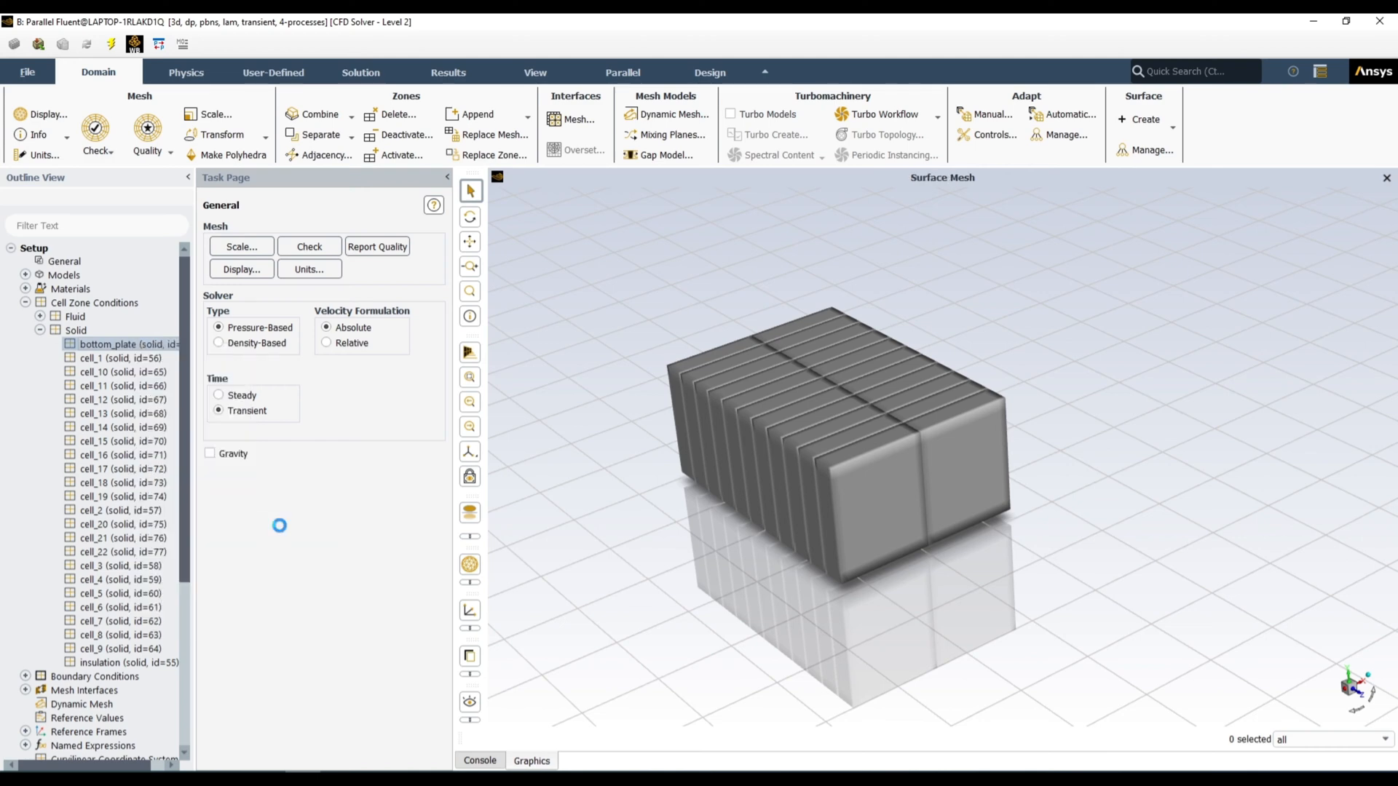
scroll(899, 649, "up", 5)
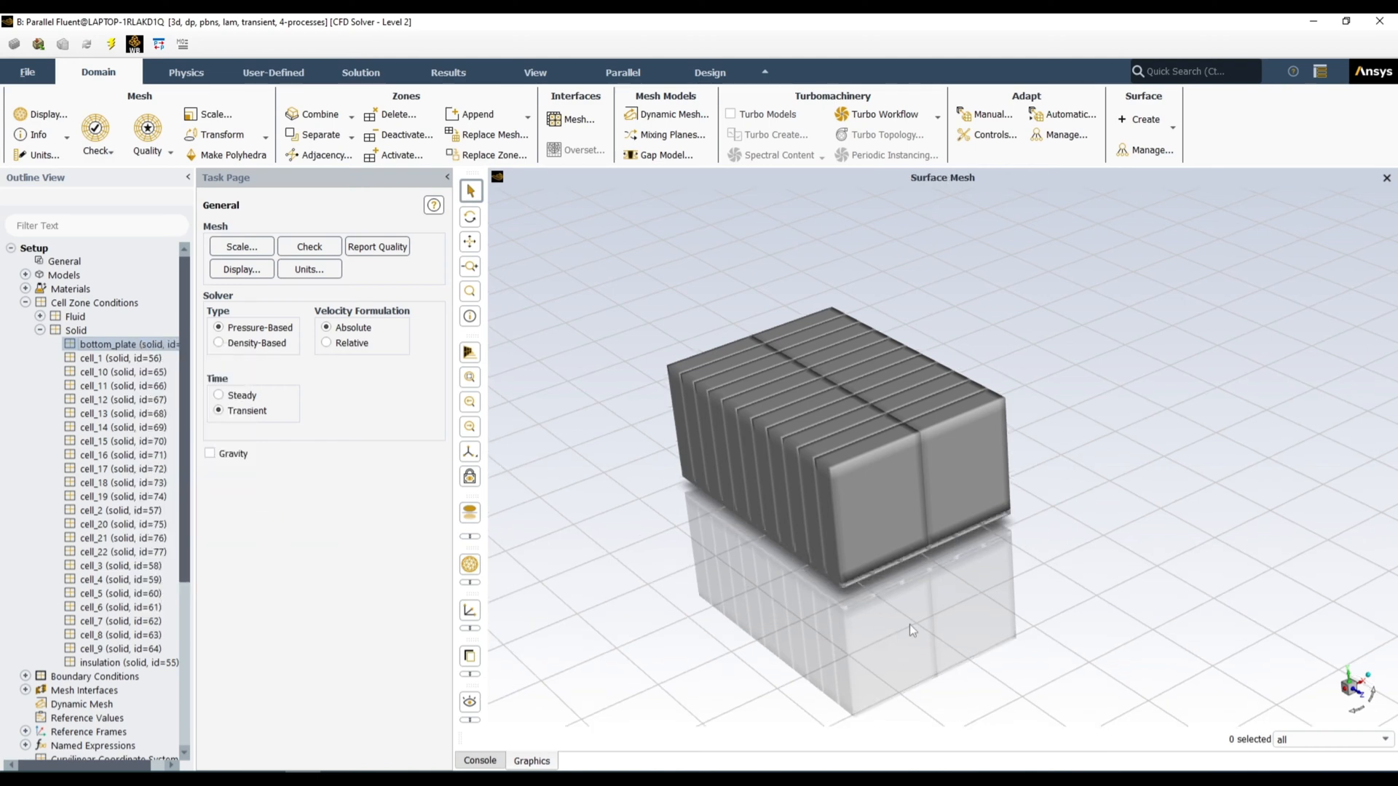
middle_click_drag(890, 589, 796, 530)
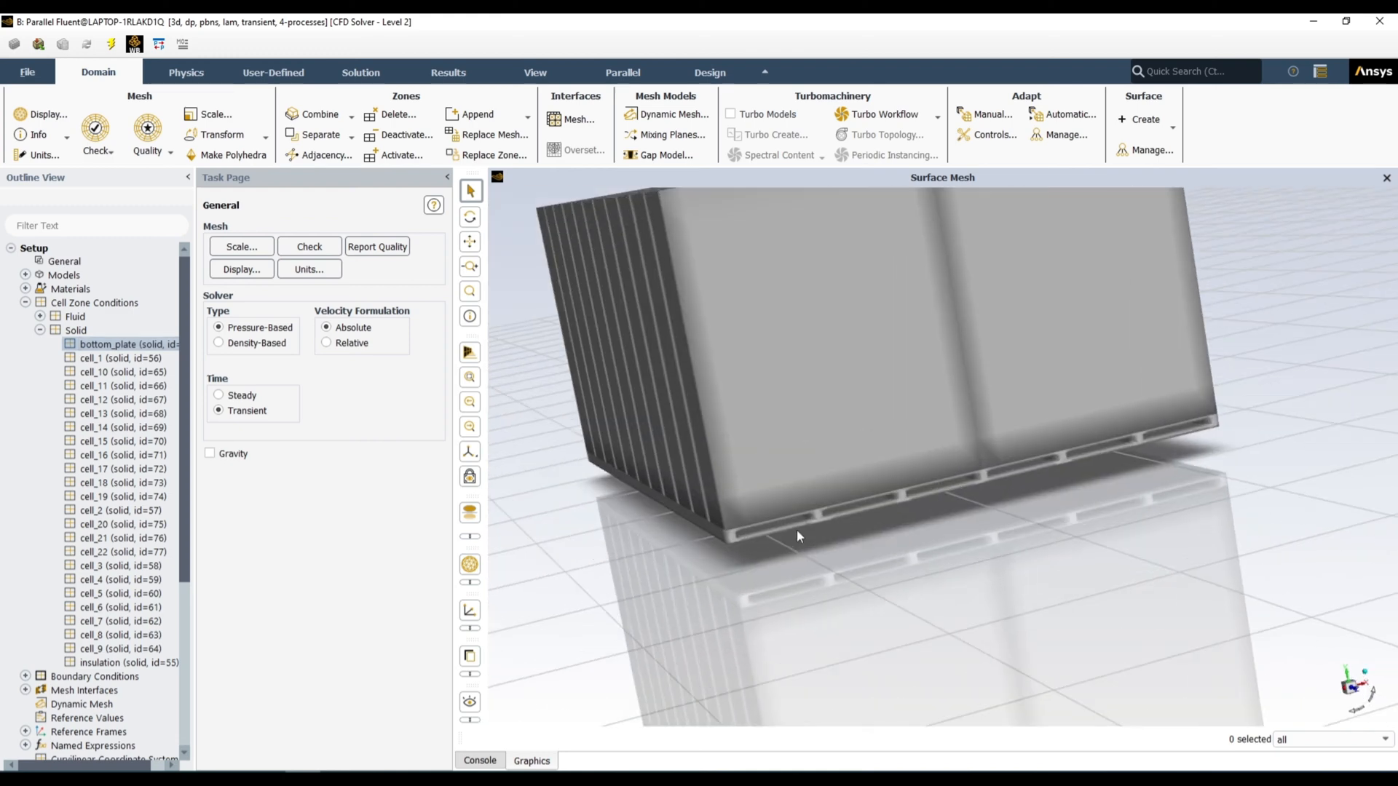
scroll(796, 530, "up", 5)
left_click_drag(792, 528, 730, 573)
left_click(41, 315)
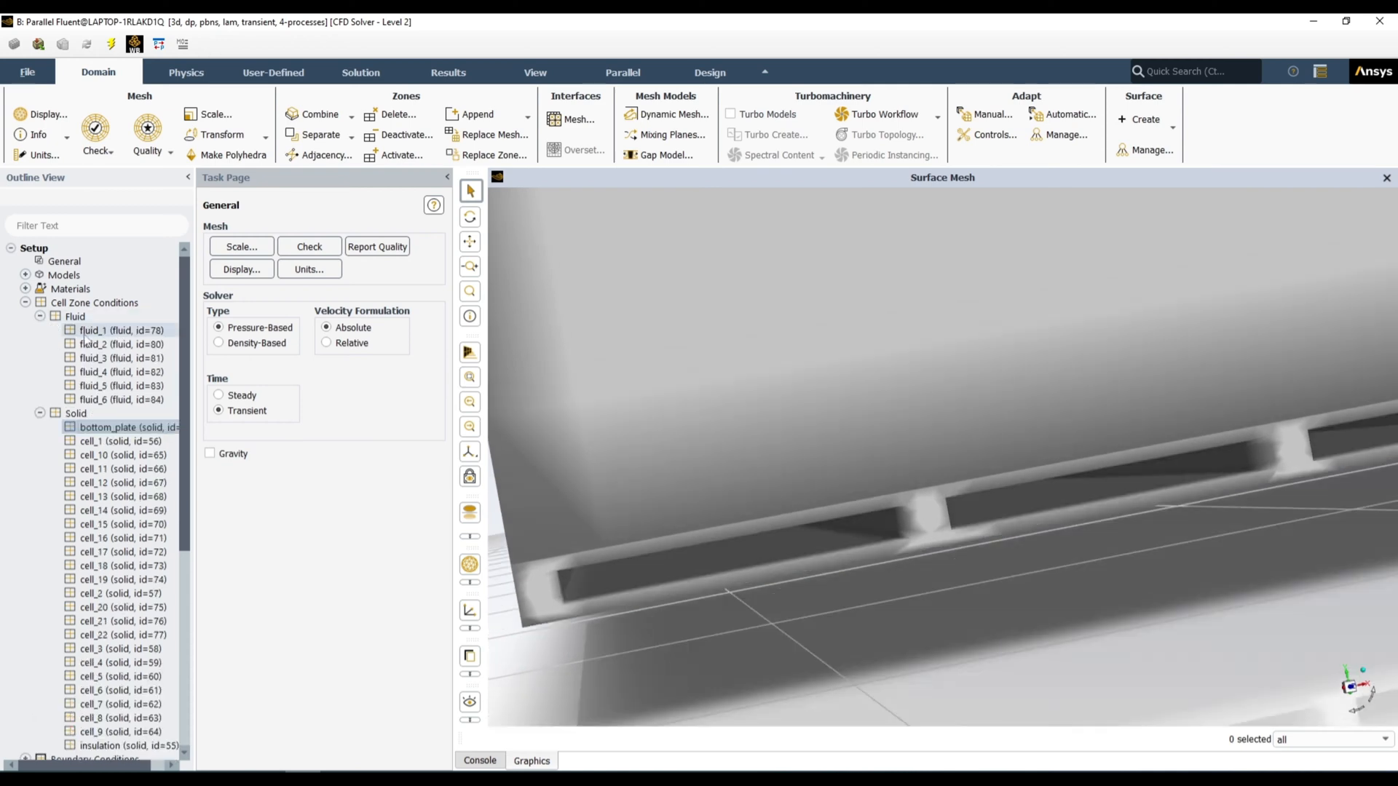
left_click(119, 330)
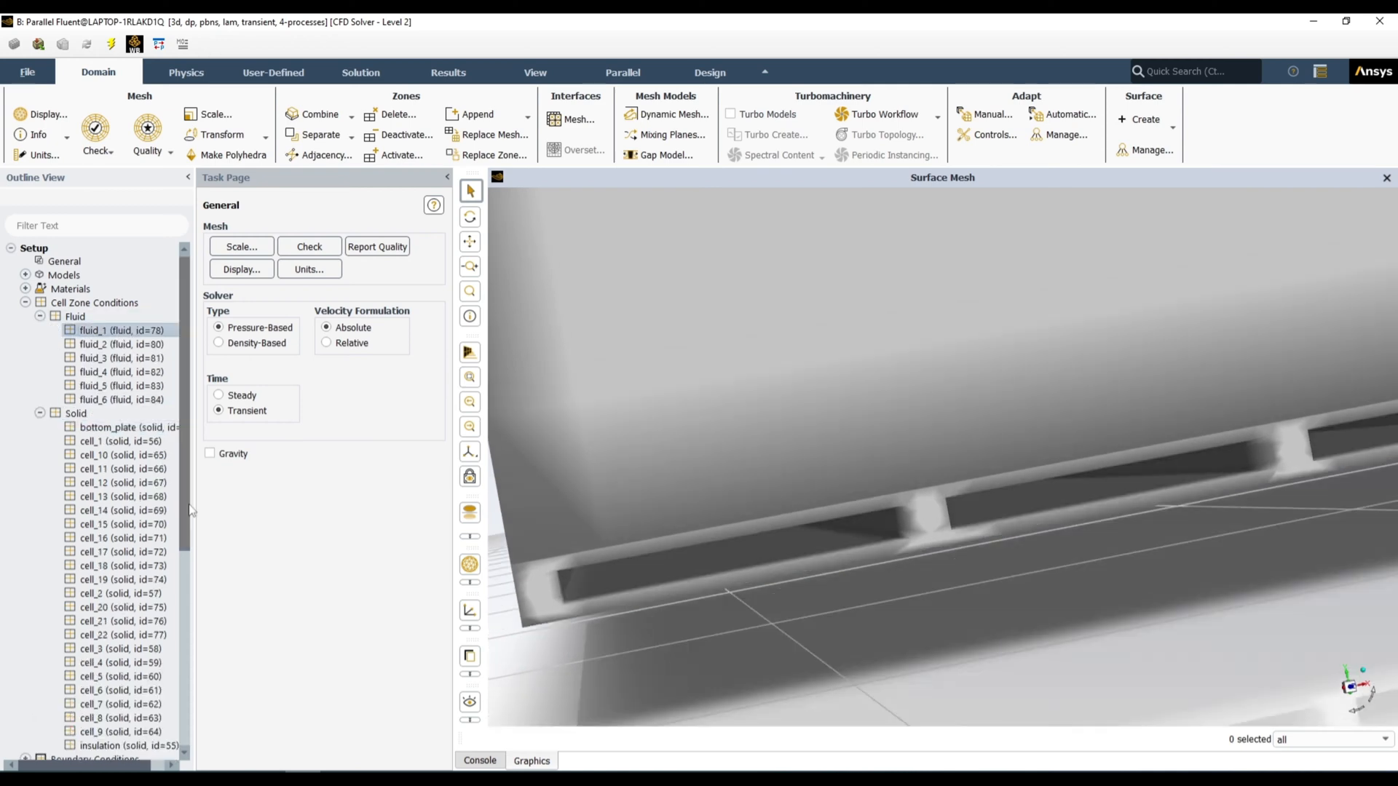
left_click(119, 399, "shift")
right_click(132, 361)
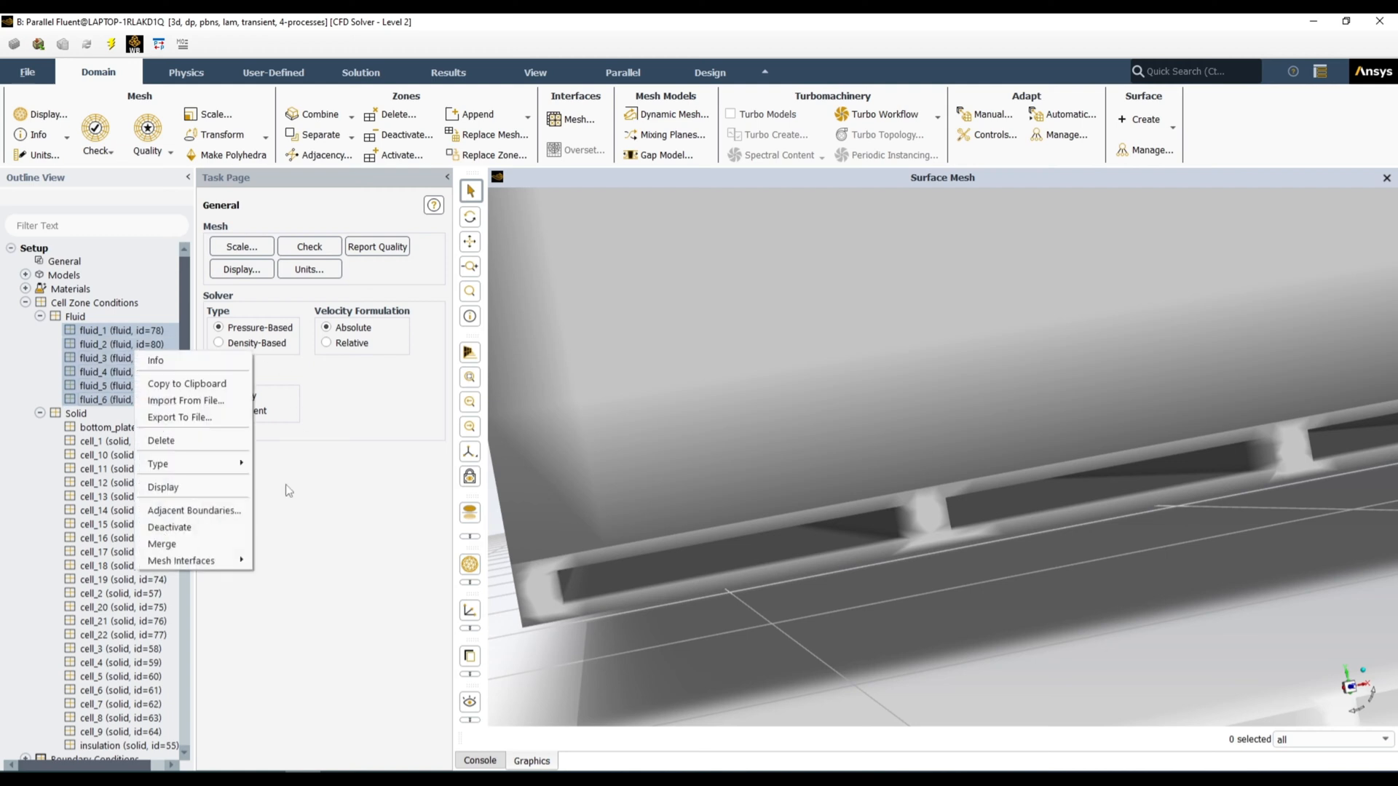
mouse_move(195, 469)
left_click(264, 552)
Add the fluid_1 cell zone to the active graphics window alongside the bottom plate.
left_click(82, 332)
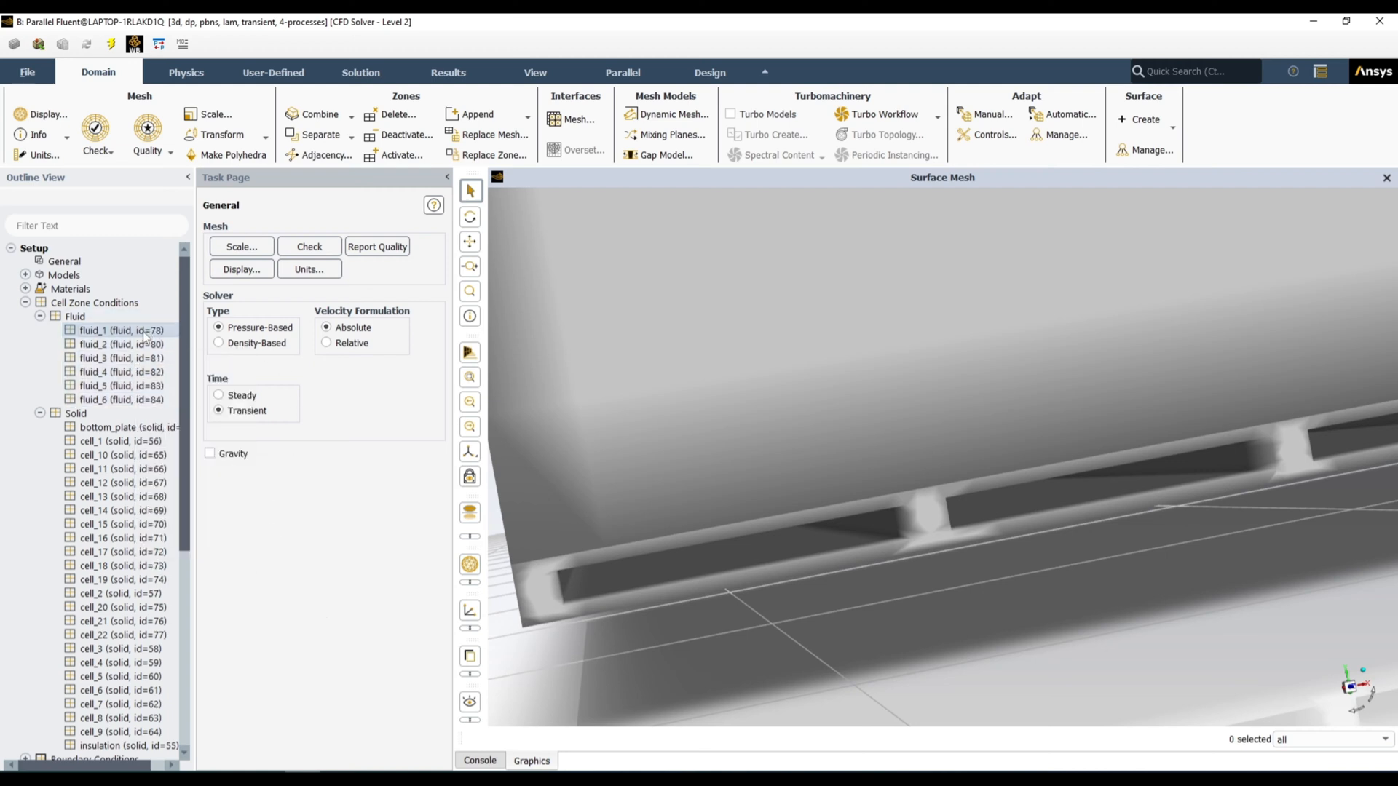
key("Escape")
right_click(74, 331)
mouse_move(171, 509)
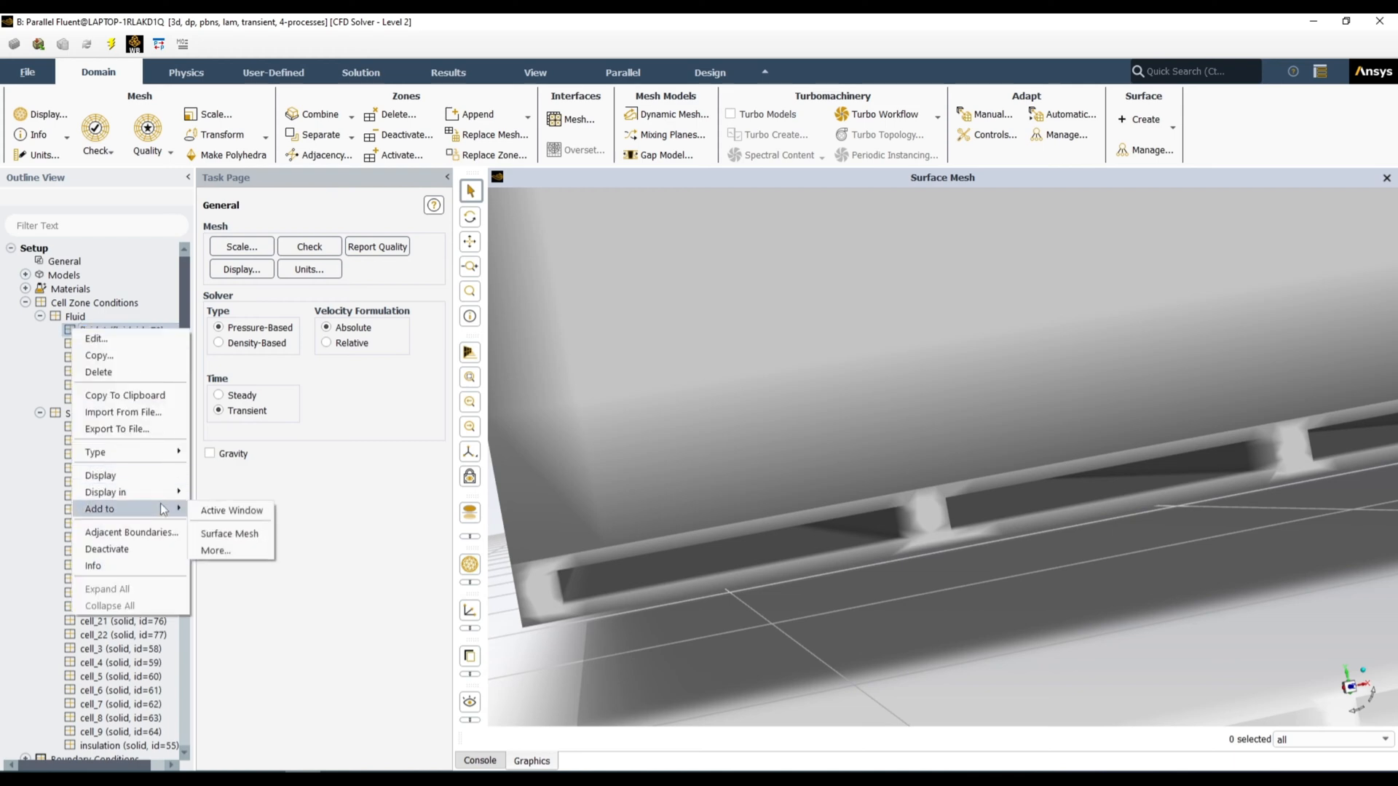
left_click(213, 511)
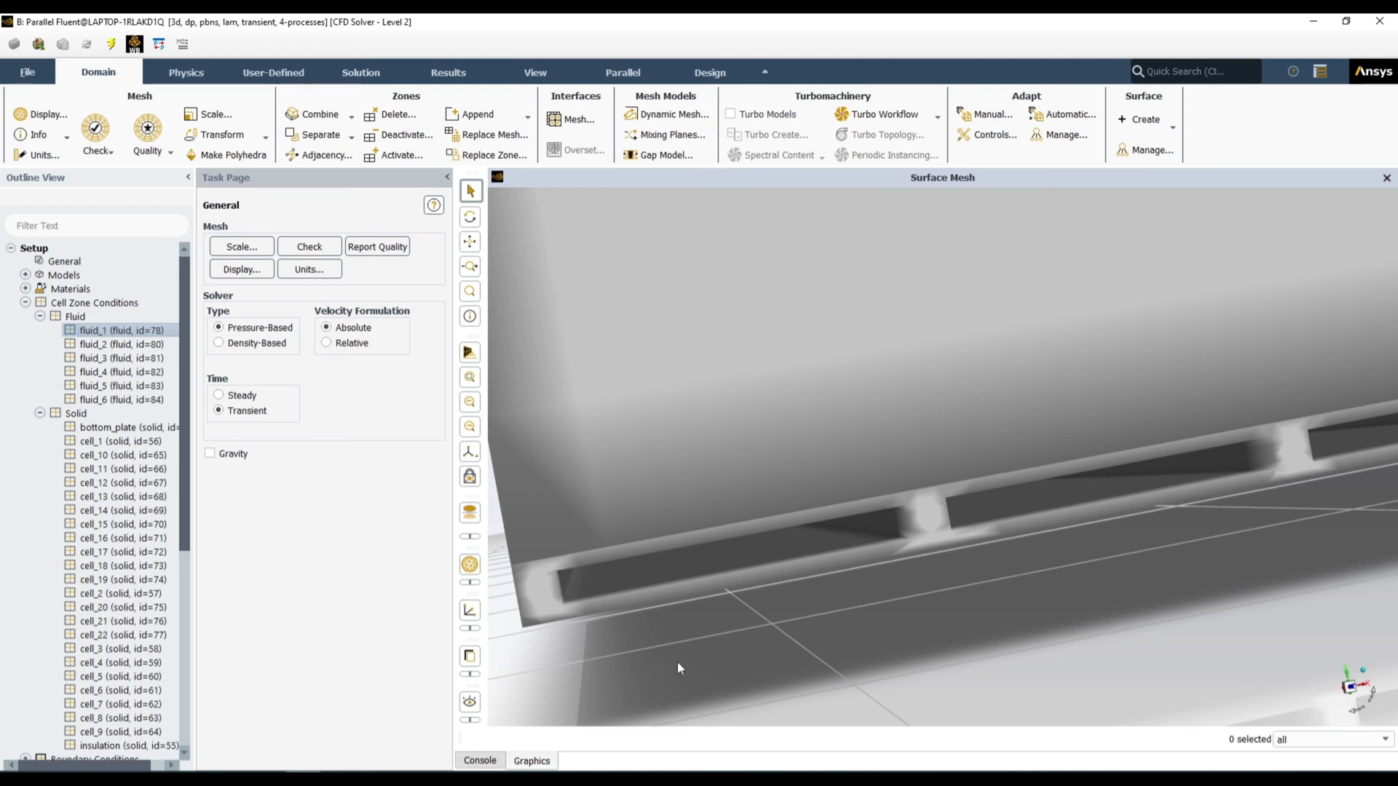
Examine the position of the fluid_1 channel in the bottom plate from the front and from underneath.
scroll(686, 661, "up", 3)
scroll(684, 653, "down", 8)
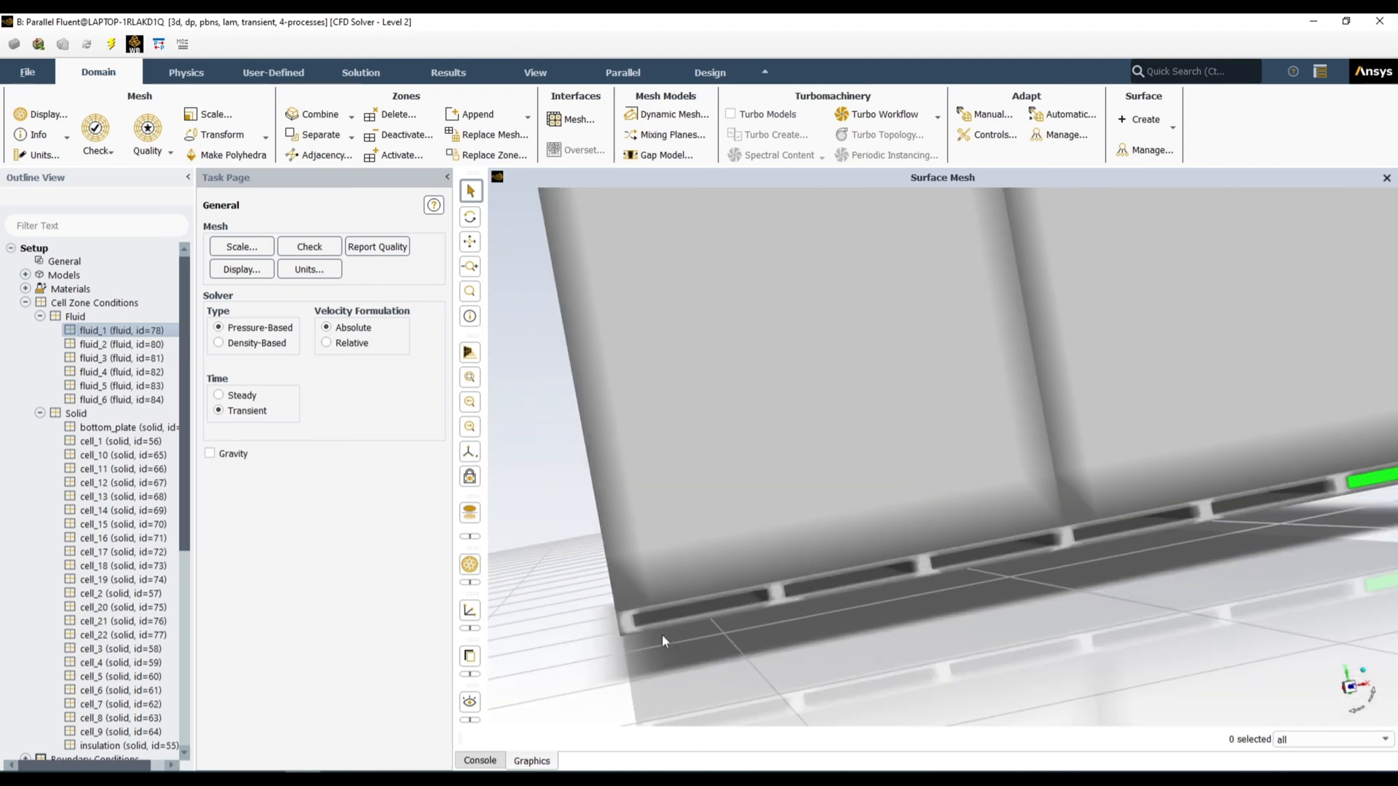
scroll(662, 635, "down", 4)
scroll(1198, 527, "up", 4)
scroll(1169, 484, "up", 3)
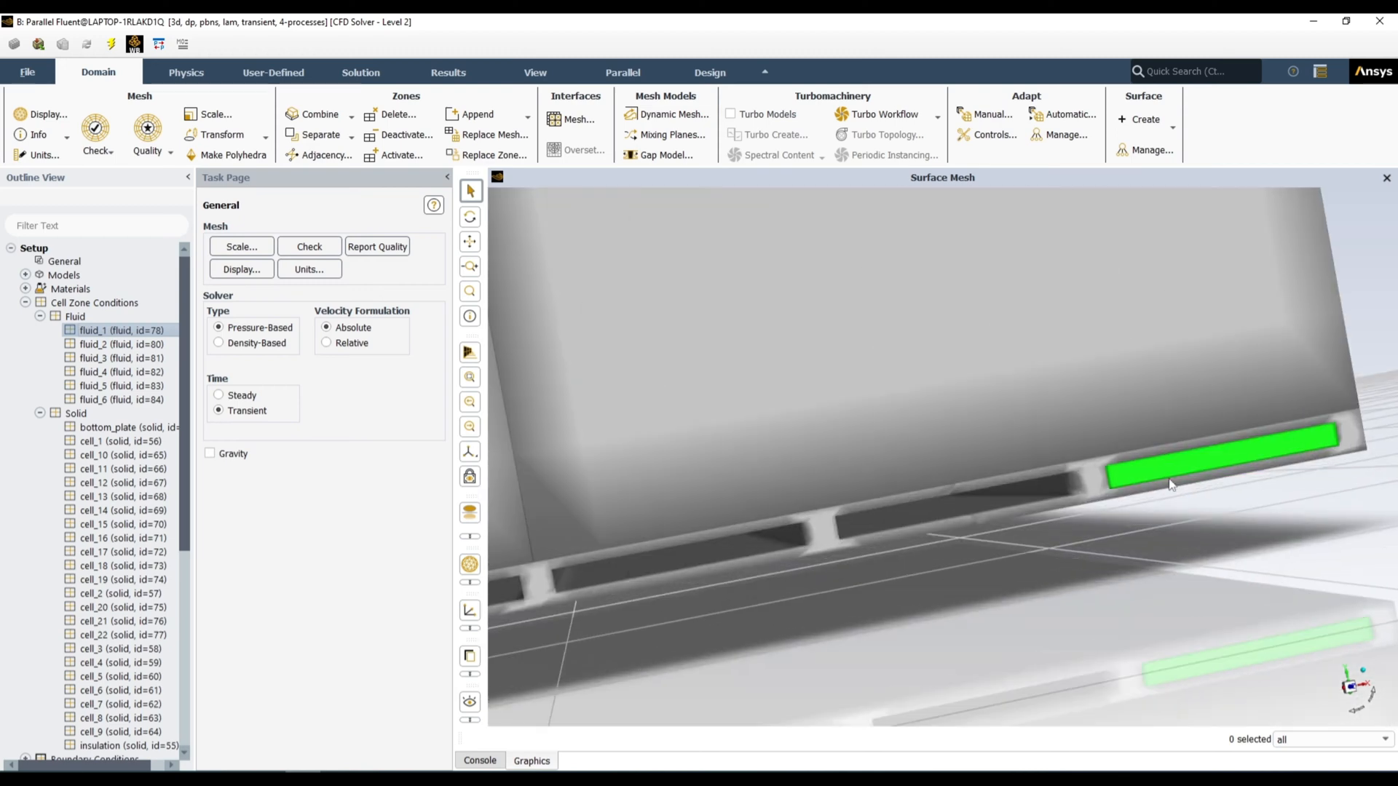
scroll(1125, 530, "down", 3)
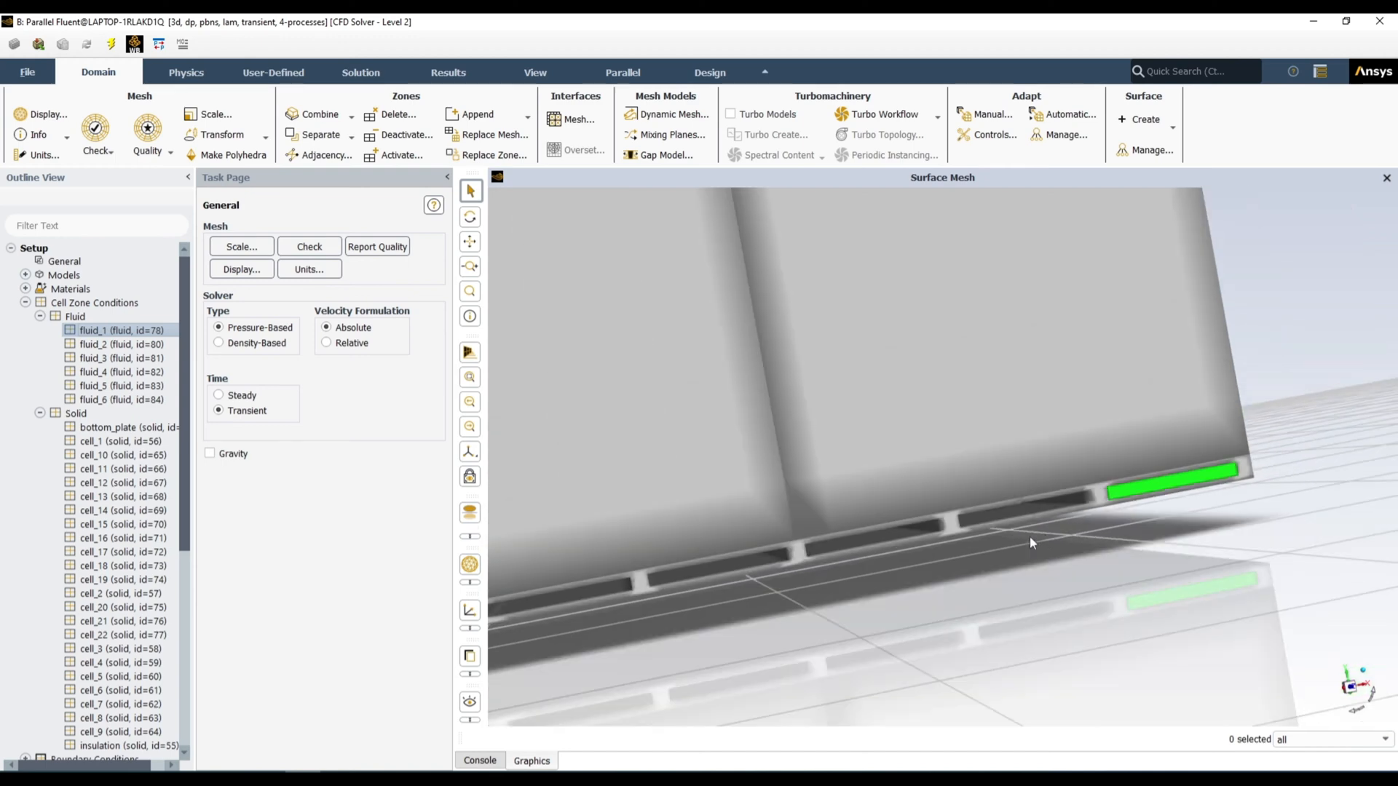
scroll(1077, 514, "down", 5)
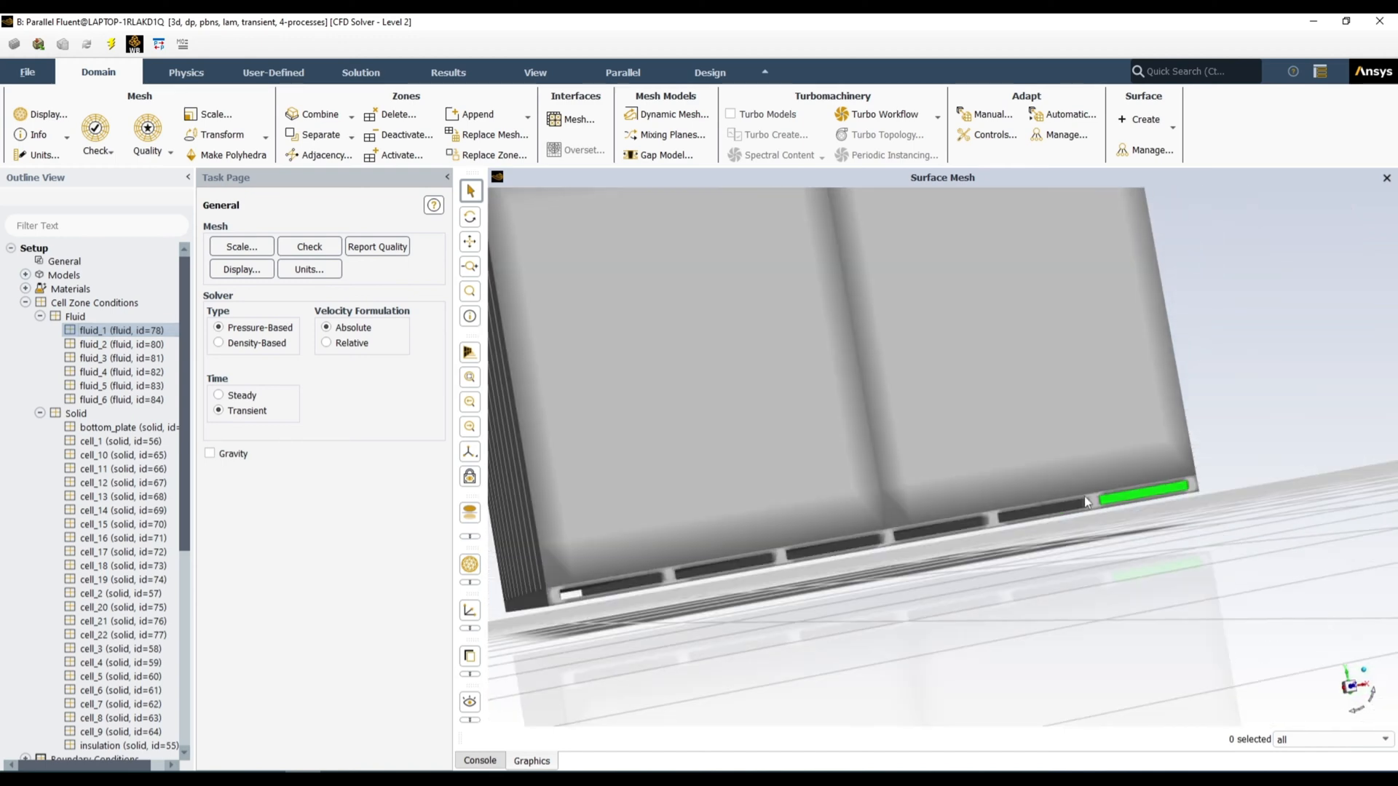
middle_click_drag(1085, 495, 1071, 483)
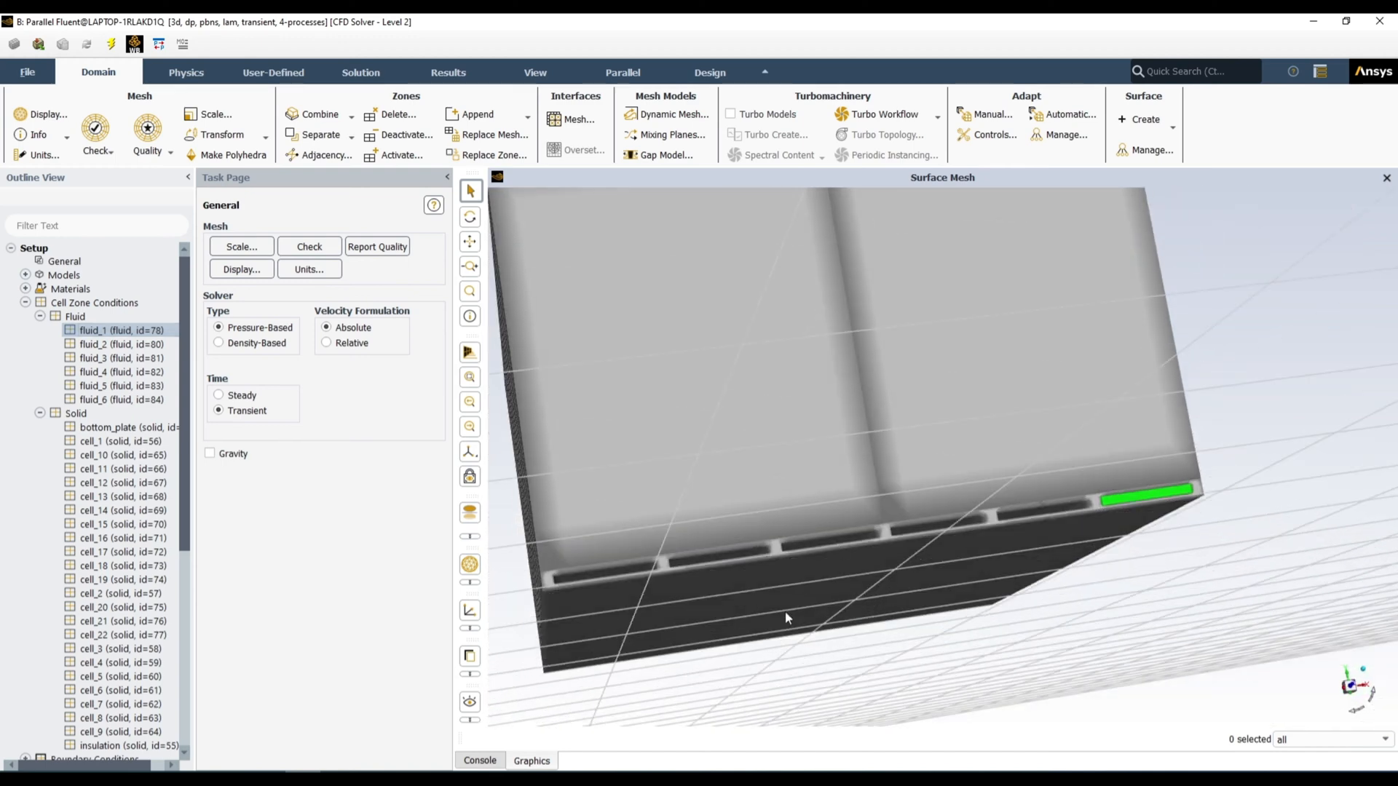
scroll(930, 592, "down", 5)
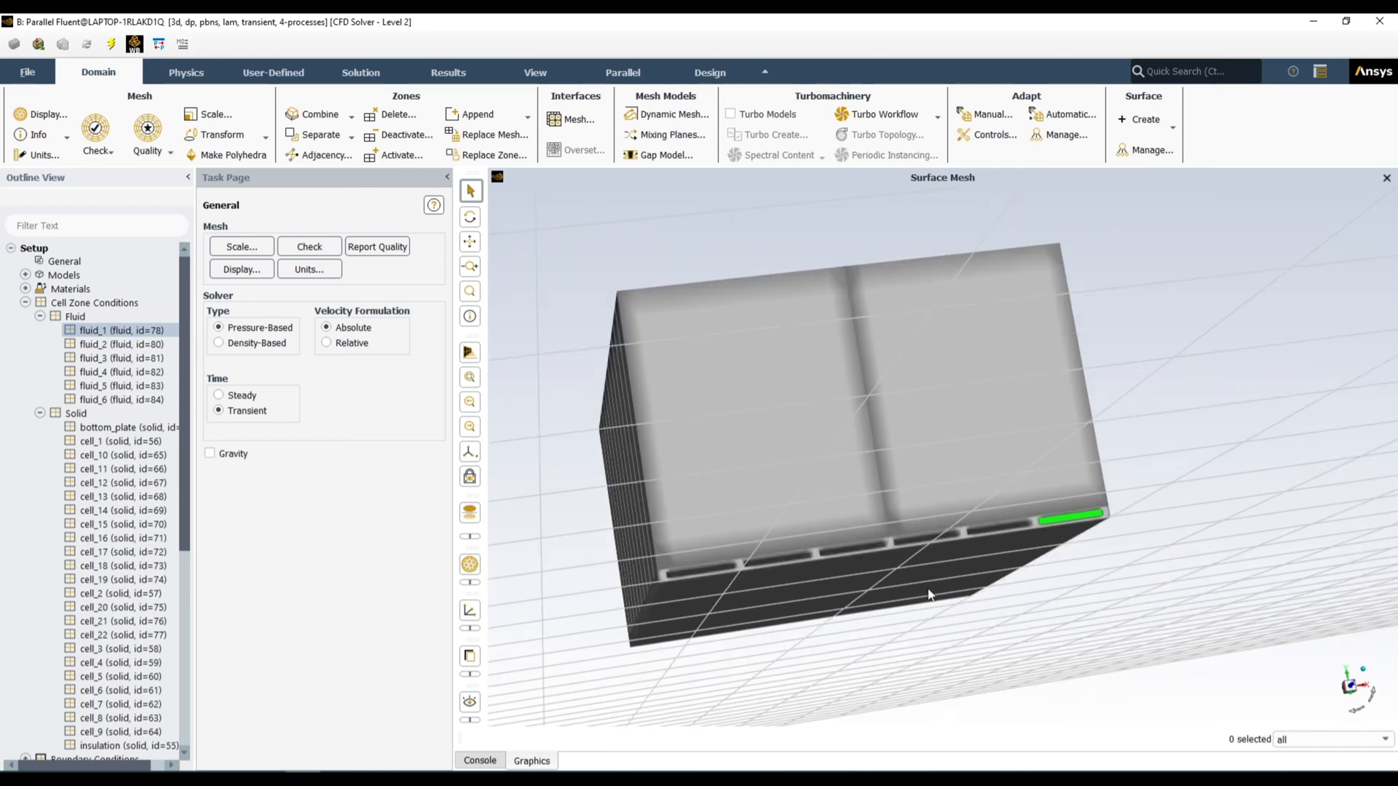
middle_click_drag(935, 591, 955, 646)
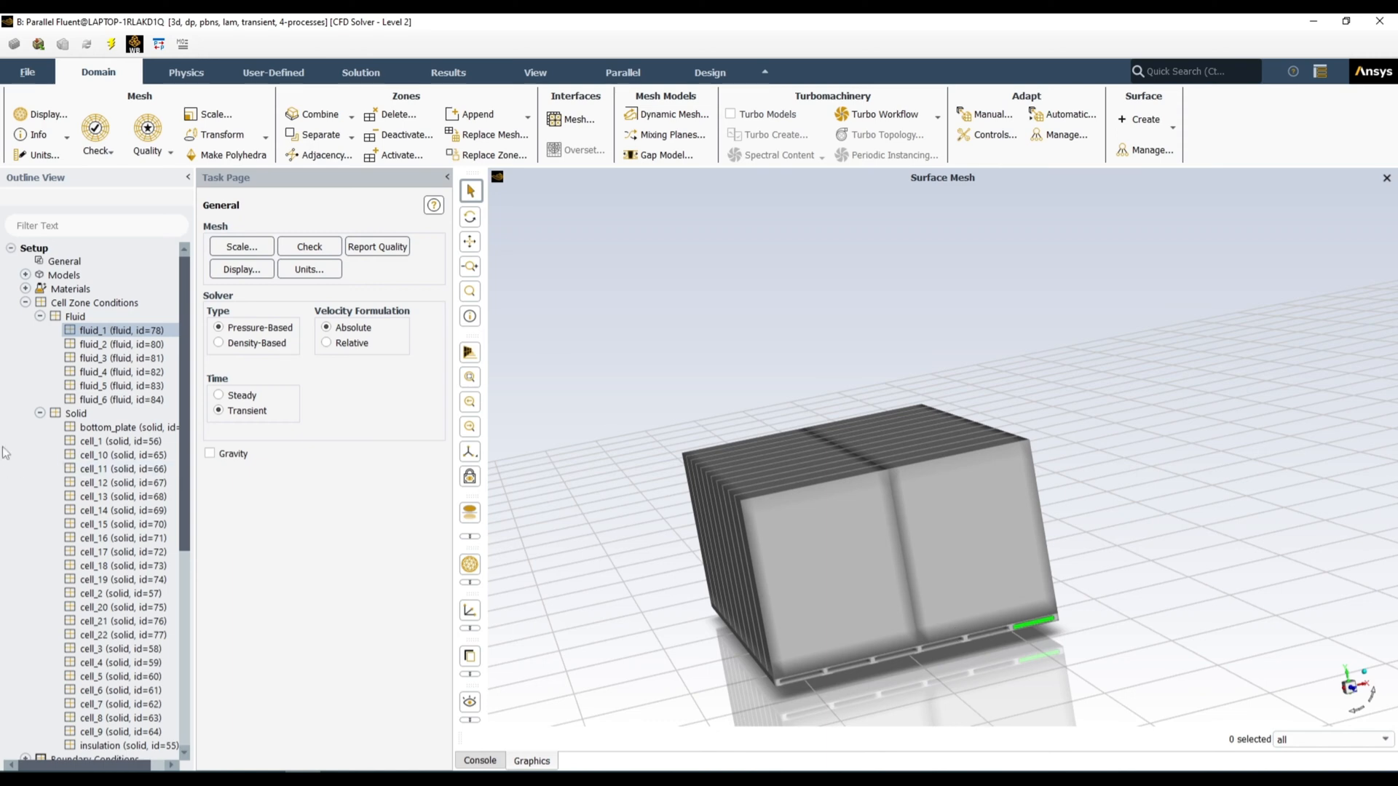
Collapse the Solid and Fluid groups under Cell Zone Conditions.
left_click(40, 413)
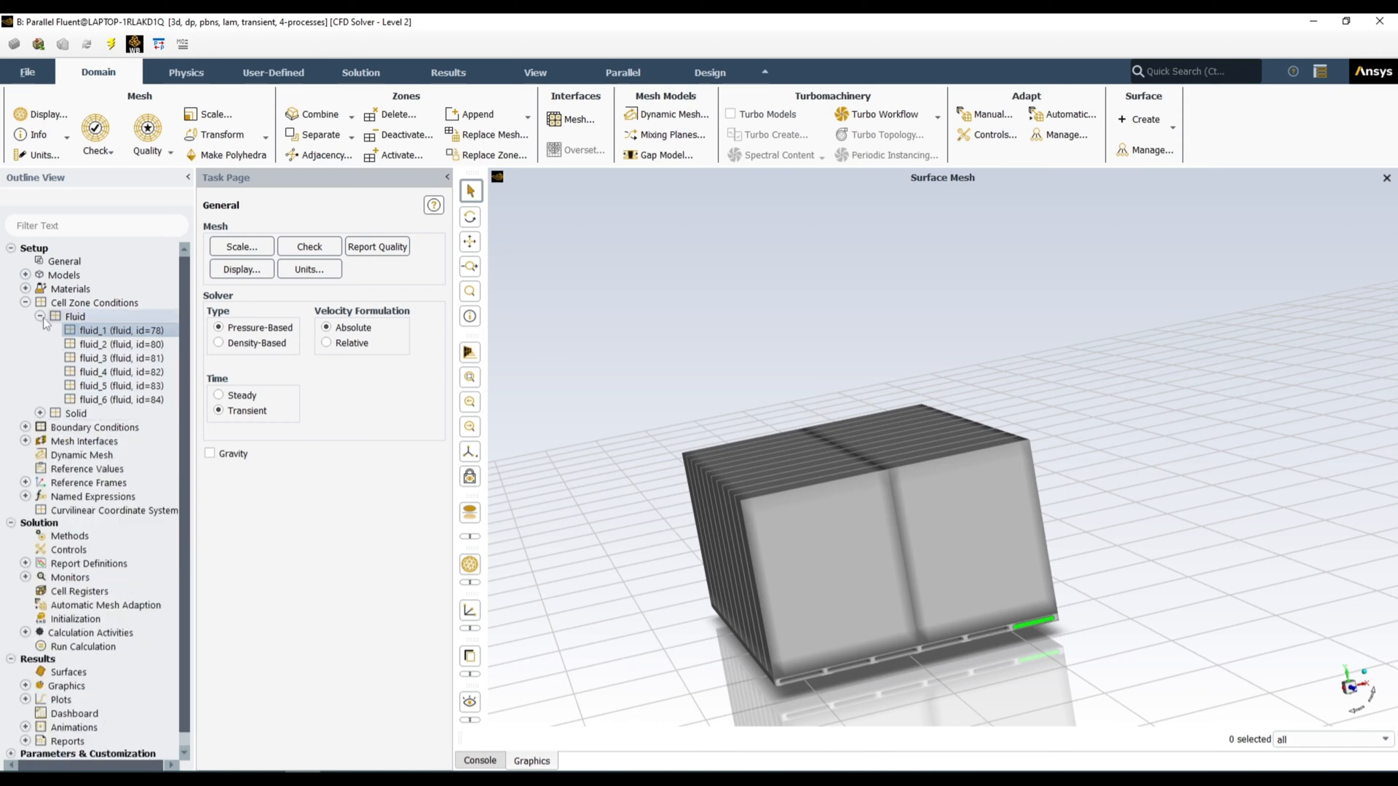
left_click(41, 317)
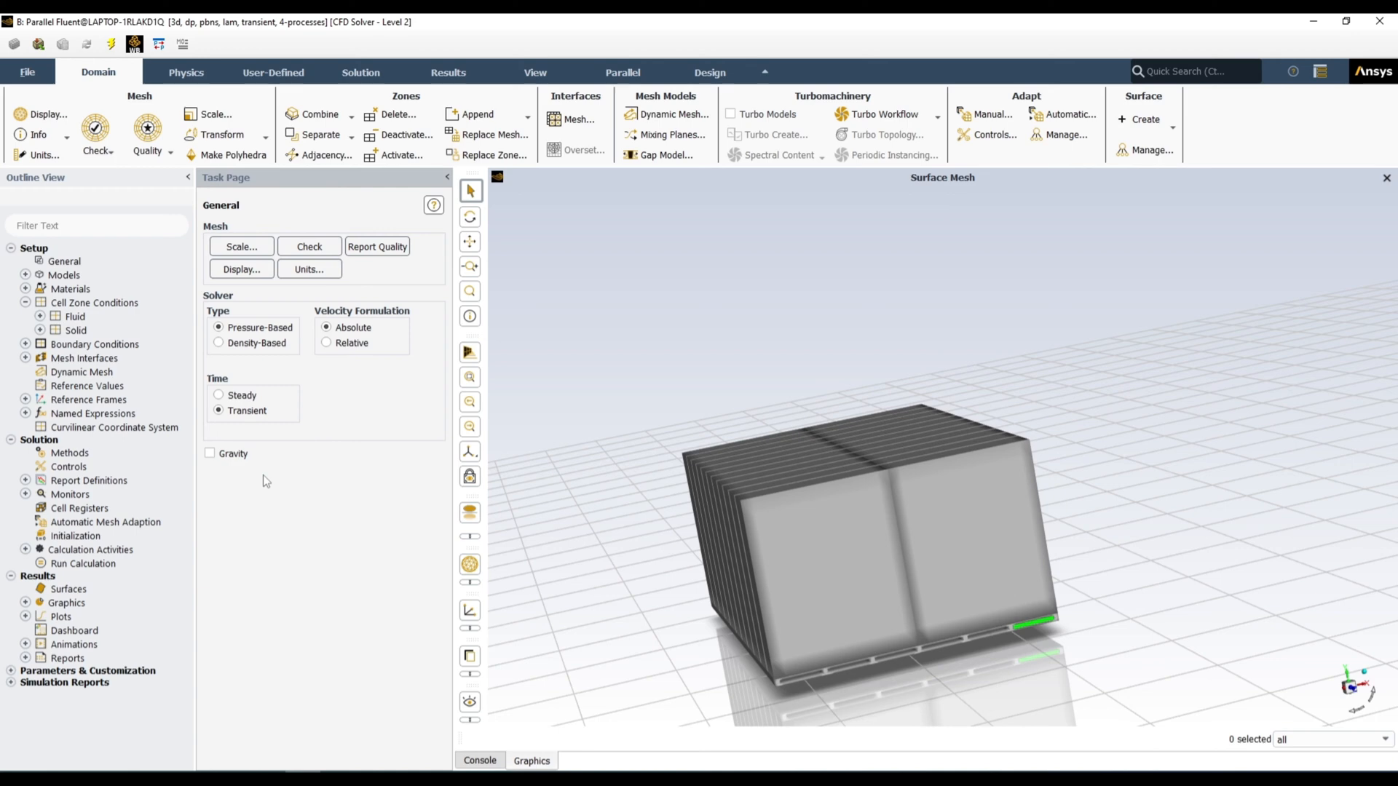
scroll(672, 540, "down", 1)
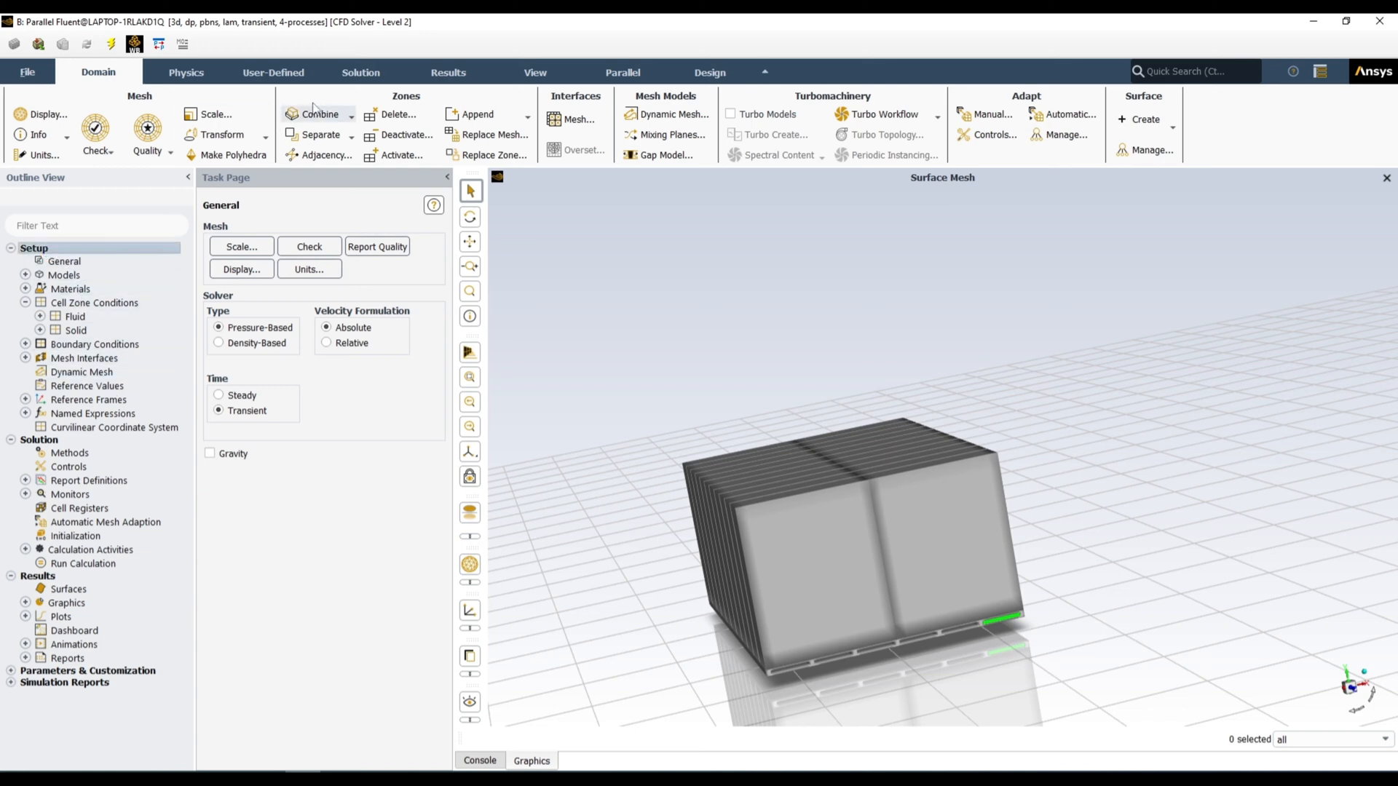
List the modified settings for the whole Setup branch and open the resulting summary.
left_click(370, 79)
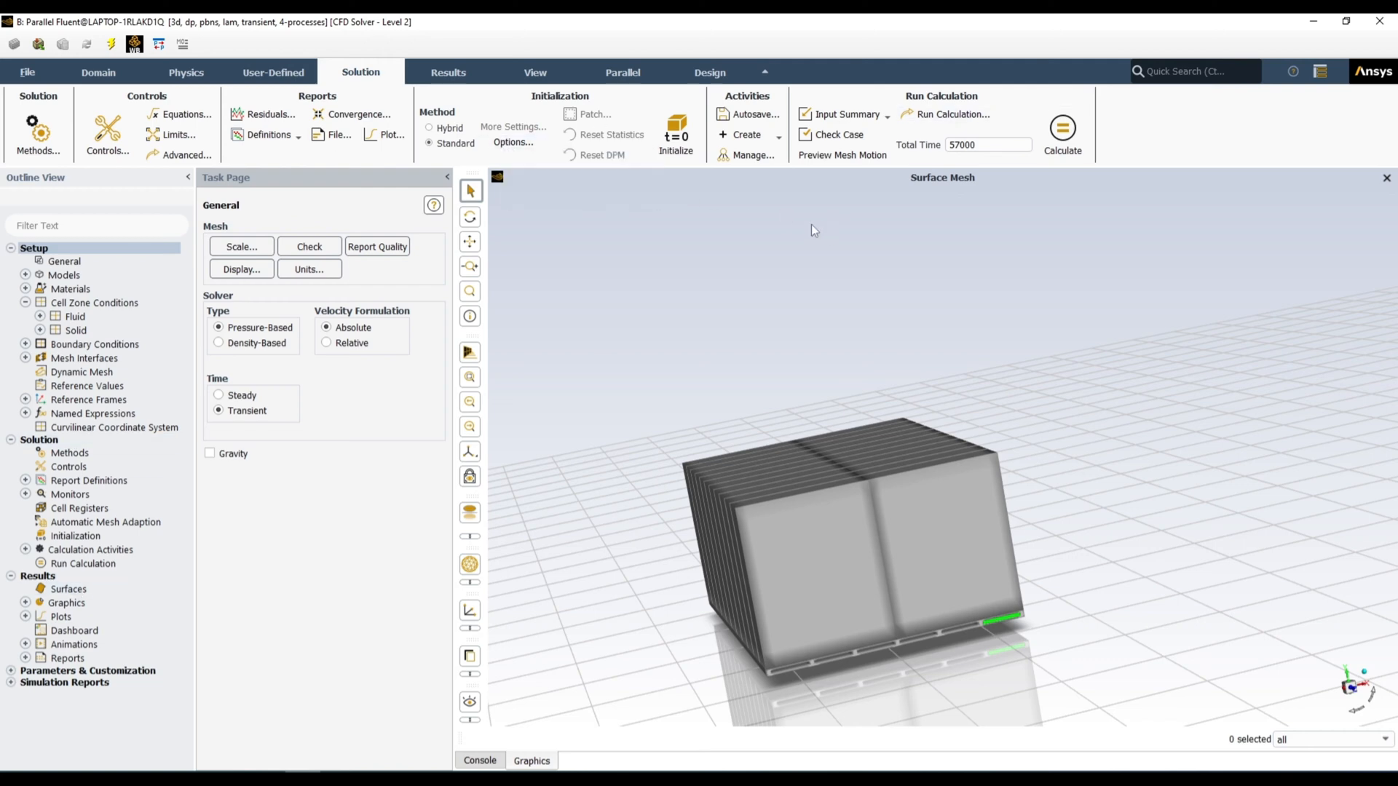
right_click(43, 251)
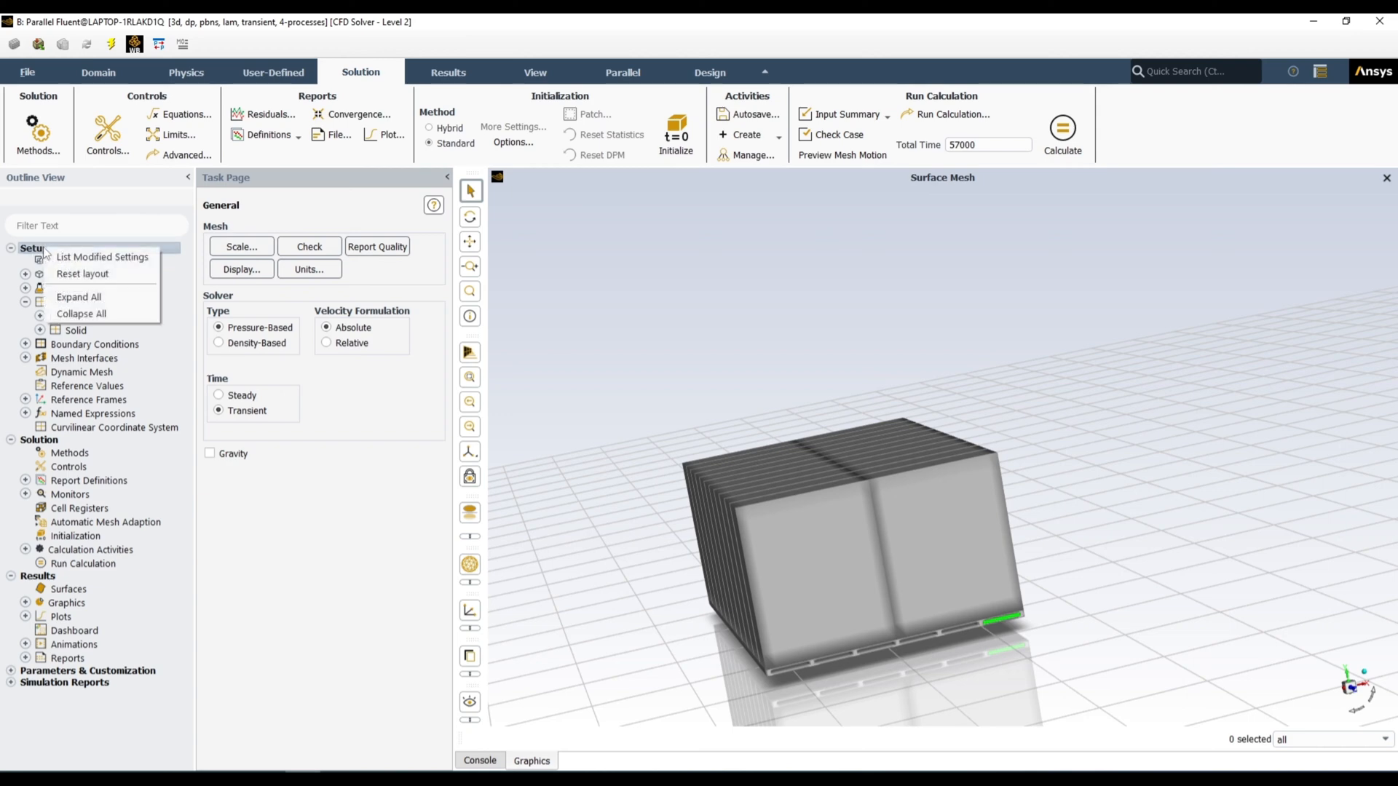
left_click(100, 258)
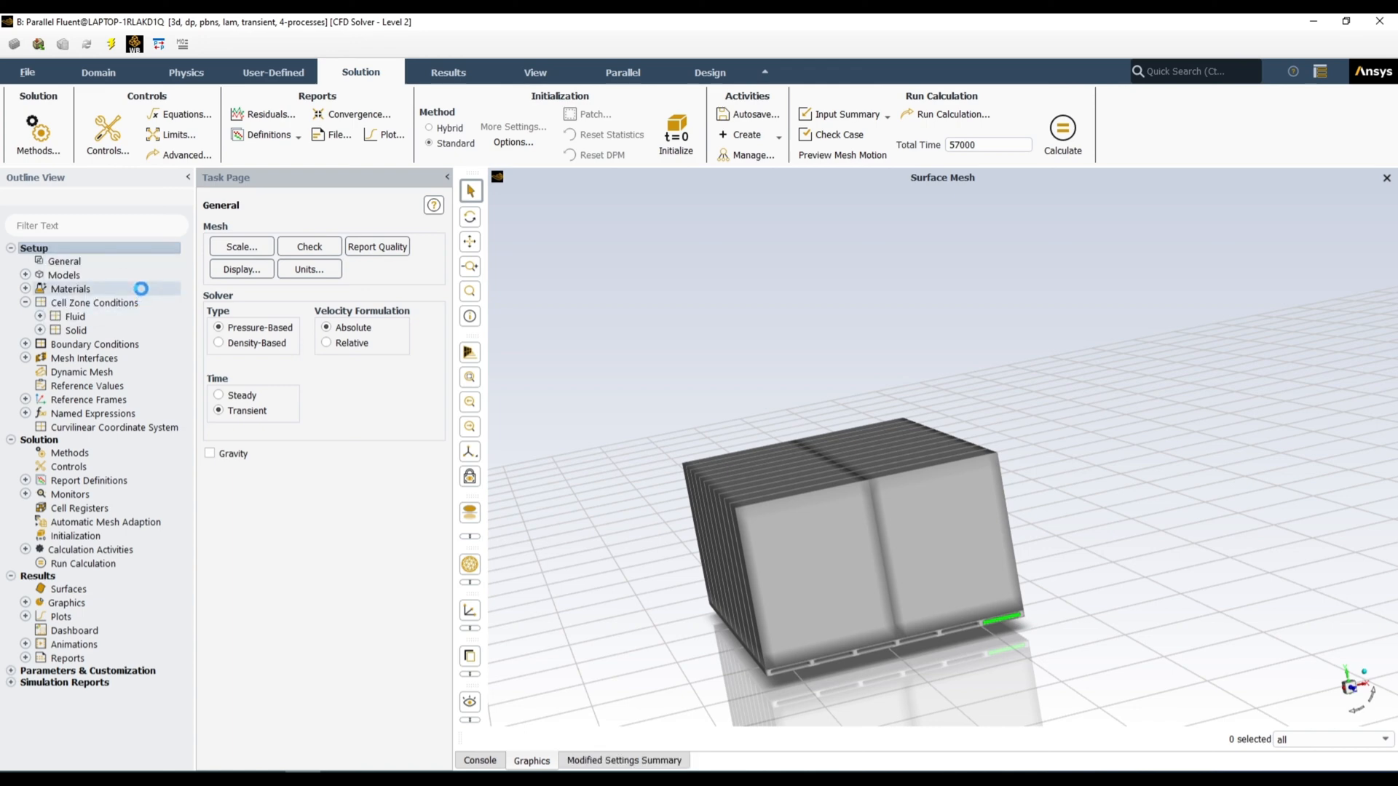
left_click(624, 760)
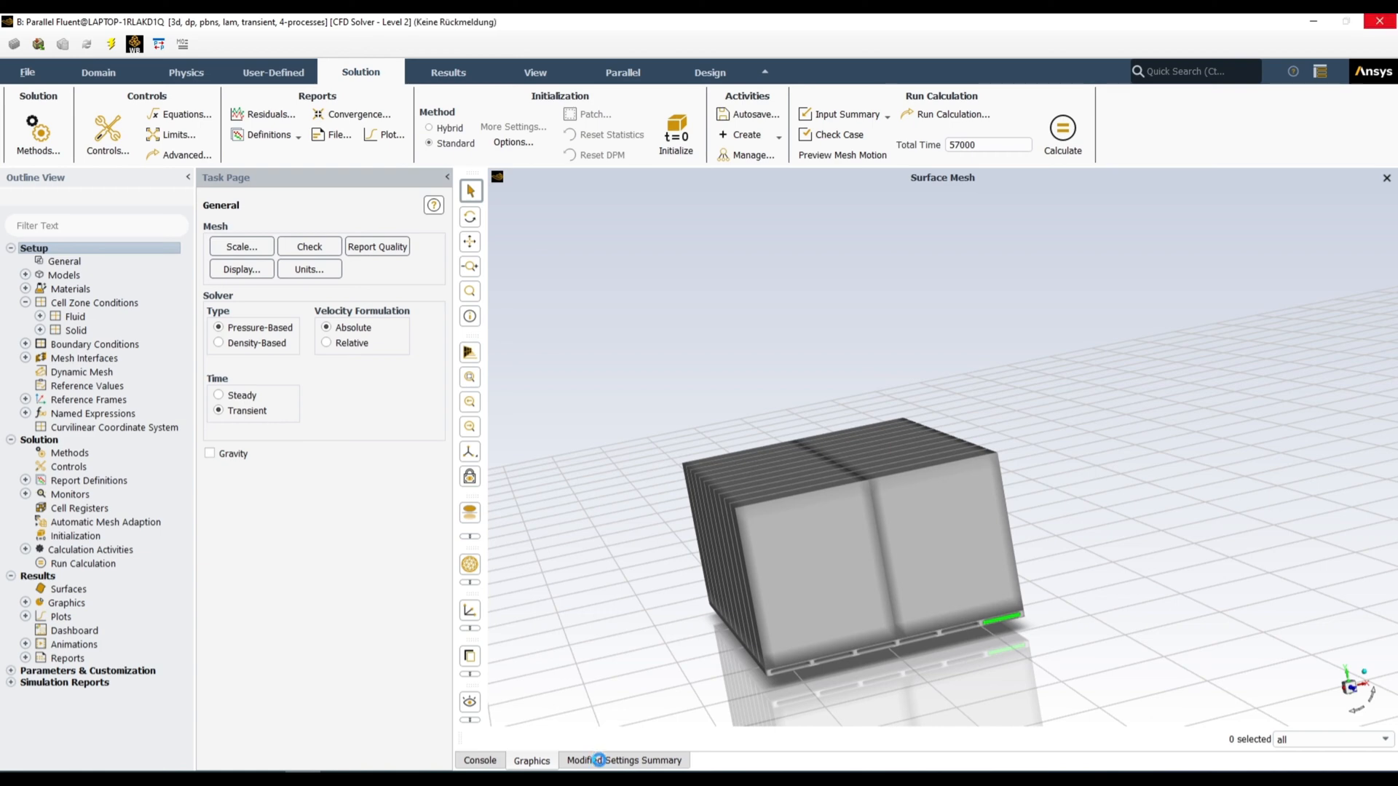
left_click(593, 758)
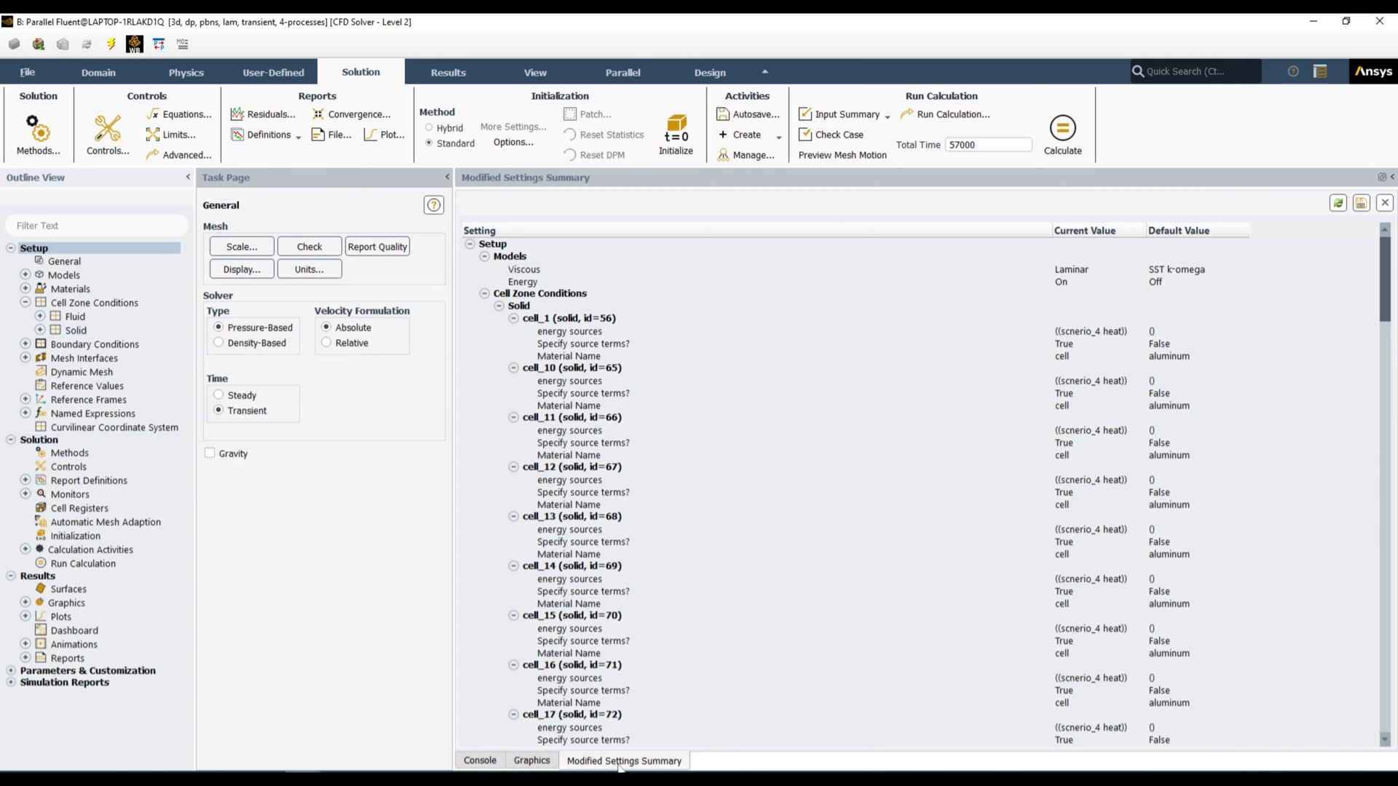
Review the modified settings summary, covering the models, cell zone sources and materials, insulation material and mass-flow inlet conditions.
scroll(751, 400, "down", 10)
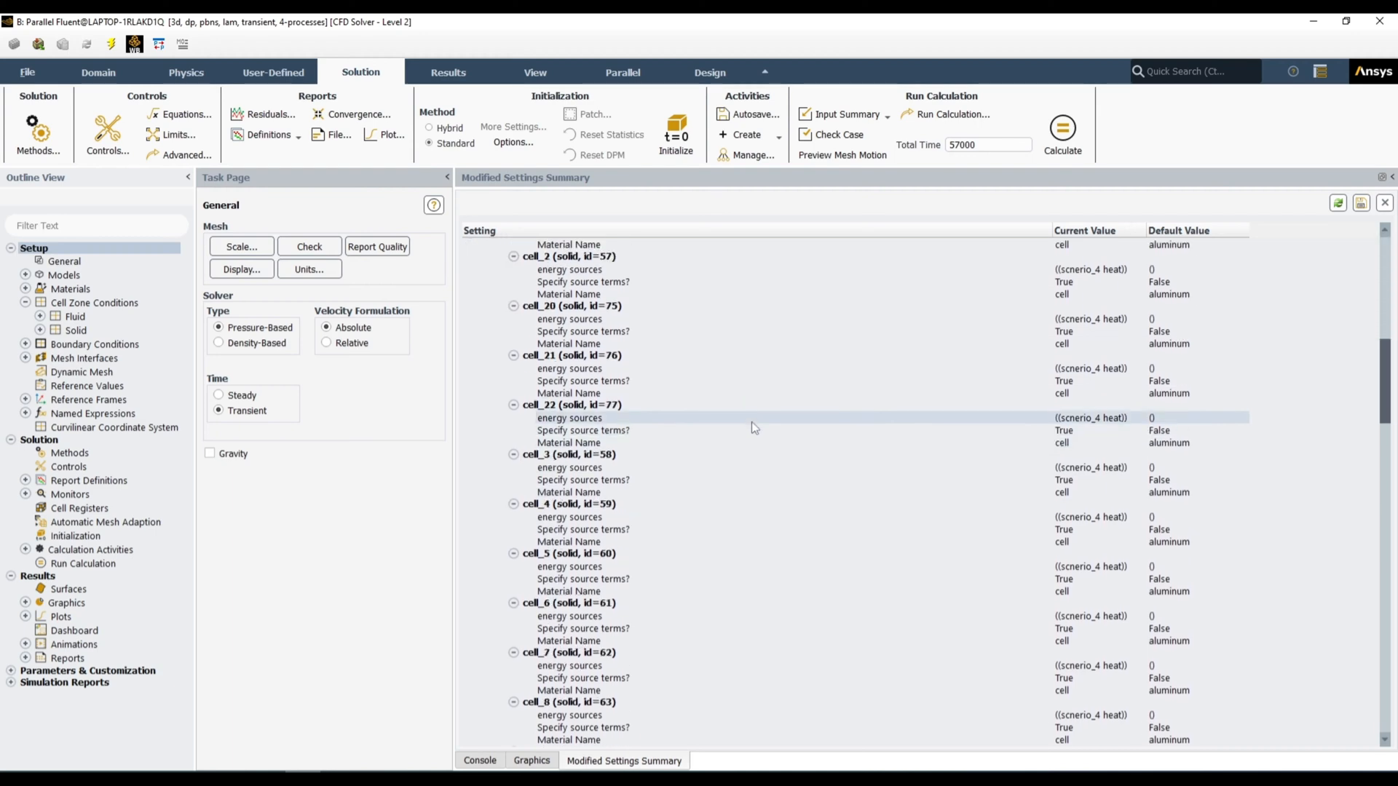
scroll(751, 422, "down", 20)
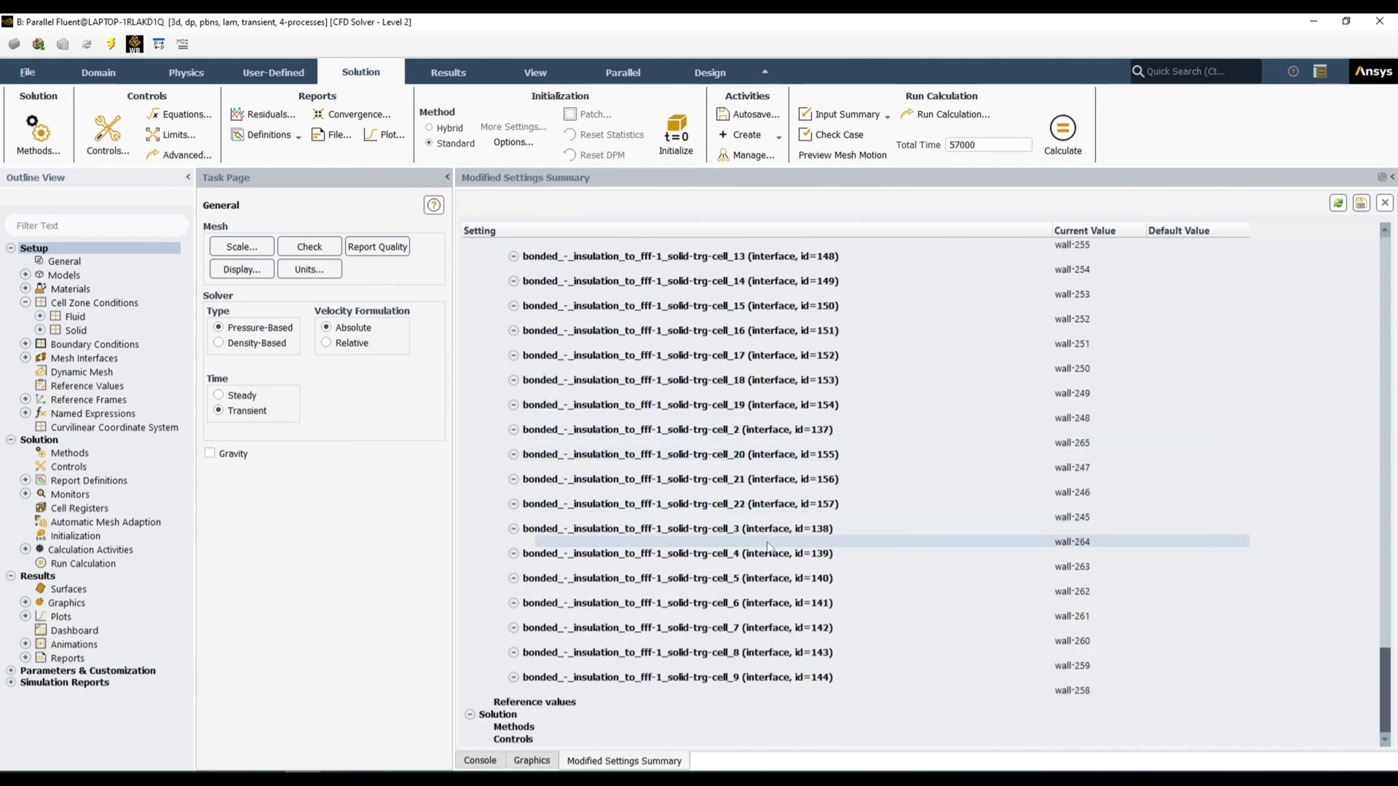
scroll(751, 588, "up", 15)
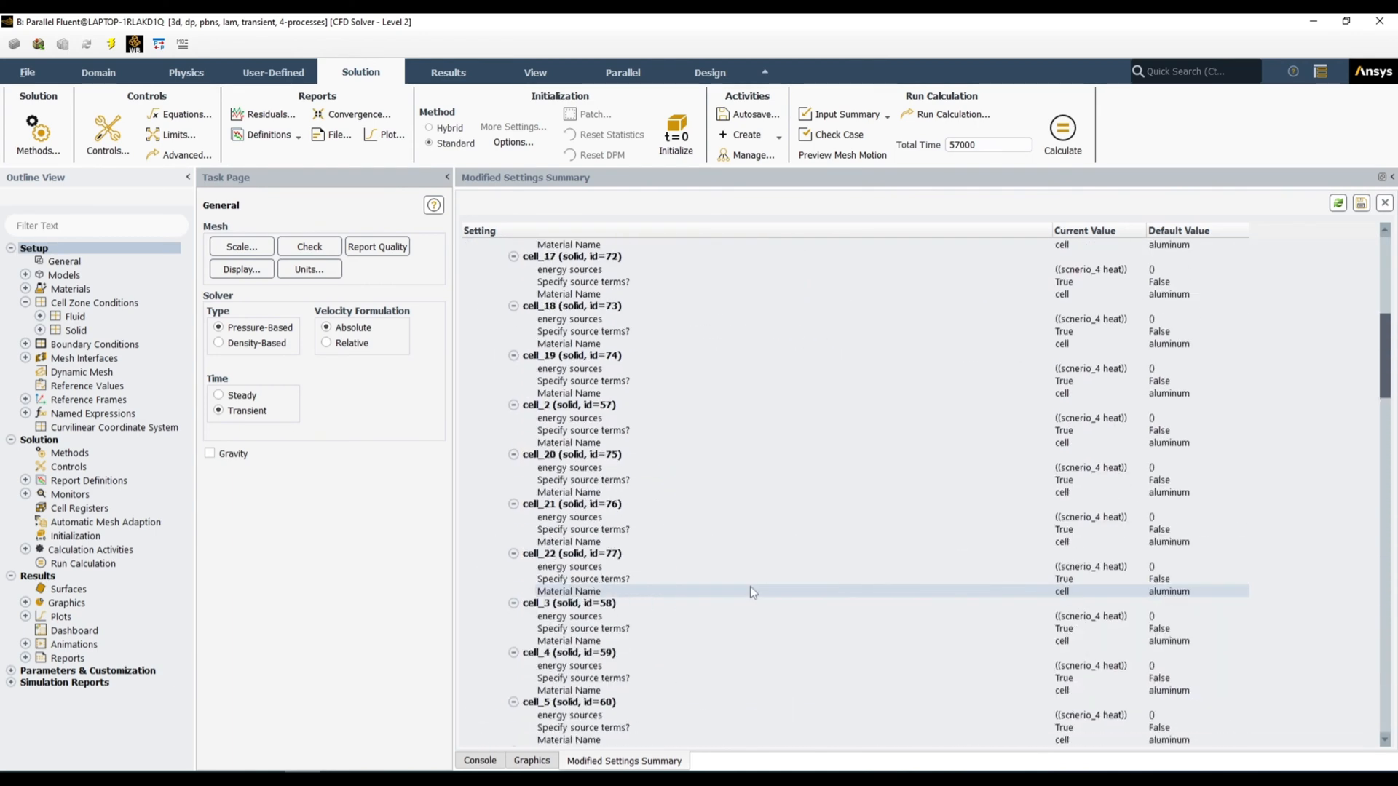
scroll(751, 591, "up", 10)
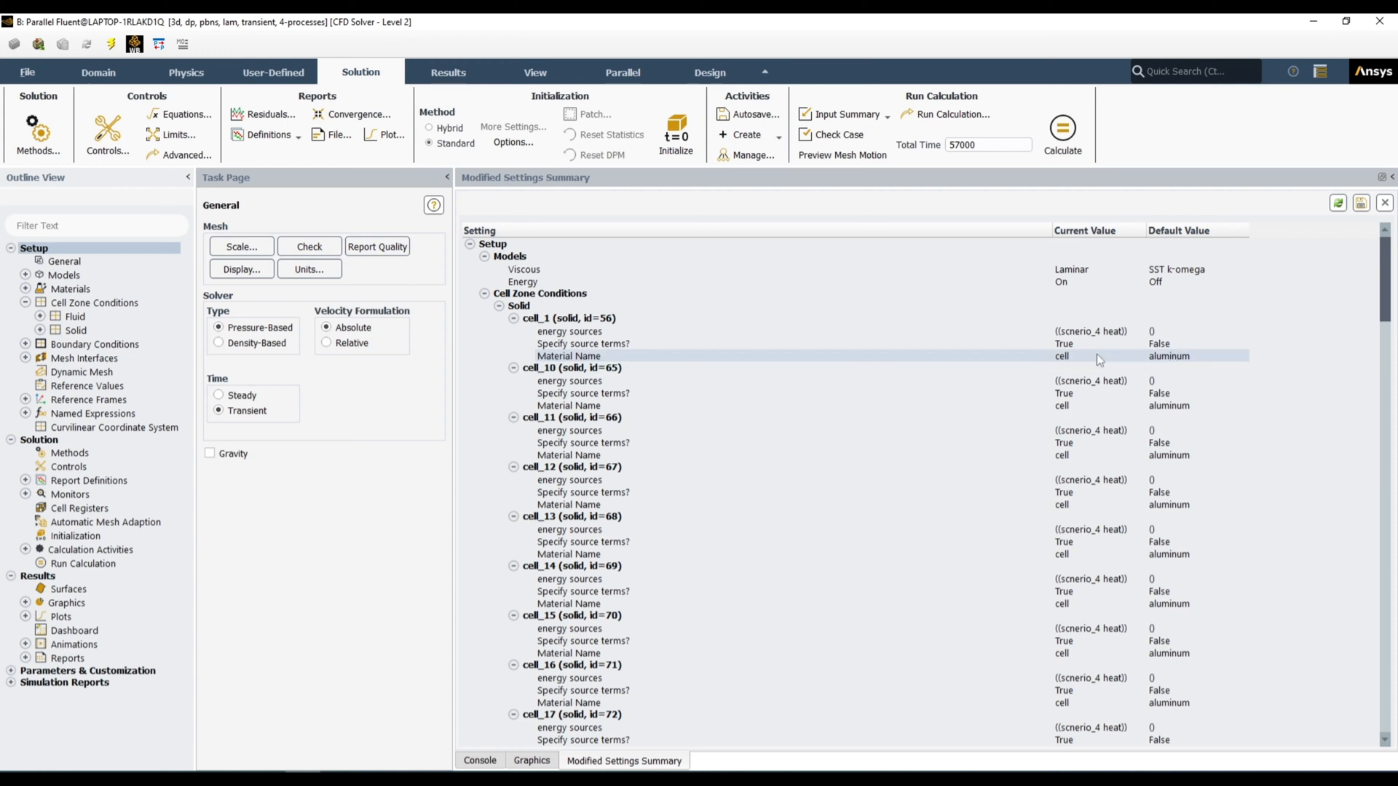
scroll(1121, 415, "down", 9)
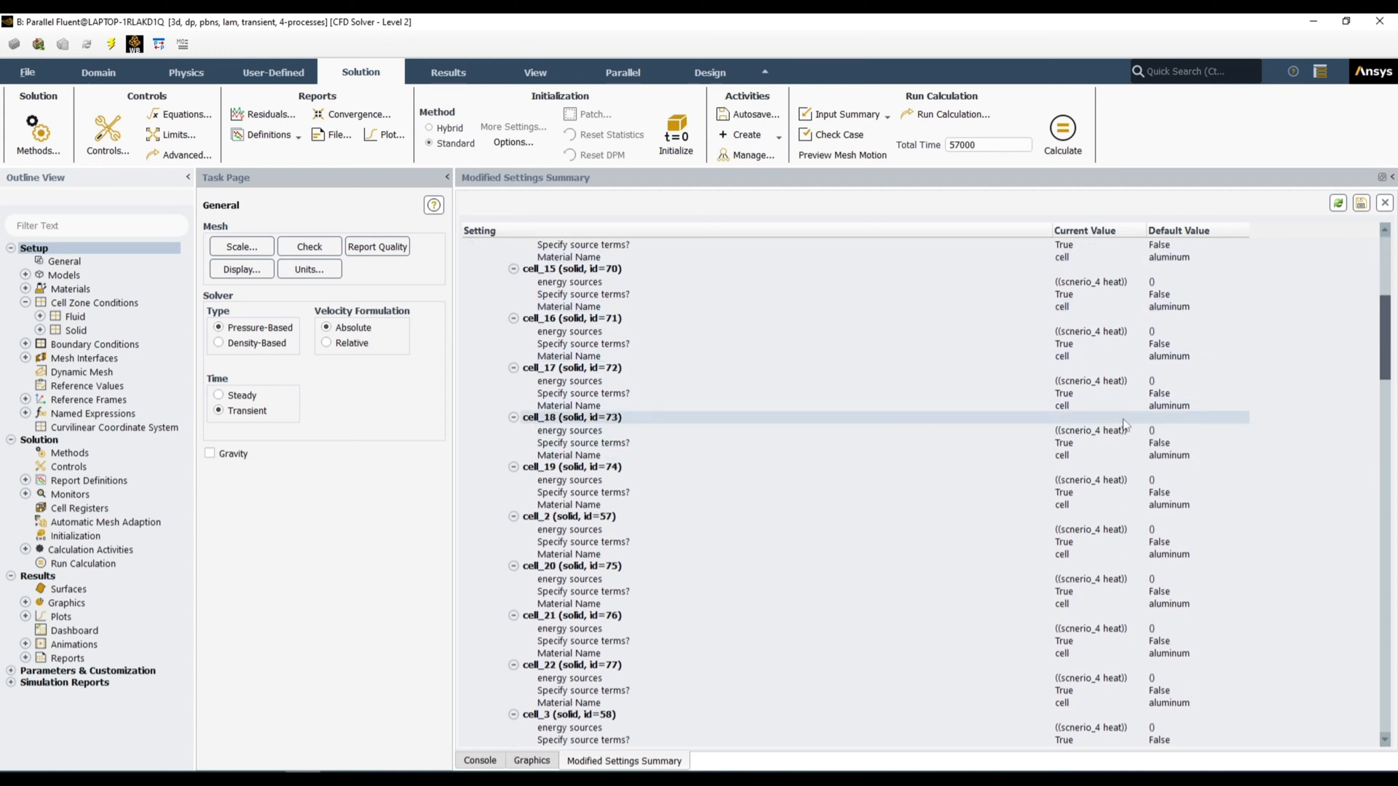
scroll(1122, 421, "down", 14)
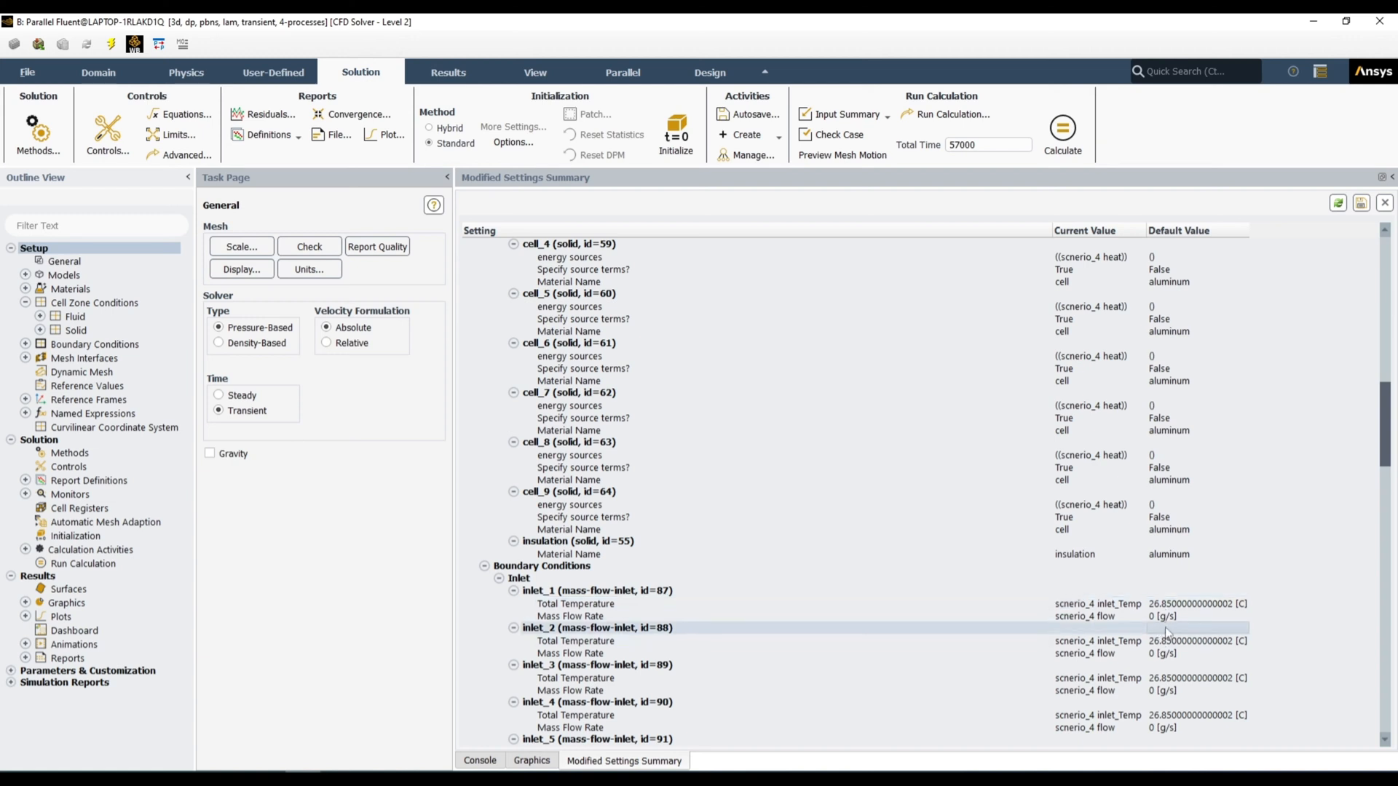
Examine the modified settings summary again, from the models and cell energy sources through the inlet conditions and interfaces to the Solution section.
left_click(1102, 616)
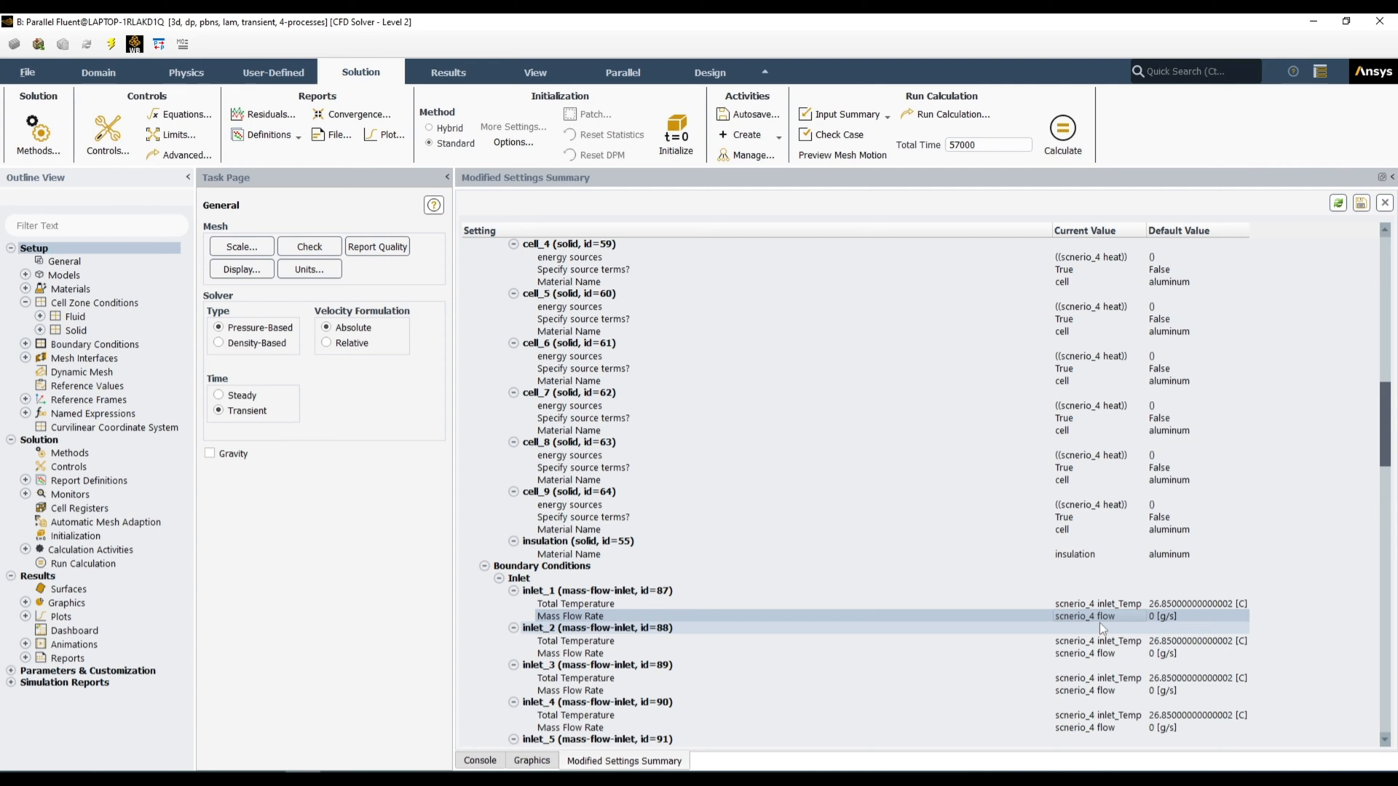
scroll(1111, 618, "down", 7)
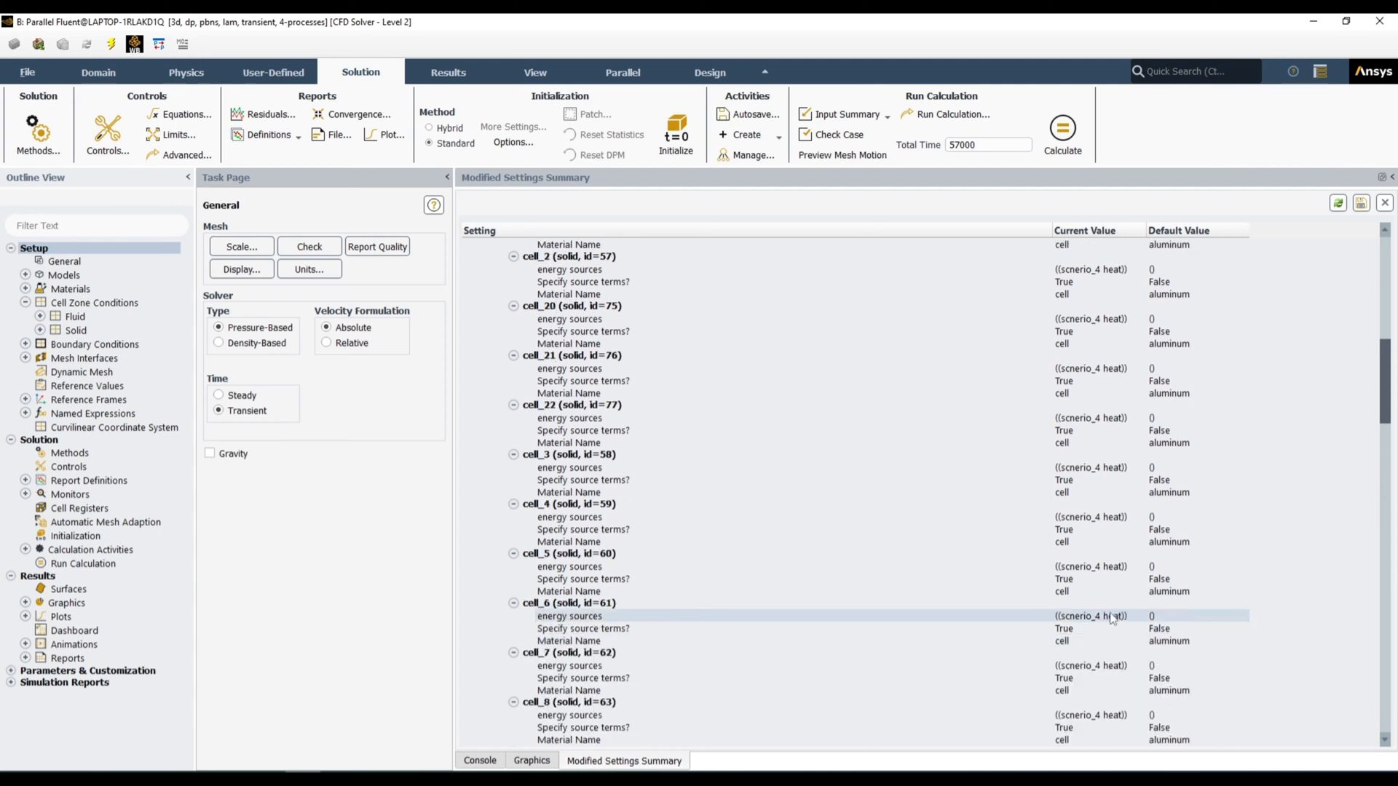
scroll(1105, 470, "down", 2)
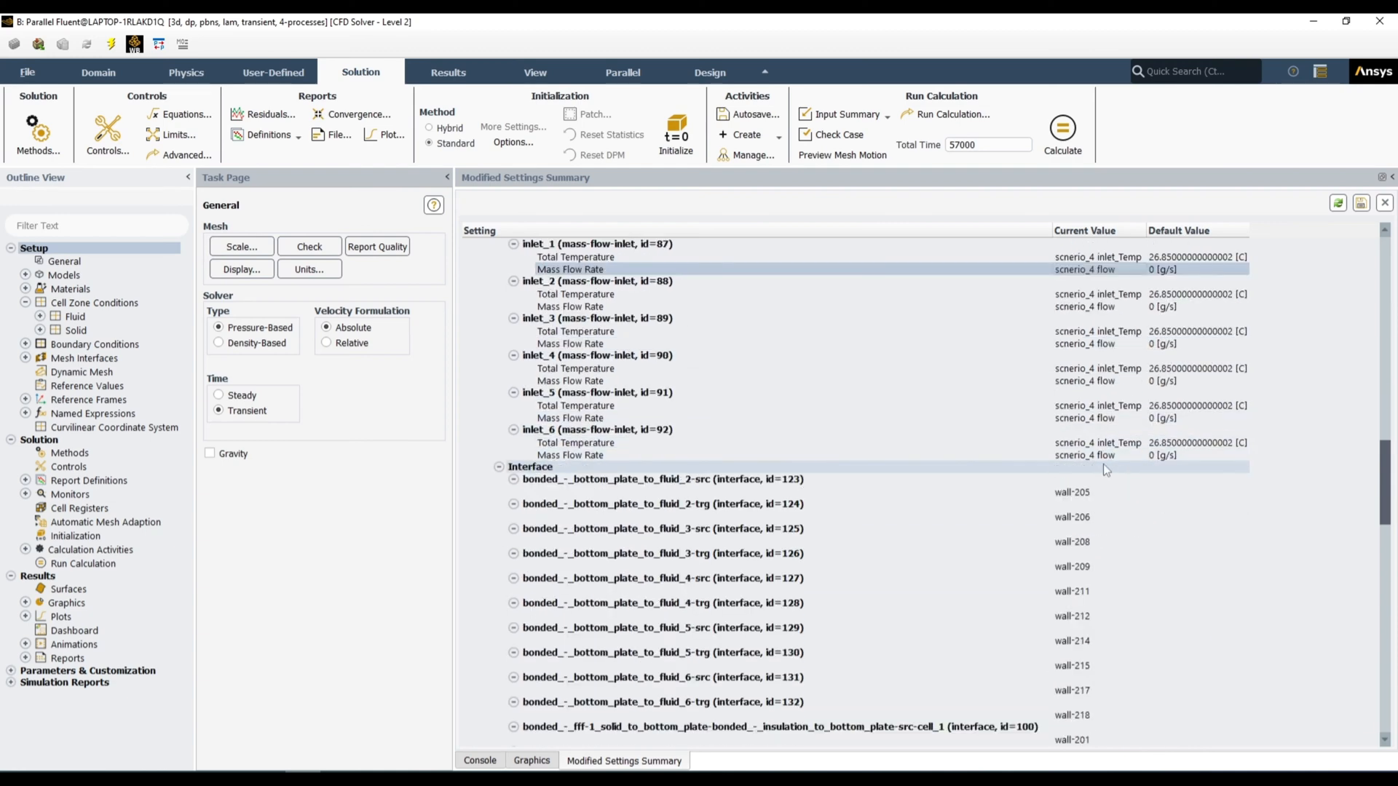
scroll(1165, 386, "down", 7)
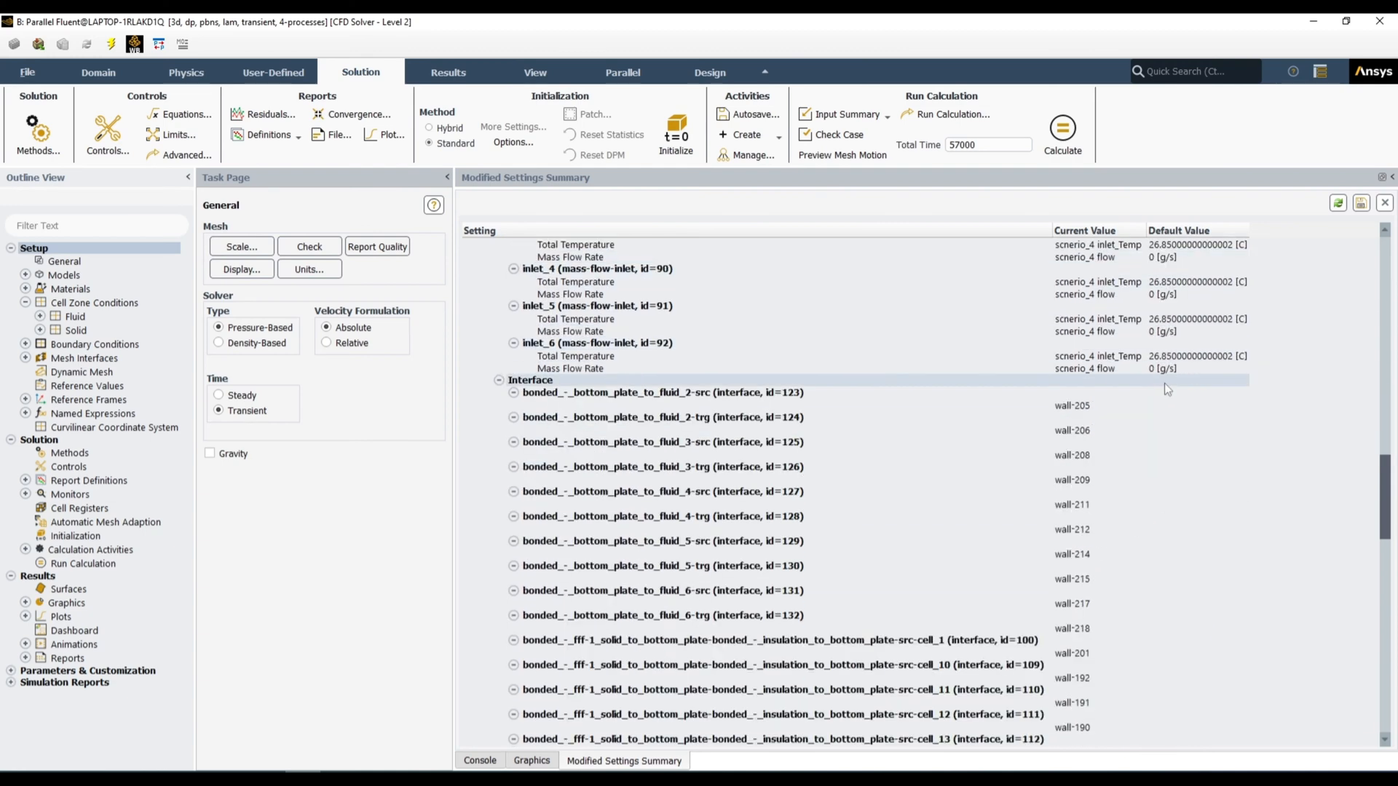
scroll(1165, 383, "down", 20)
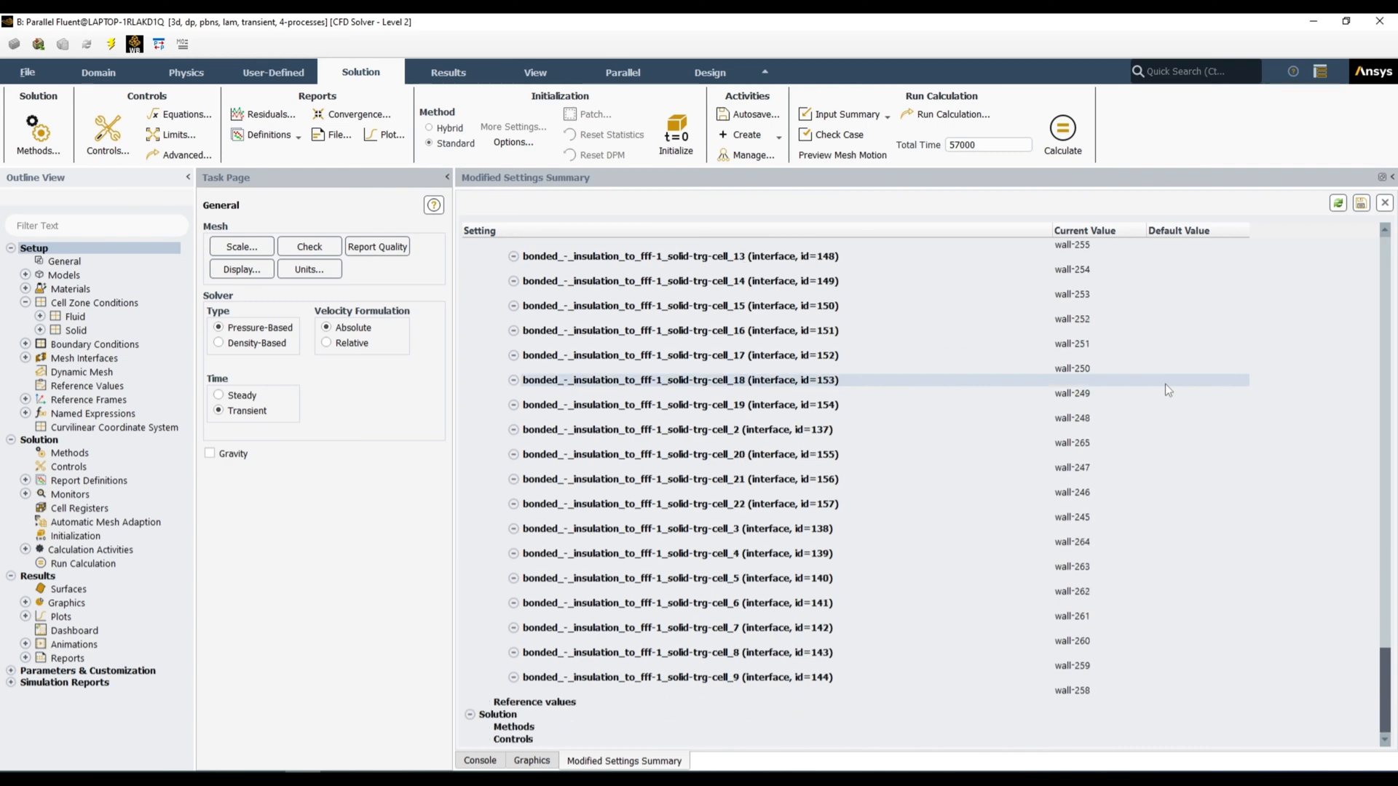
scroll(1165, 383, "up", 7)
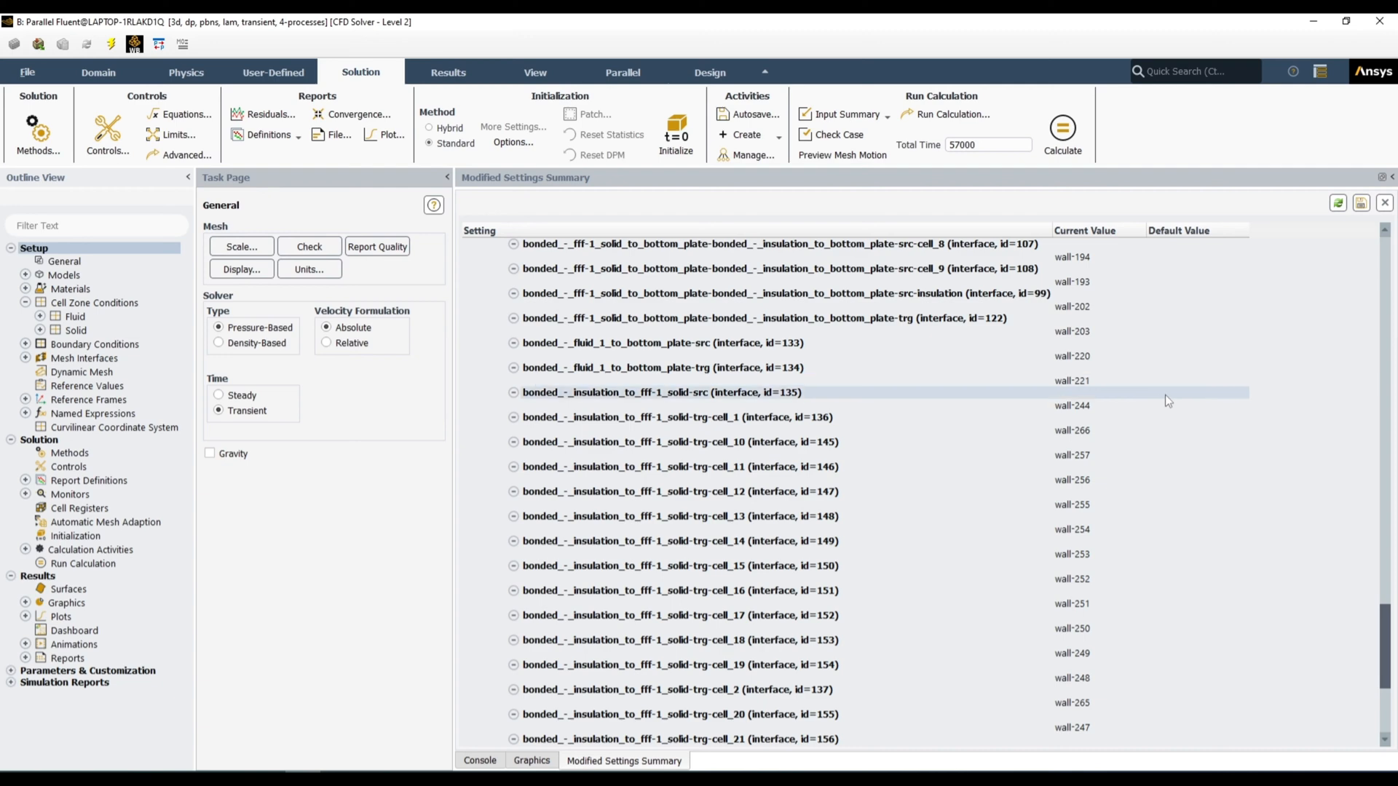
scroll(1164, 395, "up", 15)
scroll(1165, 399, "up", 12)
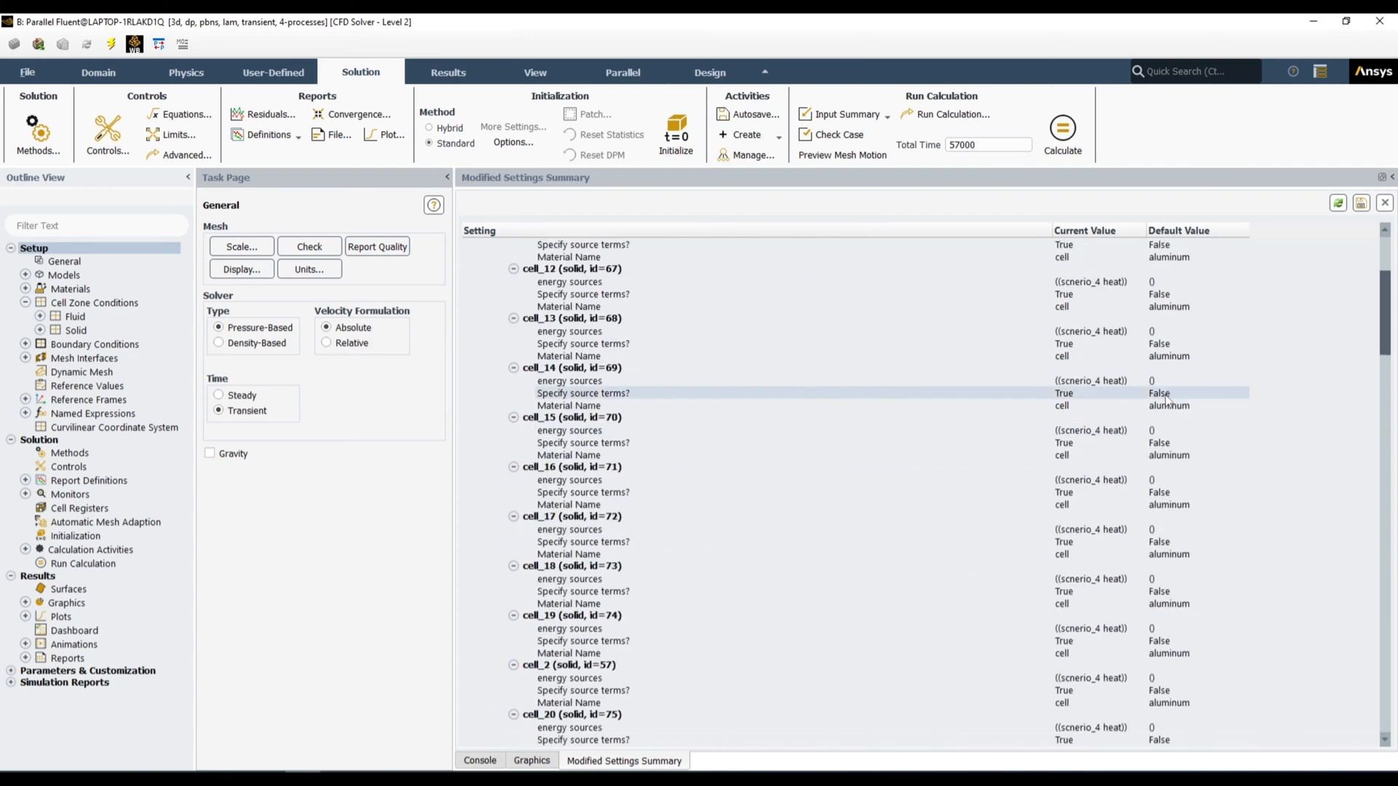
scroll(1167, 399, "up", 5)
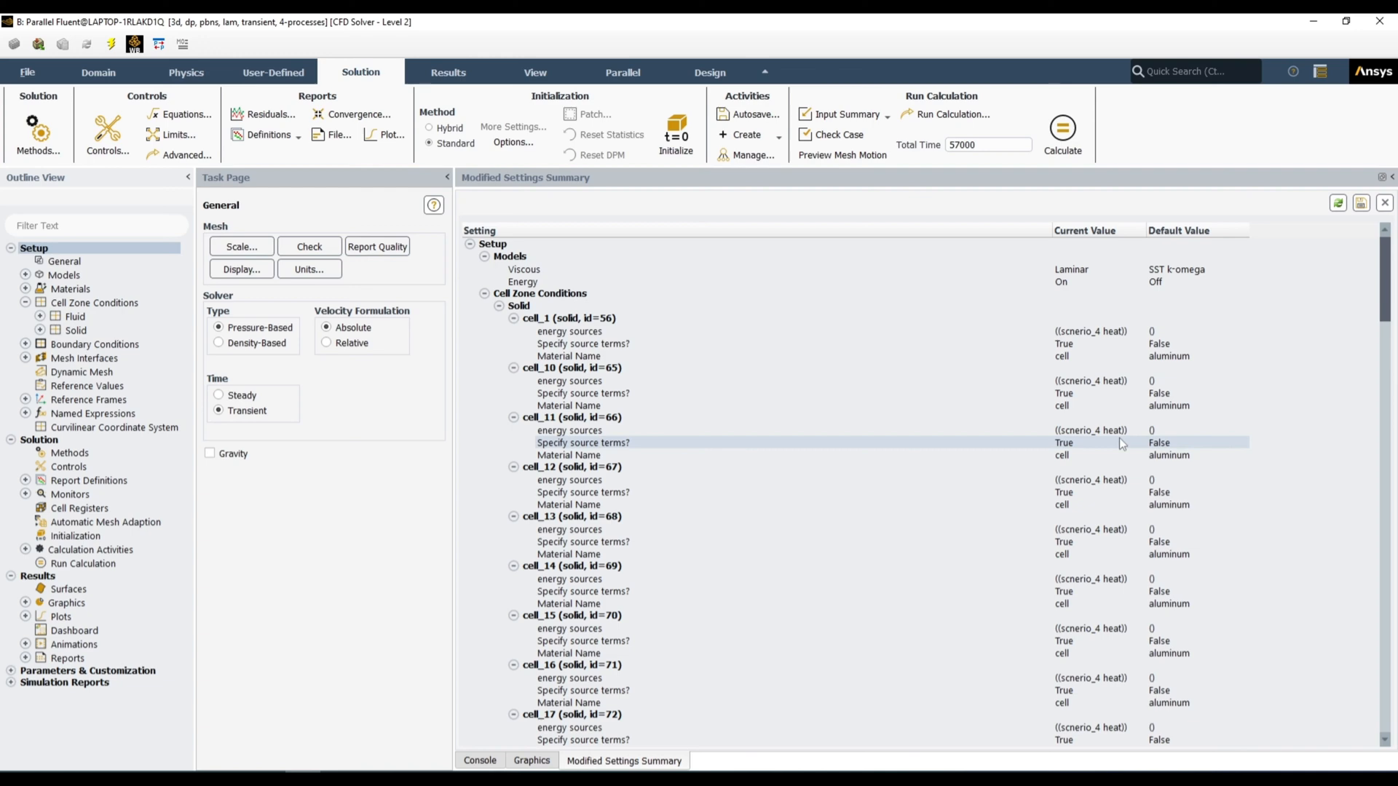
scroll(1115, 536, "down", 20)
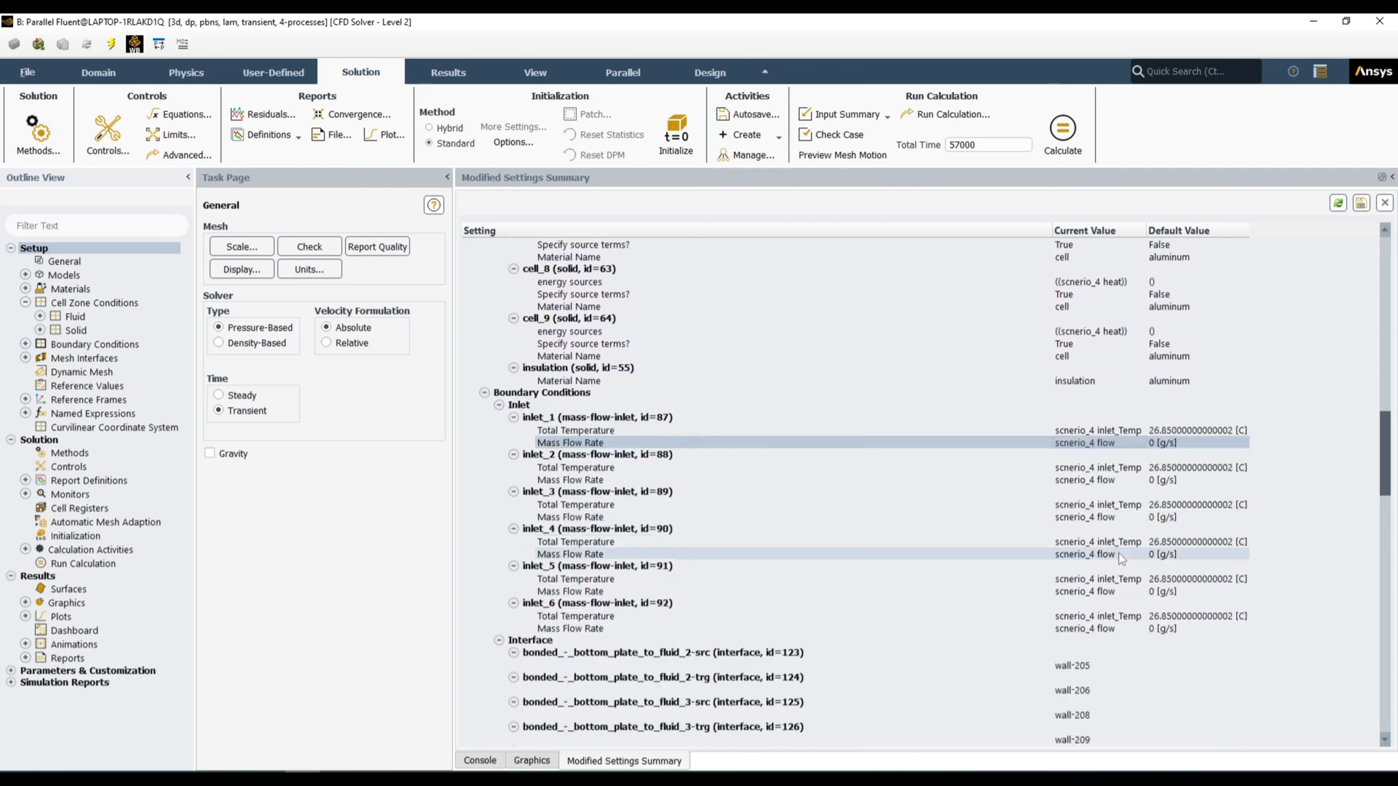
scroll(1118, 552, "down", 10)
scroll(1120, 554, "down", 6)
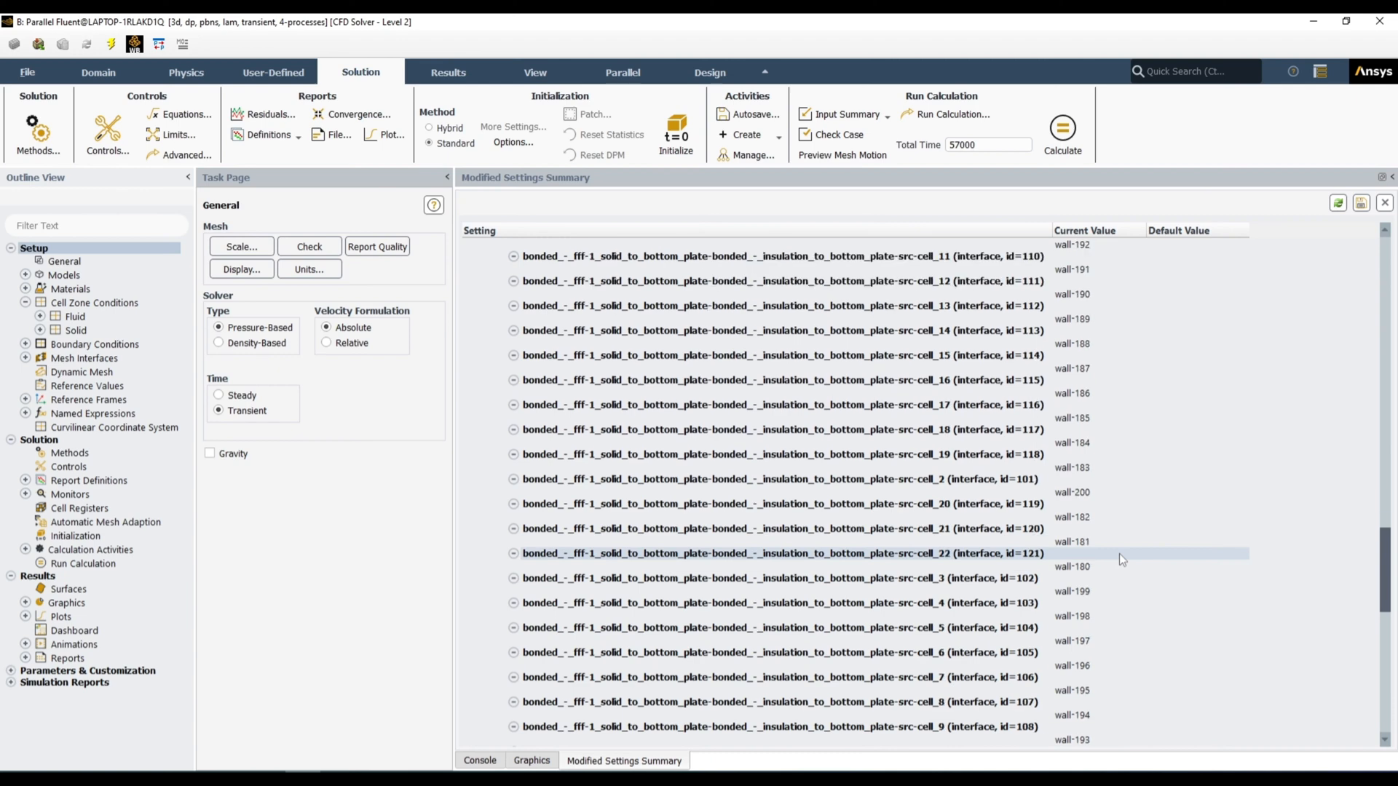
scroll(1119, 553, "down", 6)
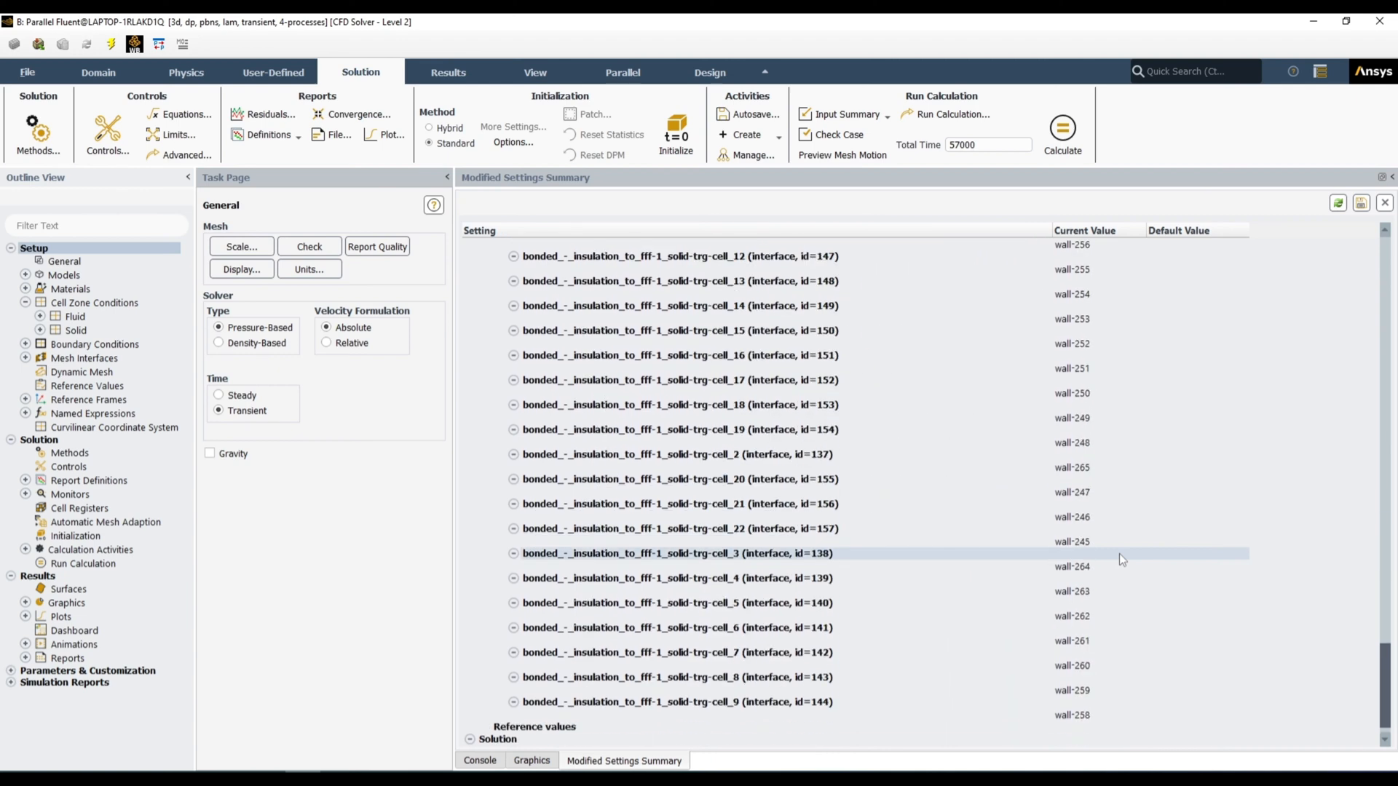
scroll(1119, 554, "down", 1)
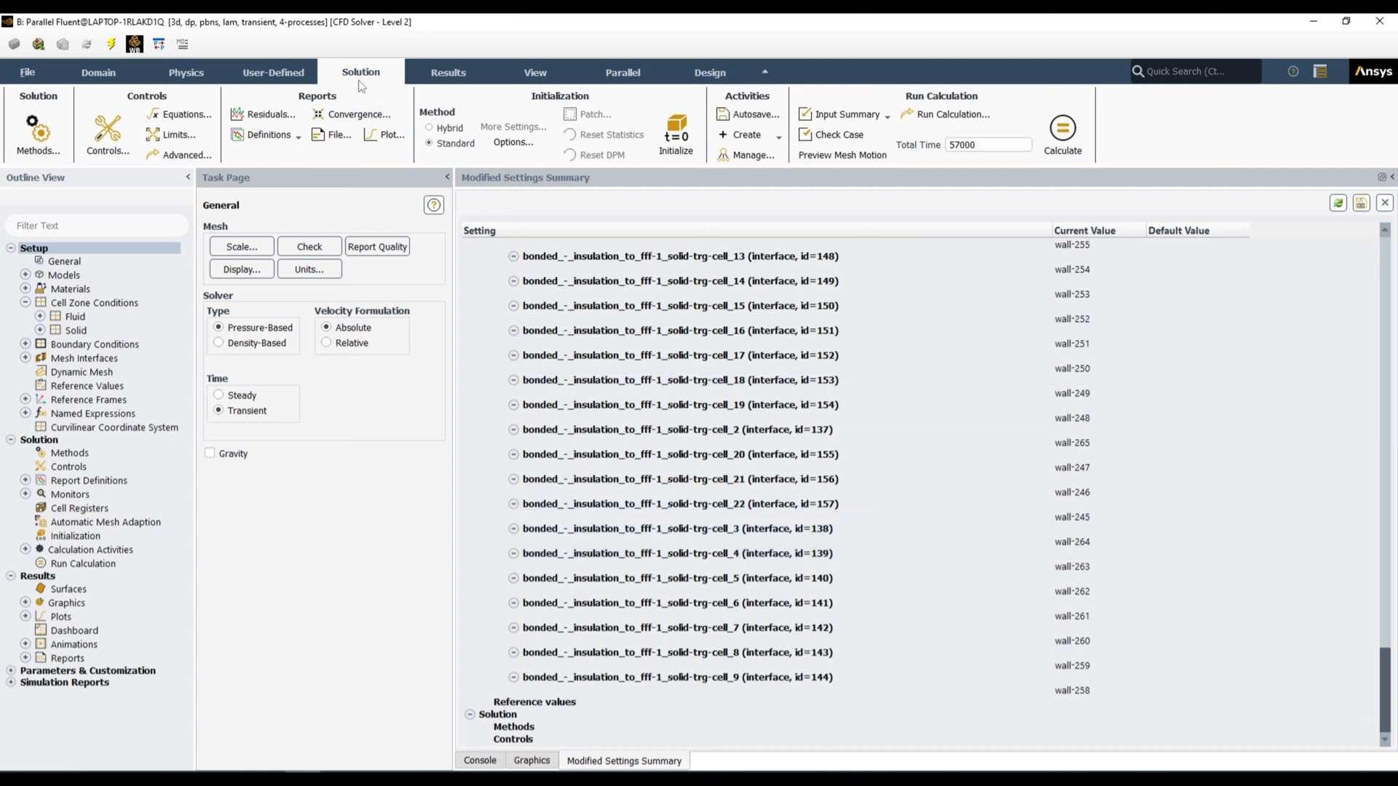
Open the Input Summary report options, then reposition and enlarge the dialog.
left_click(888, 118)
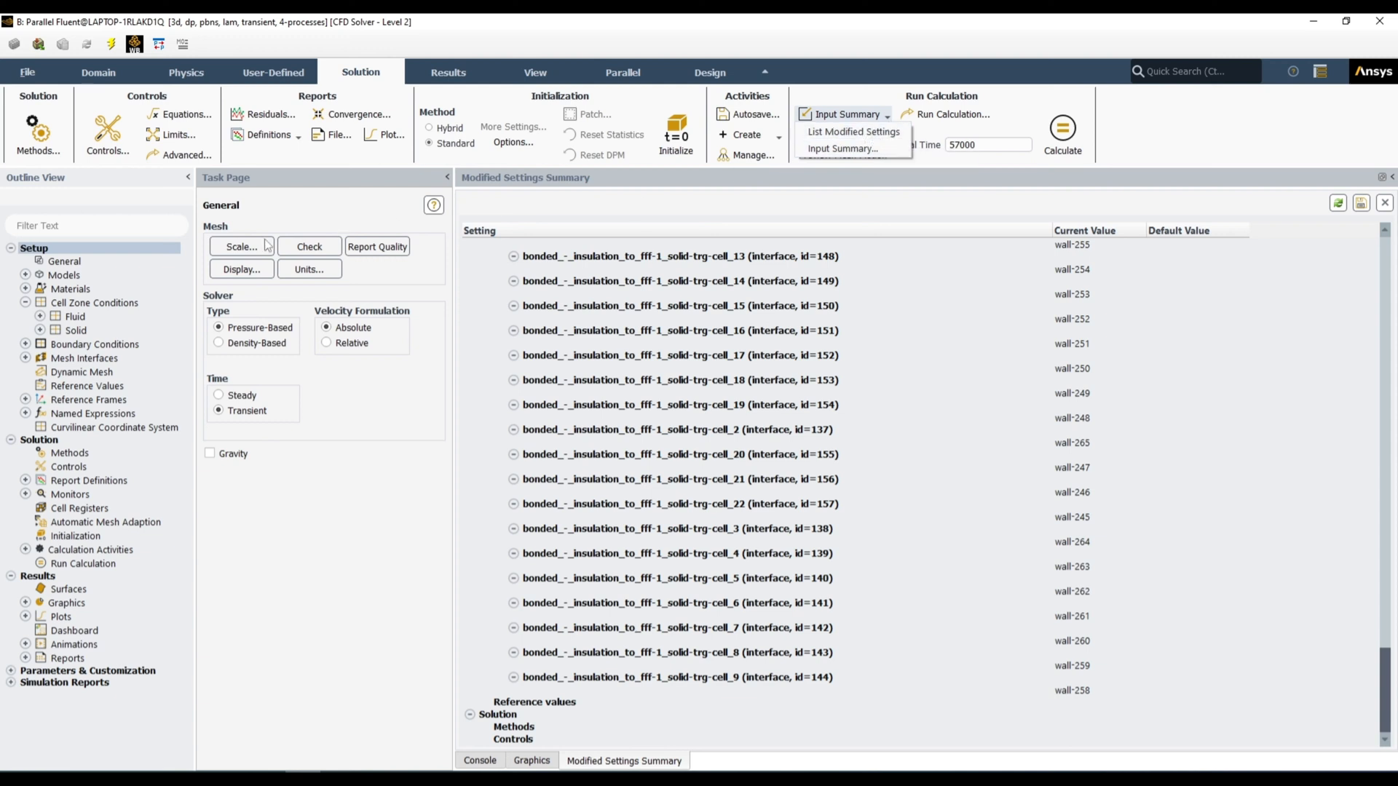
right_click(127, 253)
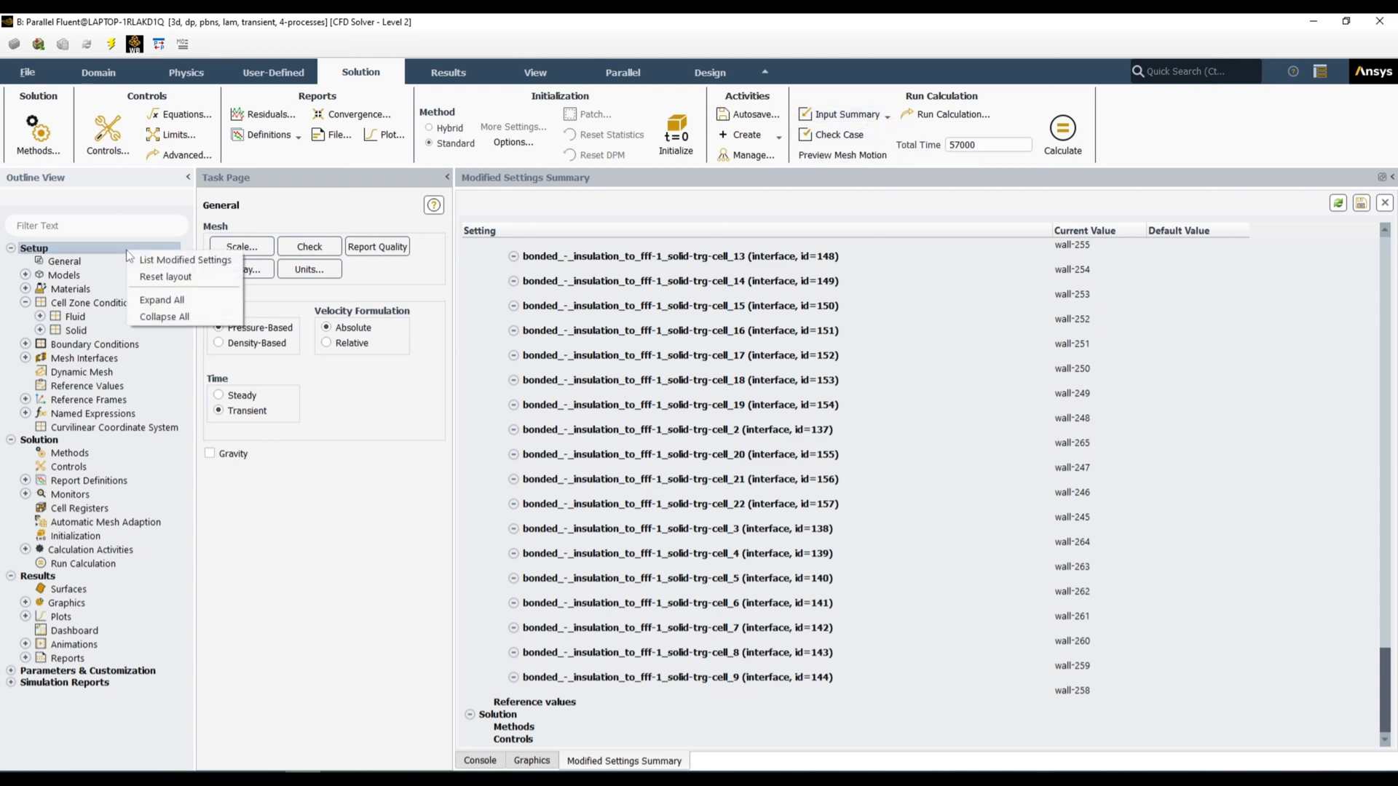
left_click(888, 118)
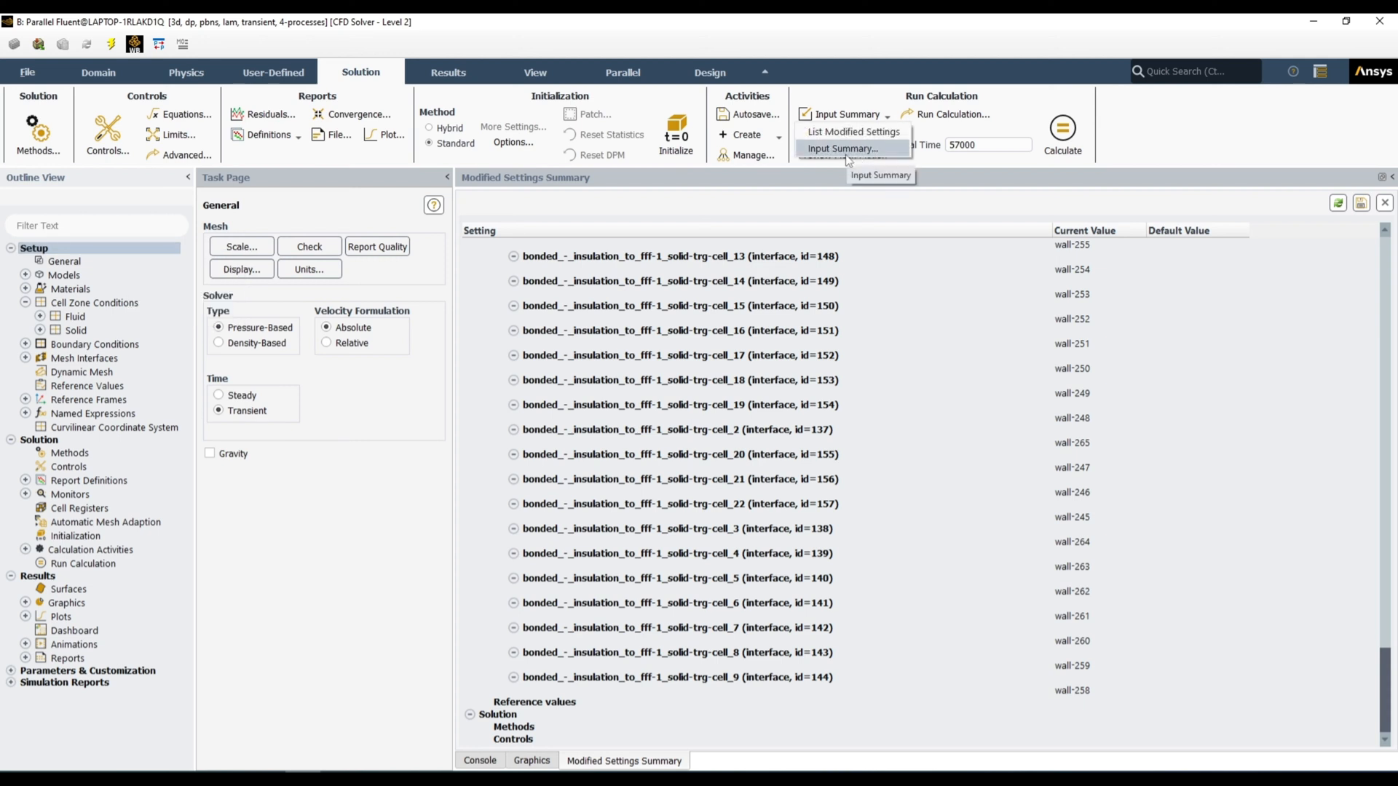
left_click(847, 150)
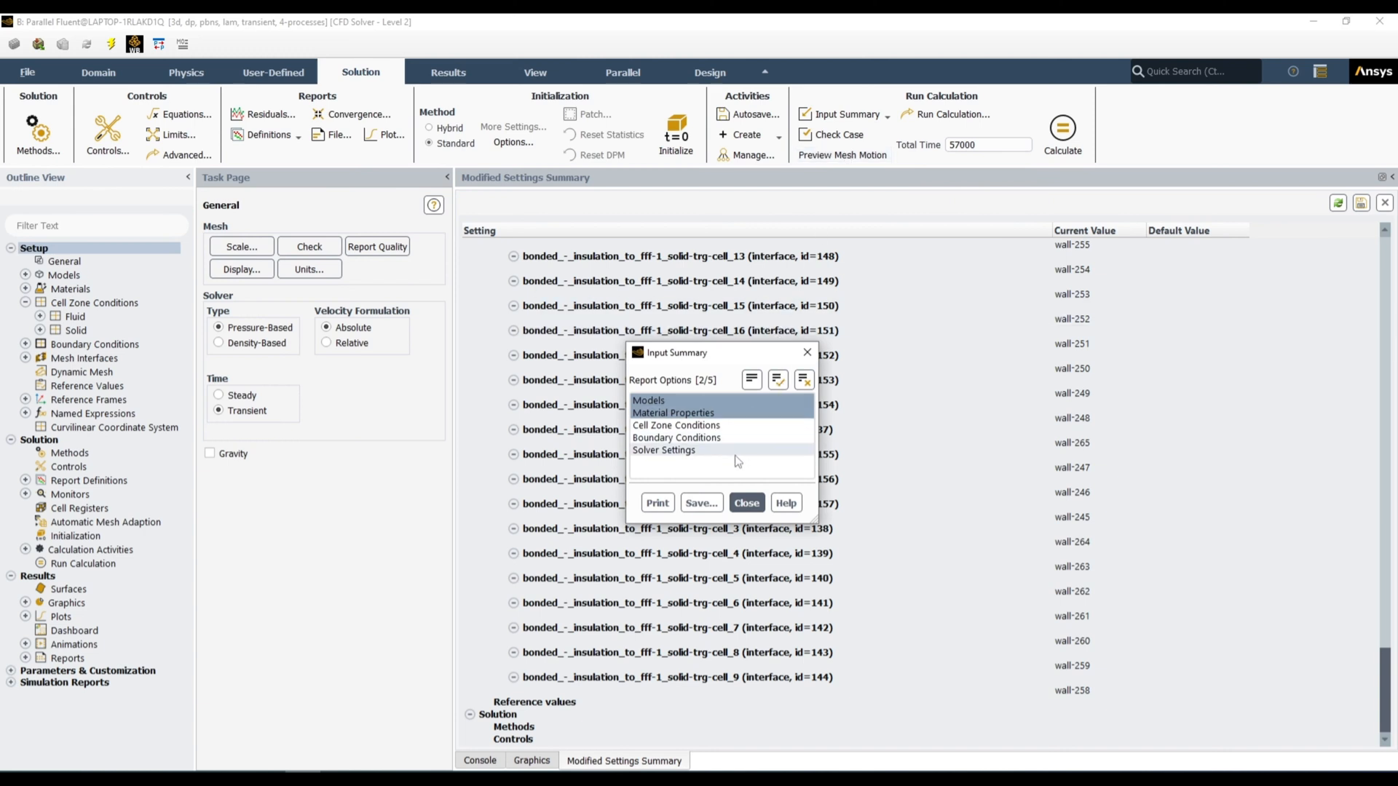
left_click_drag(746, 355, 644, 269)
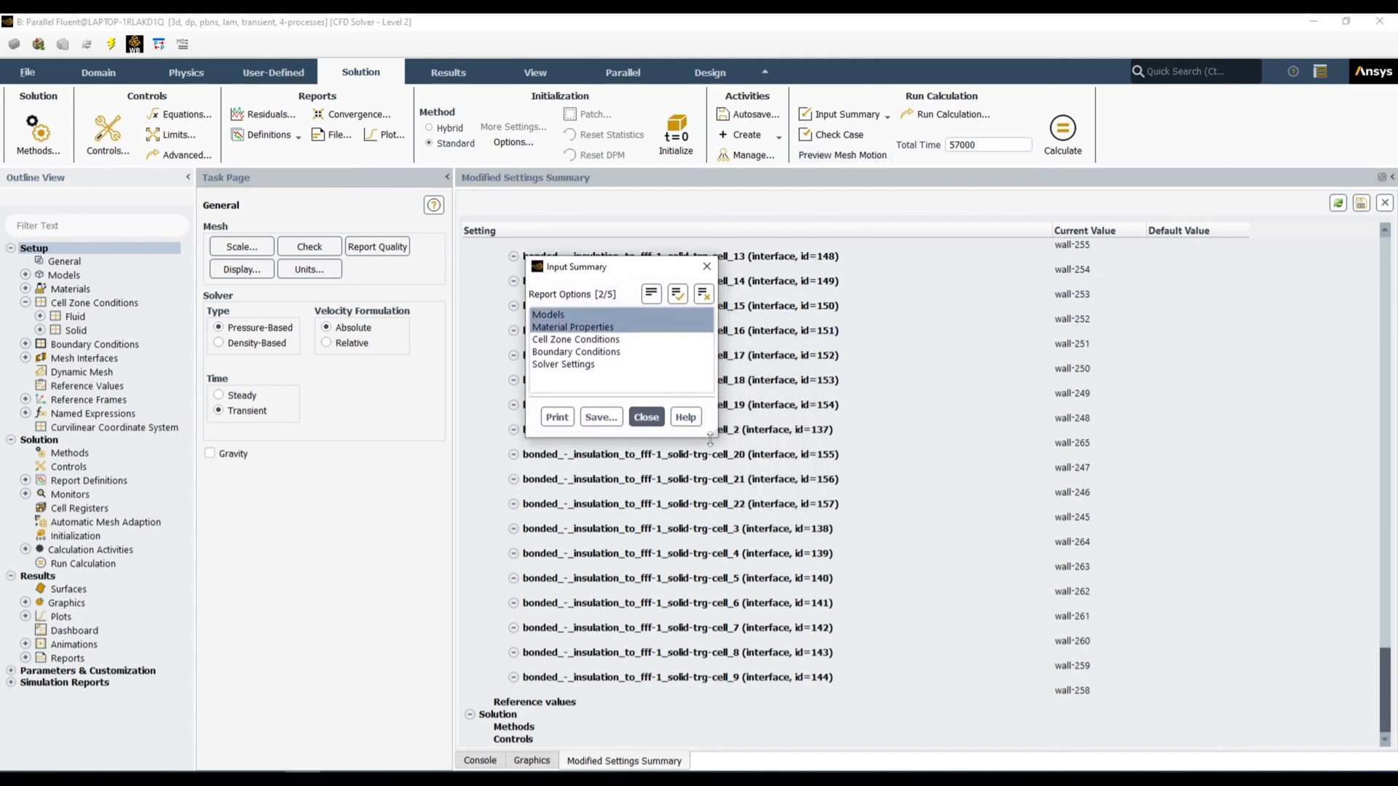
left_click_drag(711, 439, 743, 499)
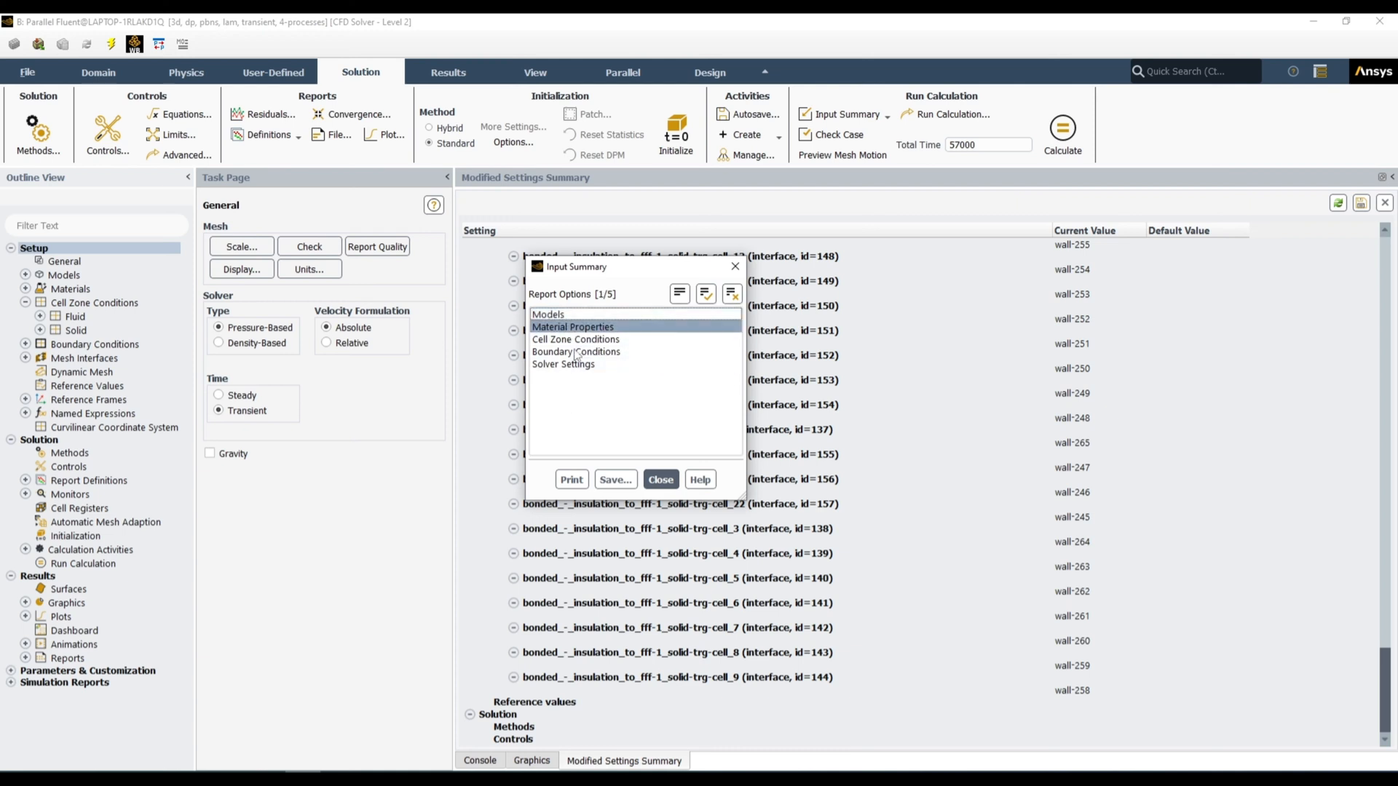
Print the input summary for Models only and show the report in the console.
left_click(551, 316)
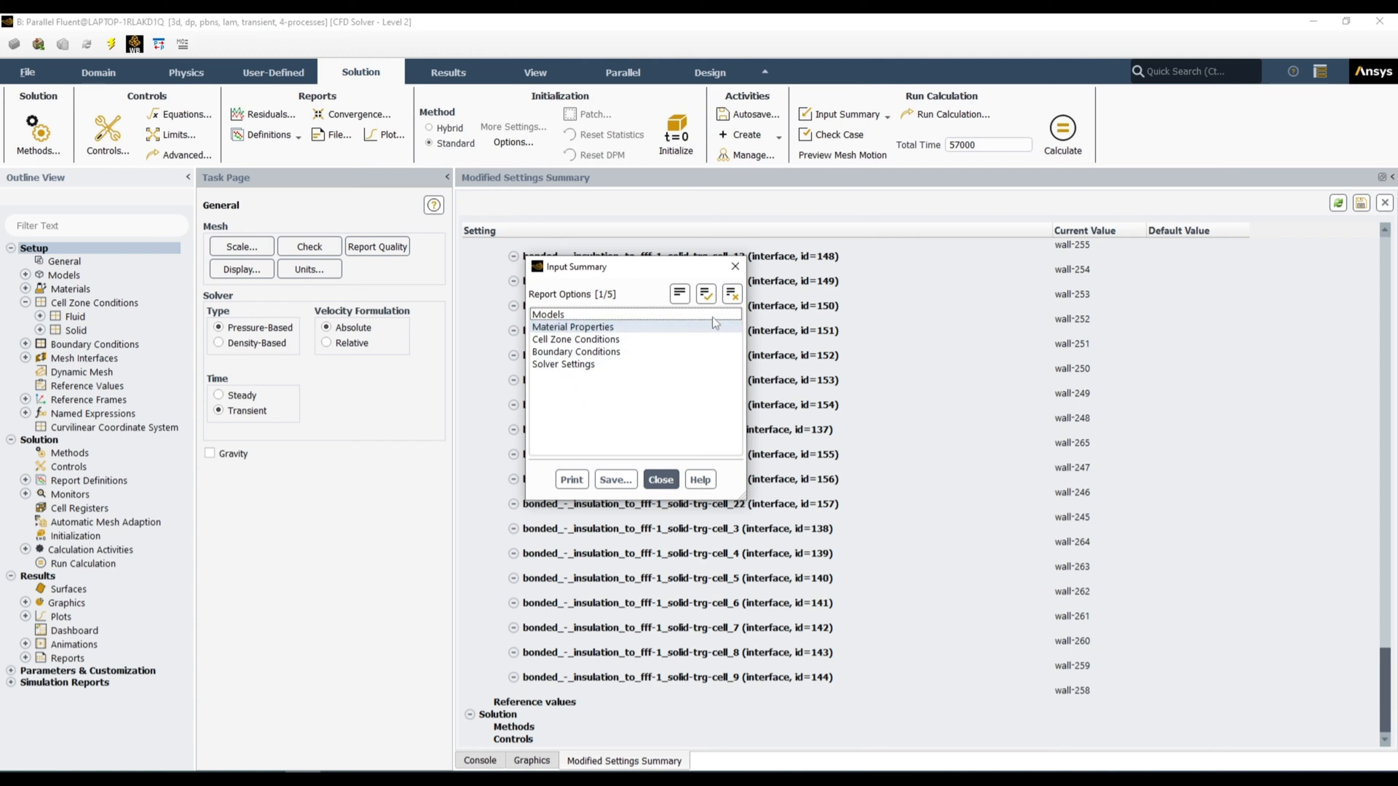
left_click(549, 314)
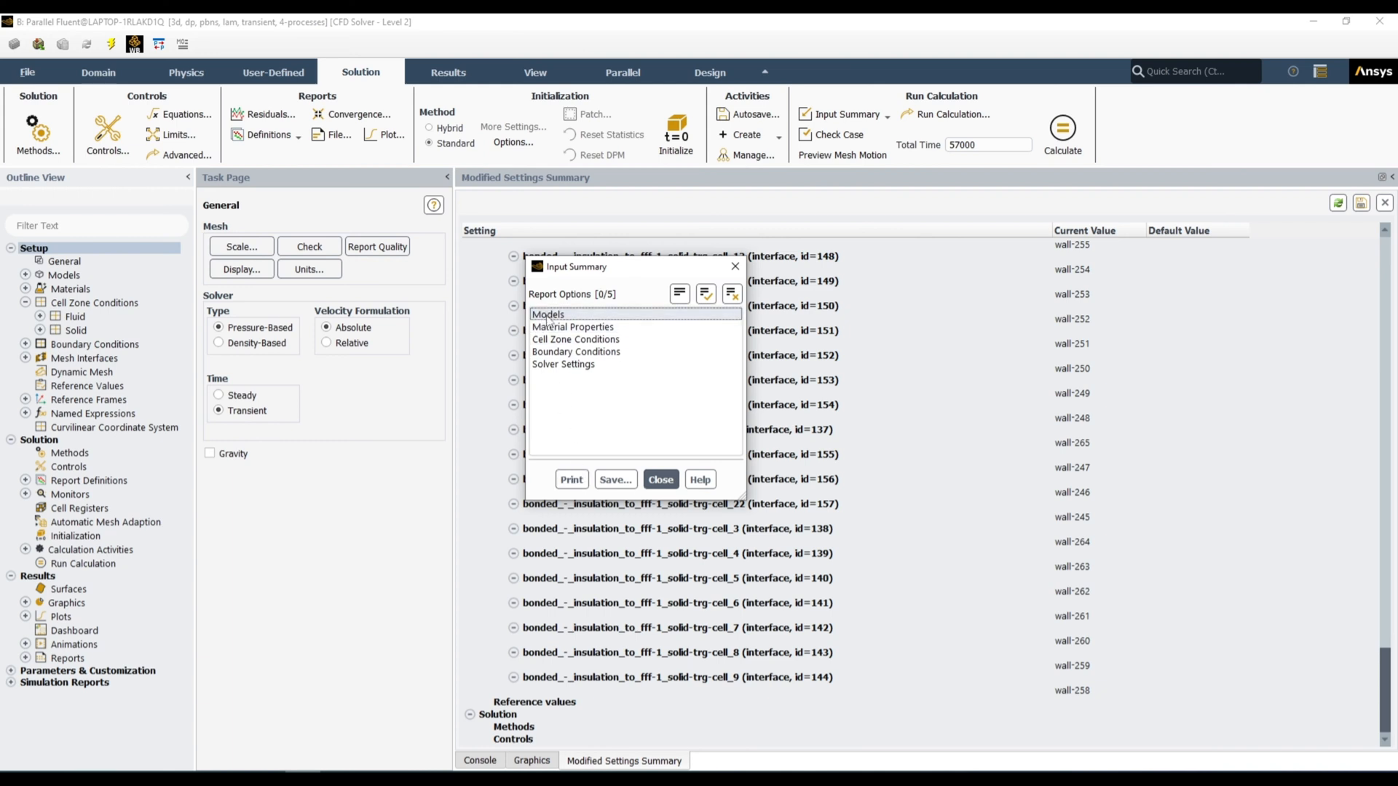
left_click(574, 482)
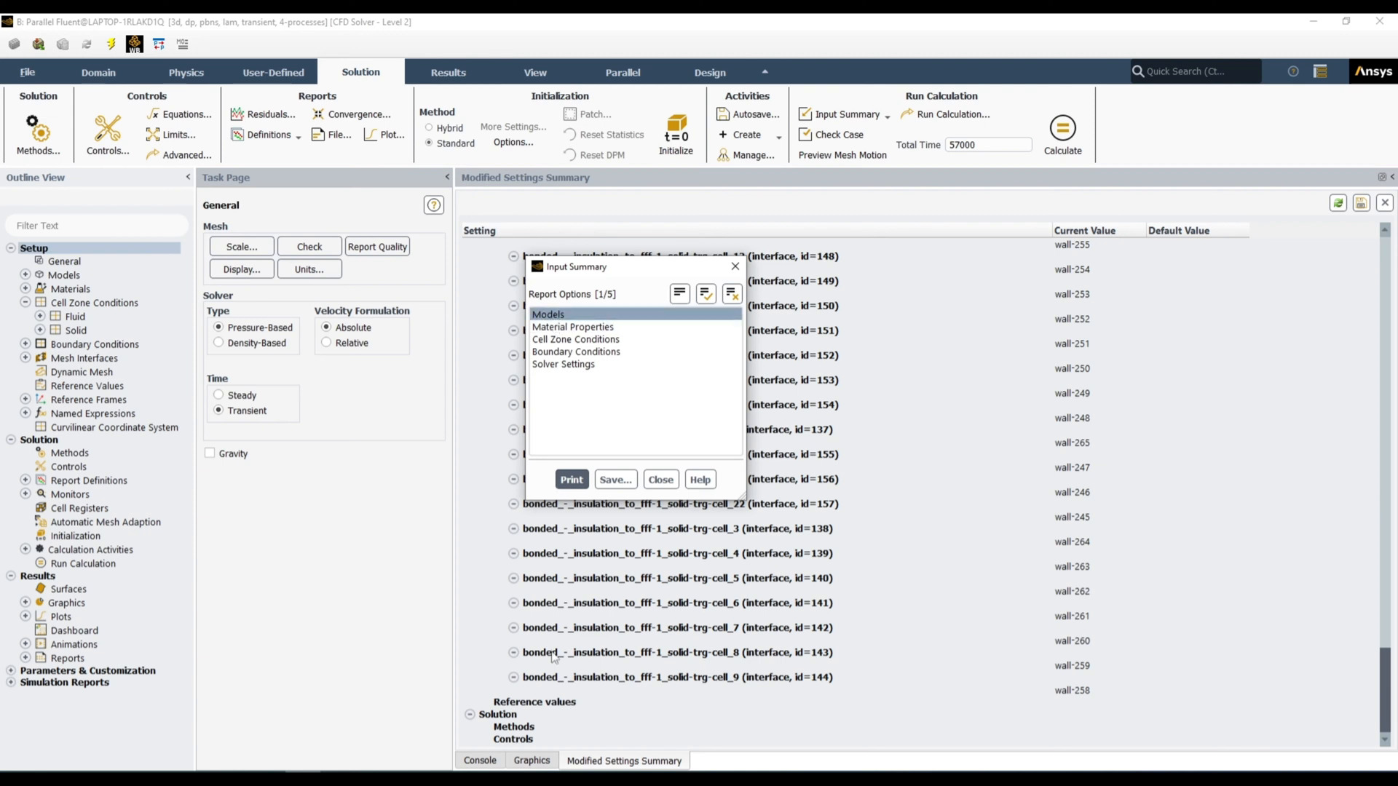
left_click(482, 761)
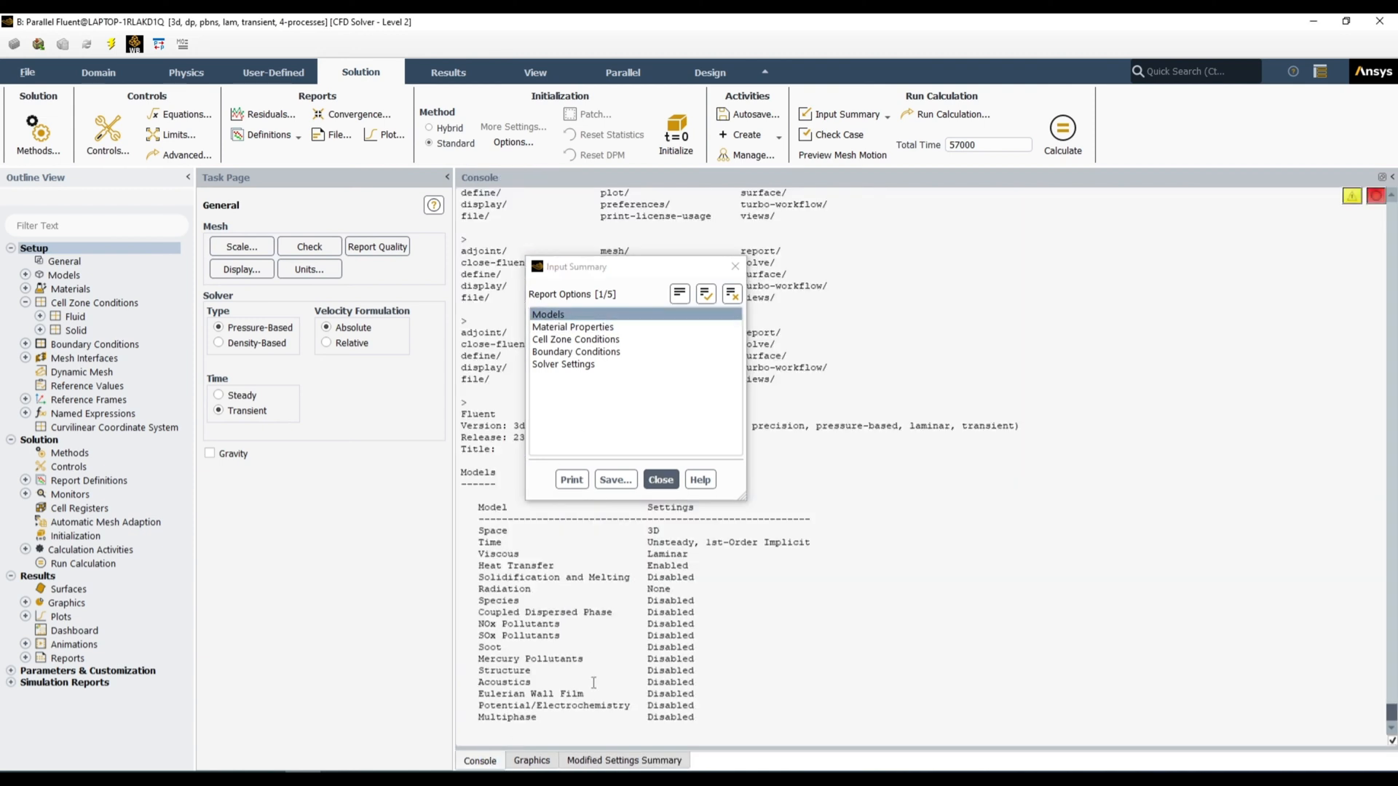
Move the Input Summary dialog clear of the report and examine the Space and Time entries of the Models table.
left_click(656, 276)
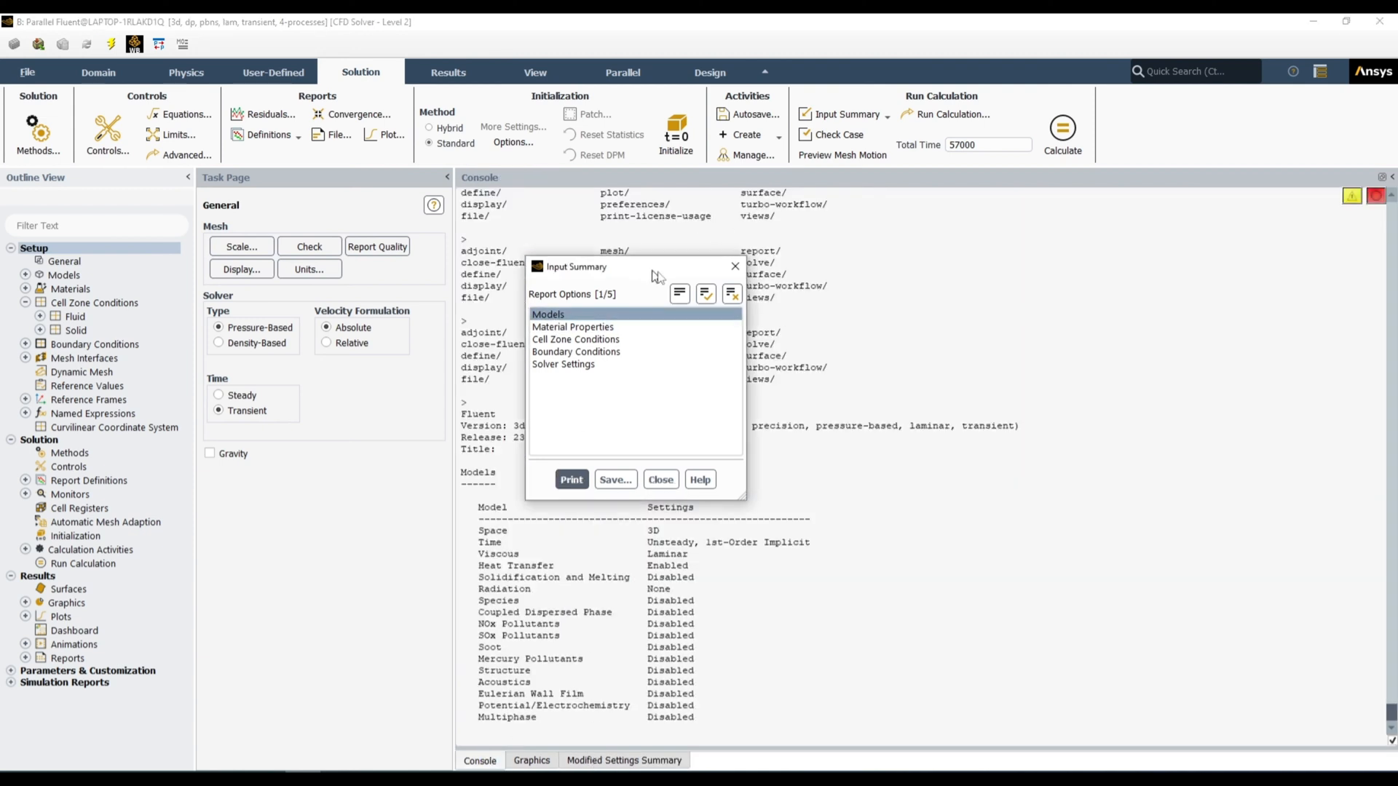
left_click_drag(654, 272, 932, 234)
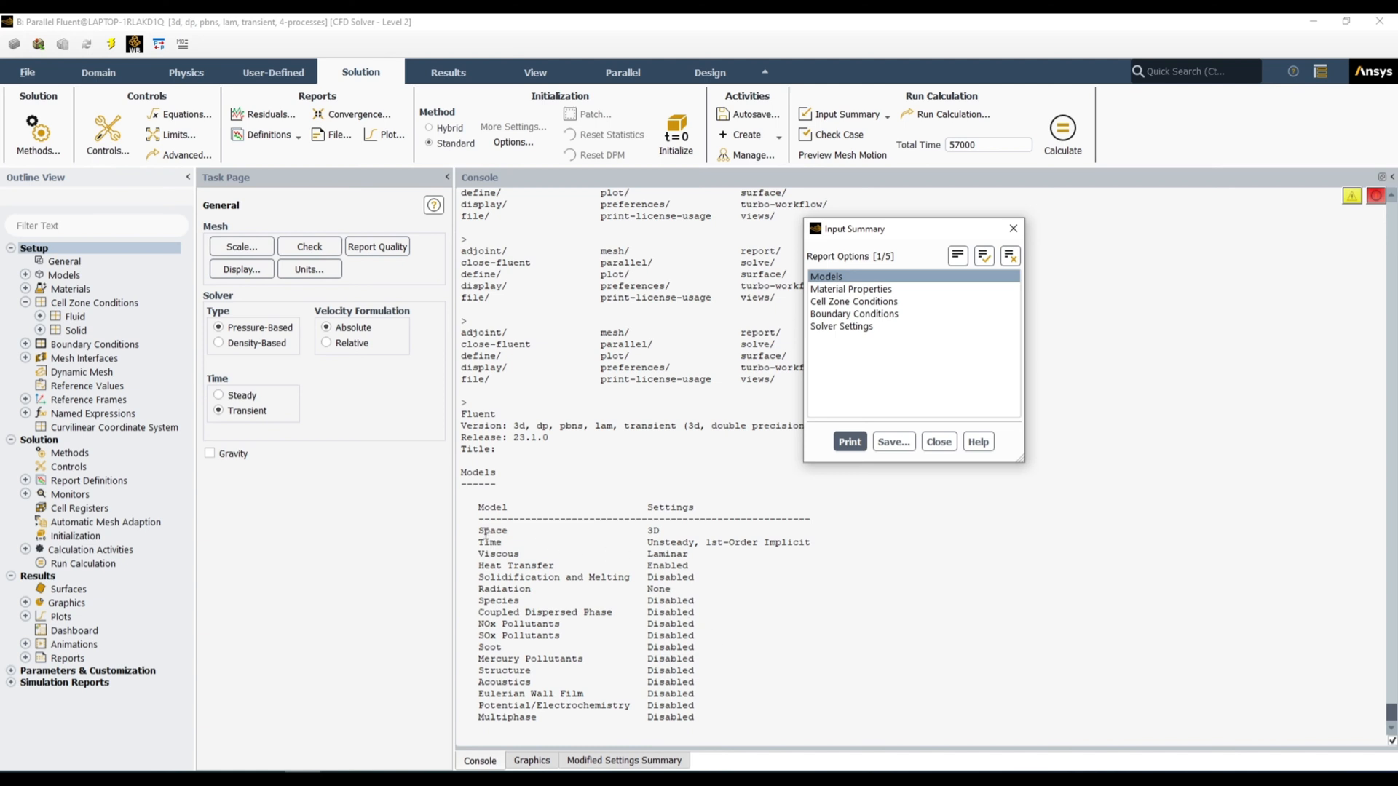
left_click_drag(480, 531, 632, 536)
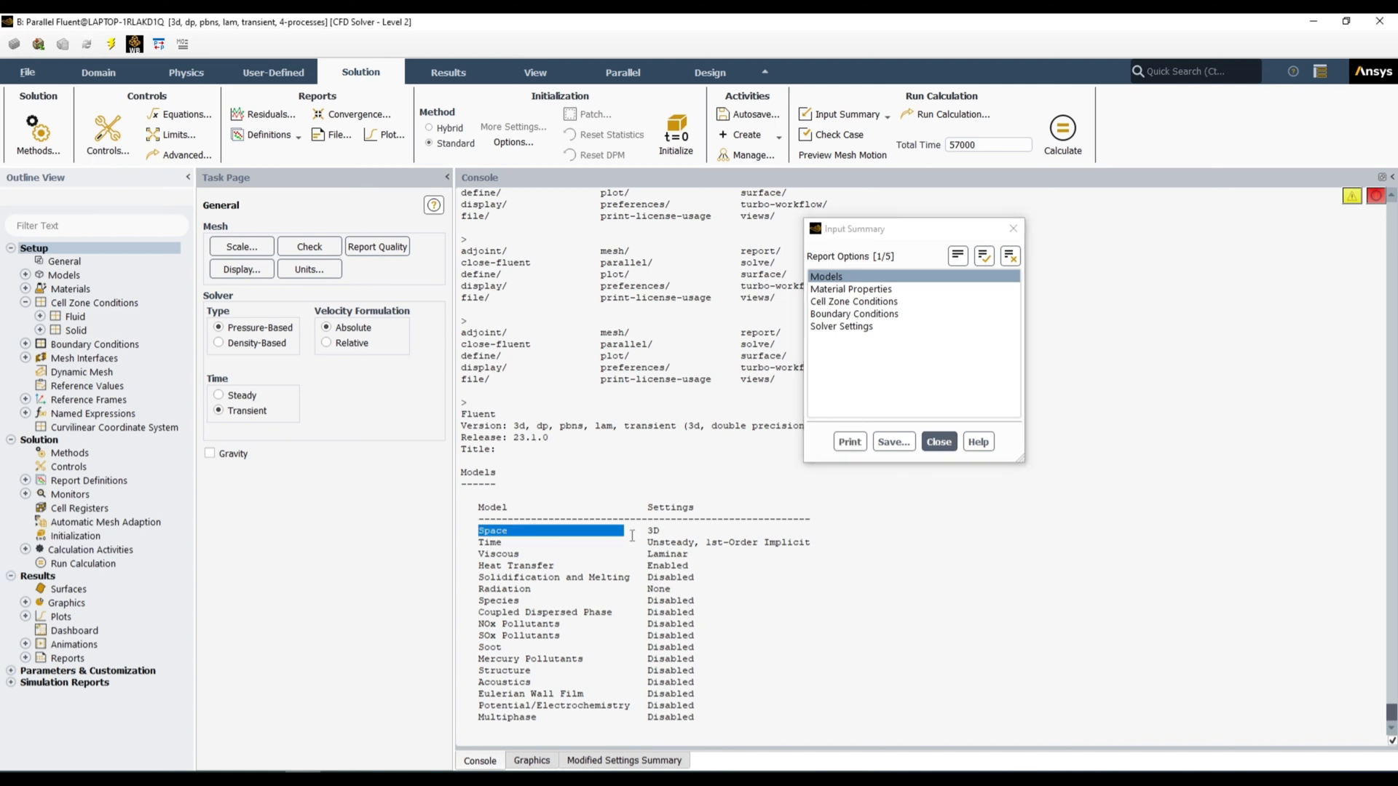
left_click_drag(480, 544, 775, 549)
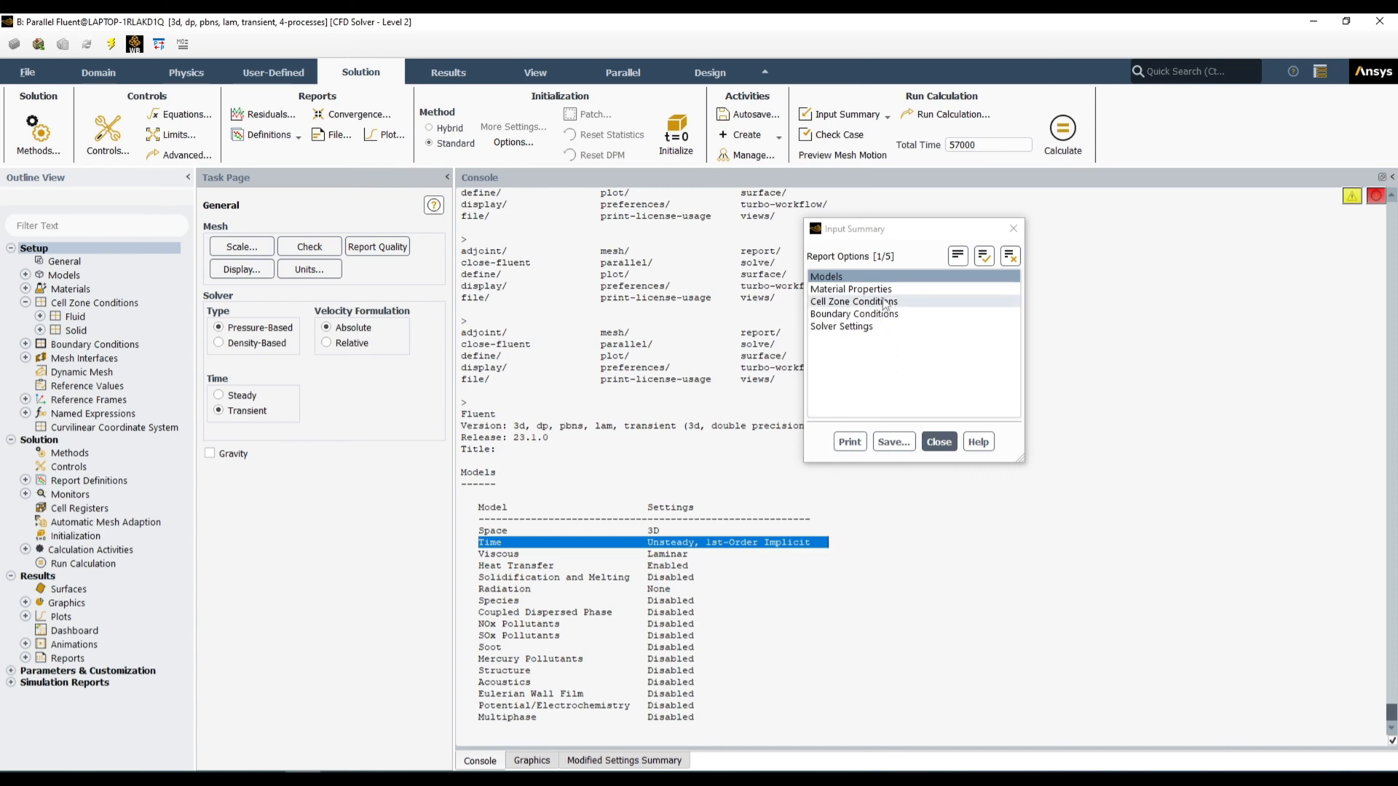
Print the input summary with all five report options and review it from the solver settings back through the wall and inlet conditions.
left_click(987, 273)
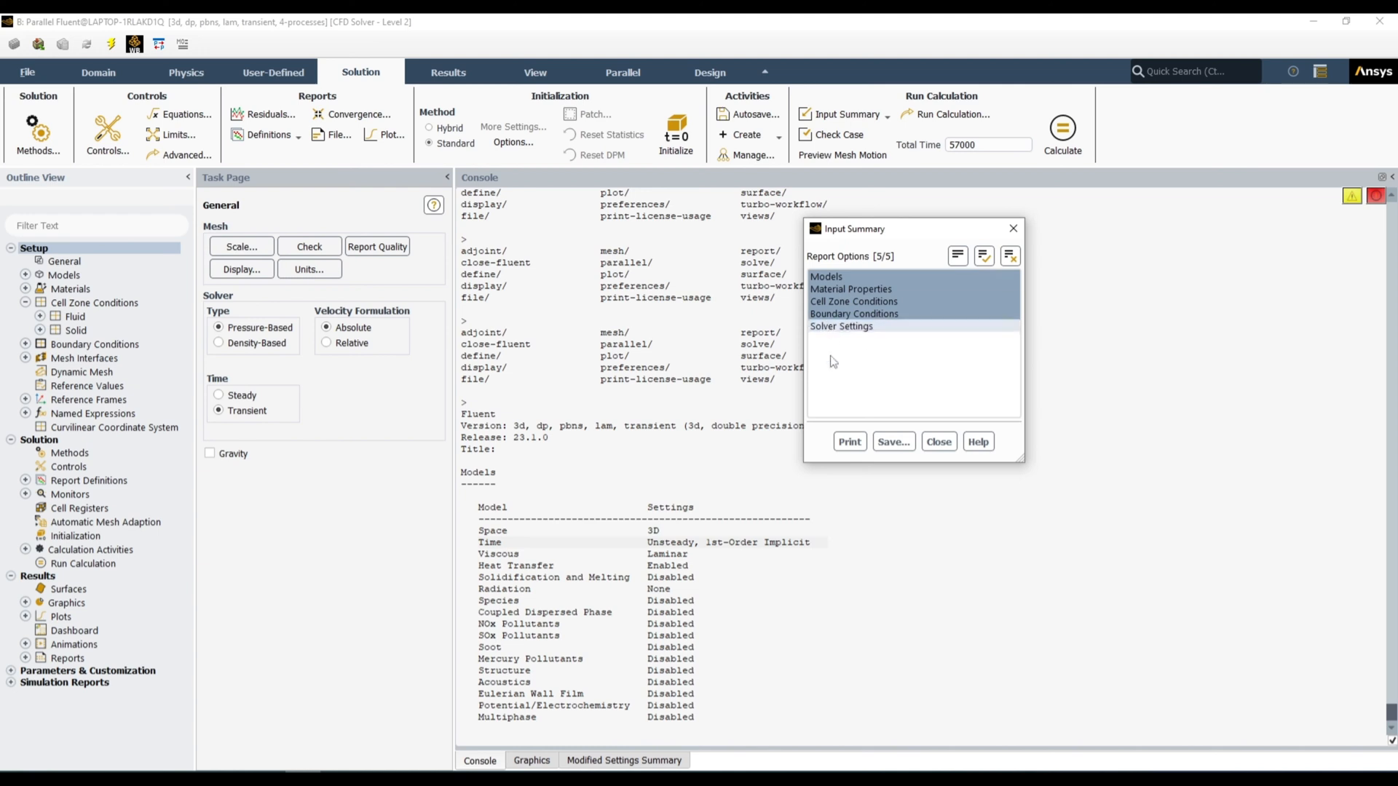
left_click(850, 443)
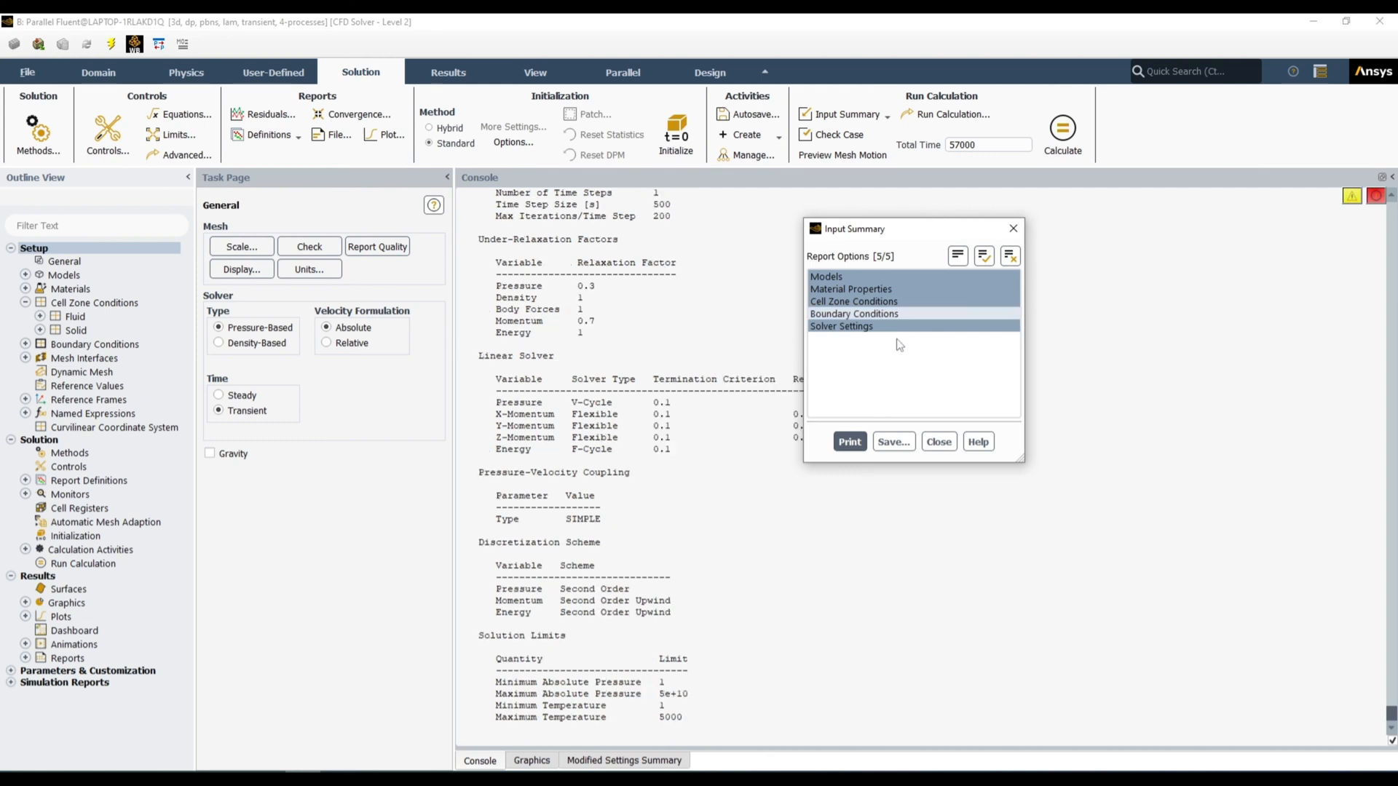
scroll(659, 586, "up", 15)
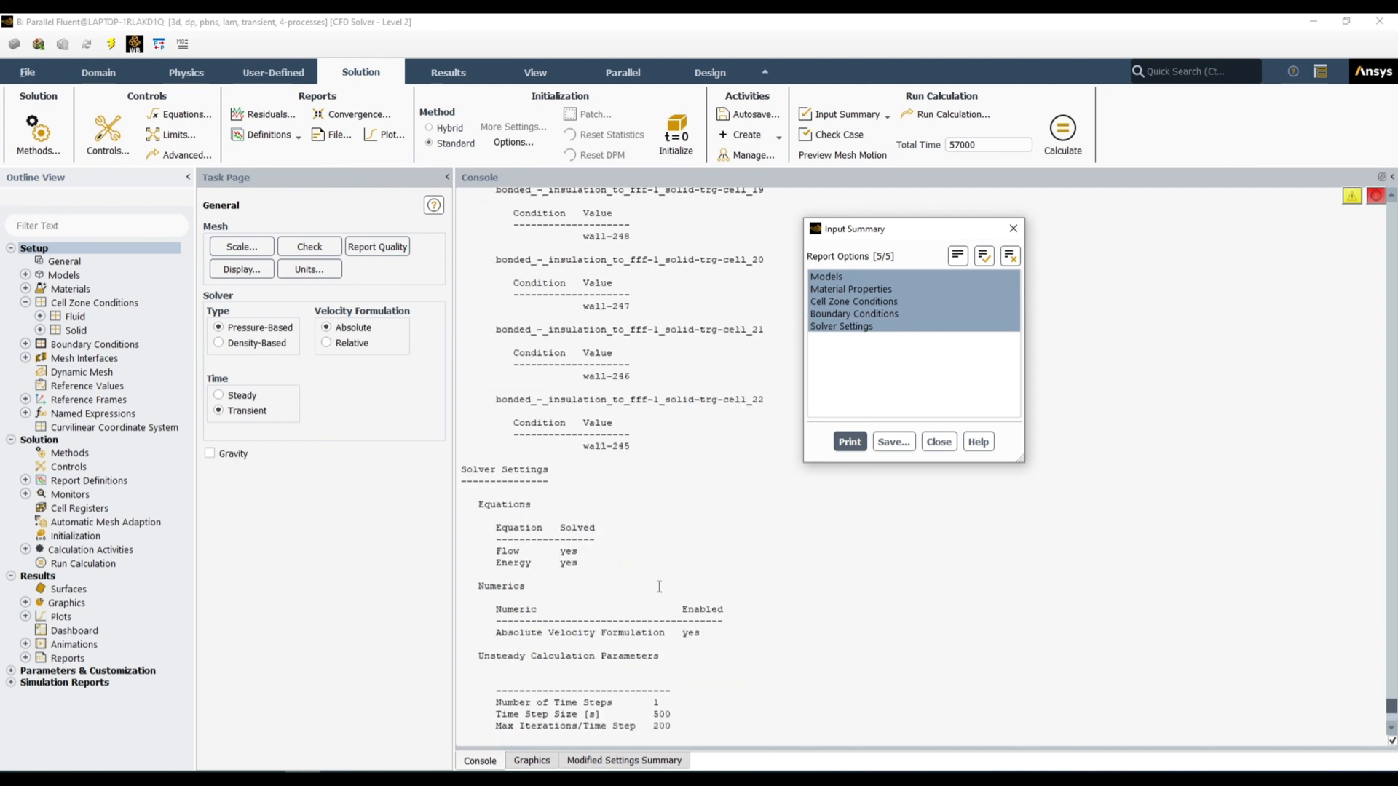
scroll(659, 586, "up", 20)
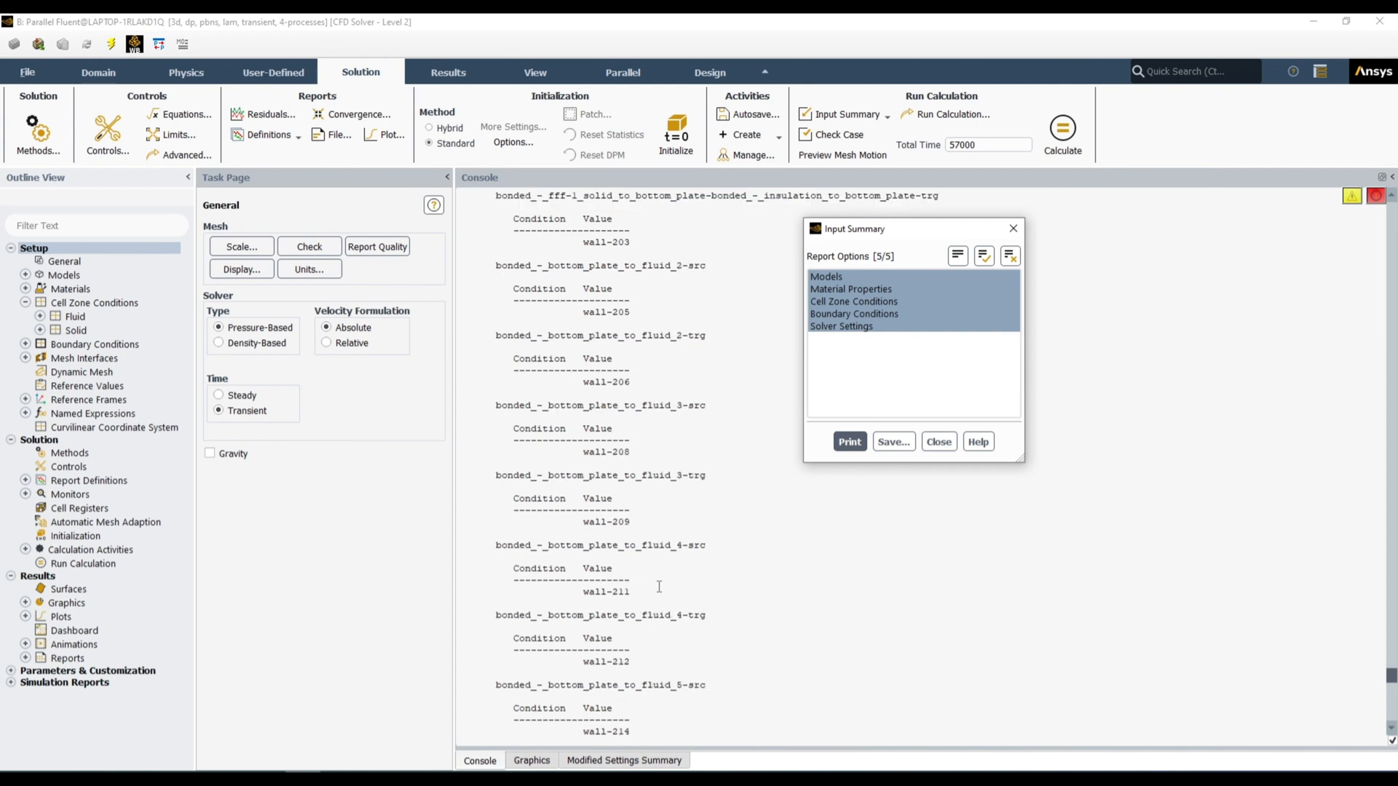
scroll(659, 586, "up", 20)
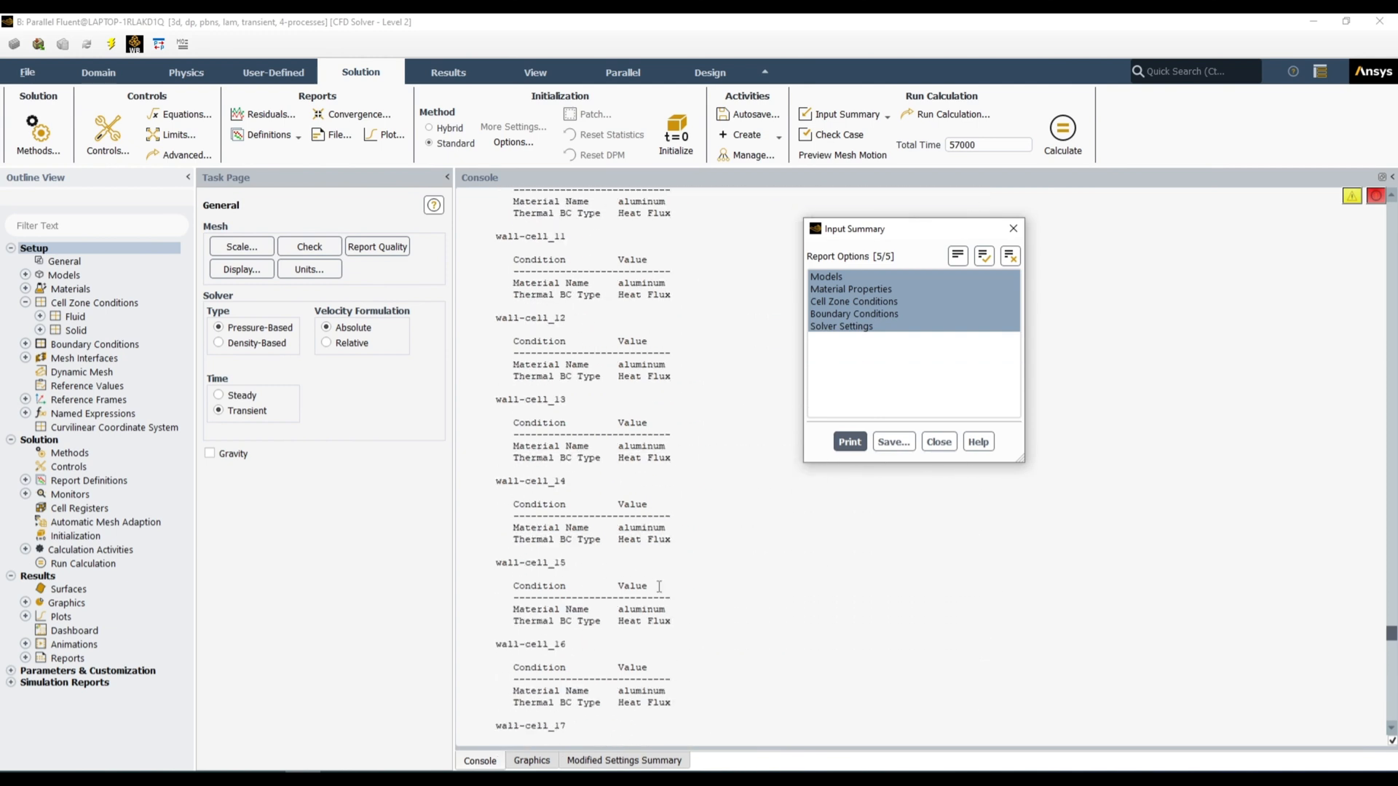
scroll(659, 586, "up", 20)
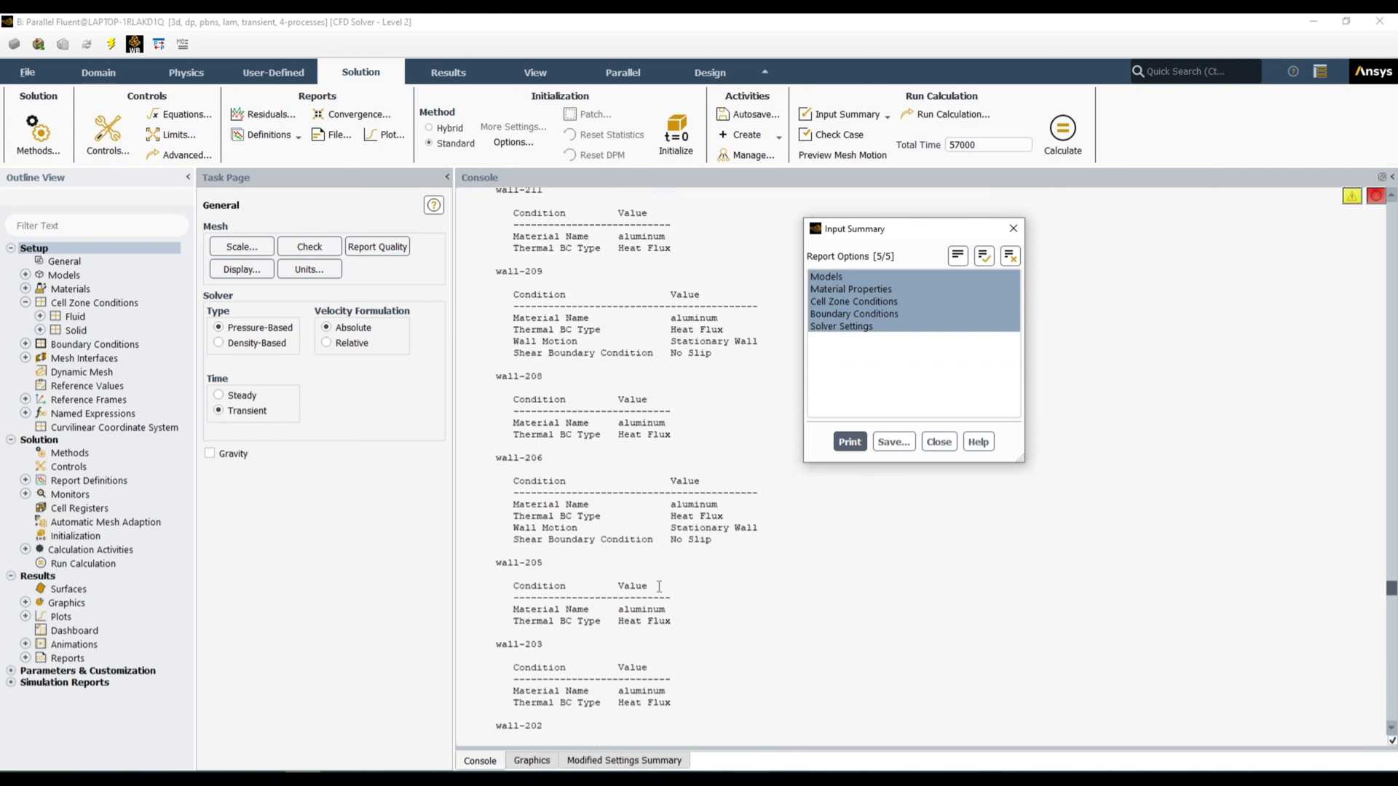
scroll(659, 586, "up", 20)
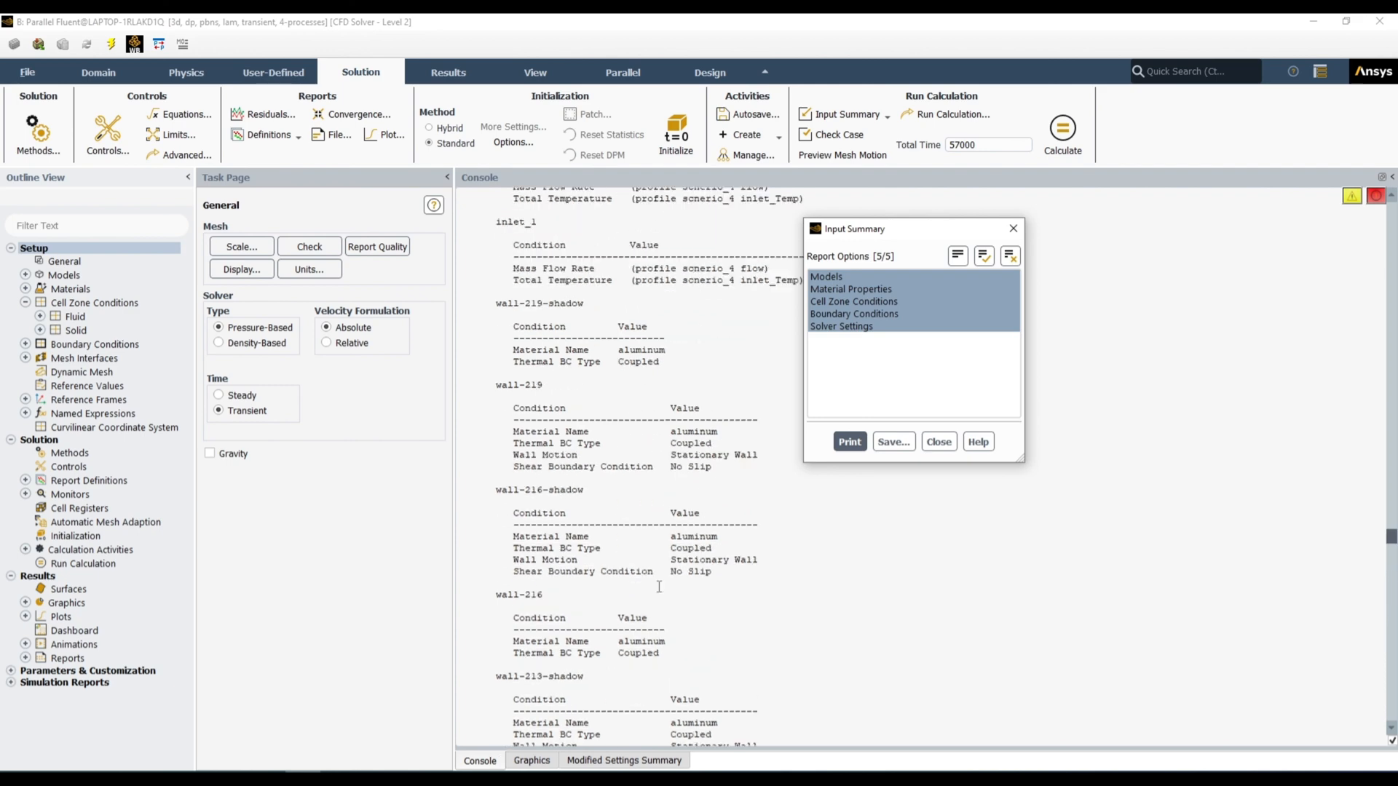
scroll(652, 535, "down", 12)
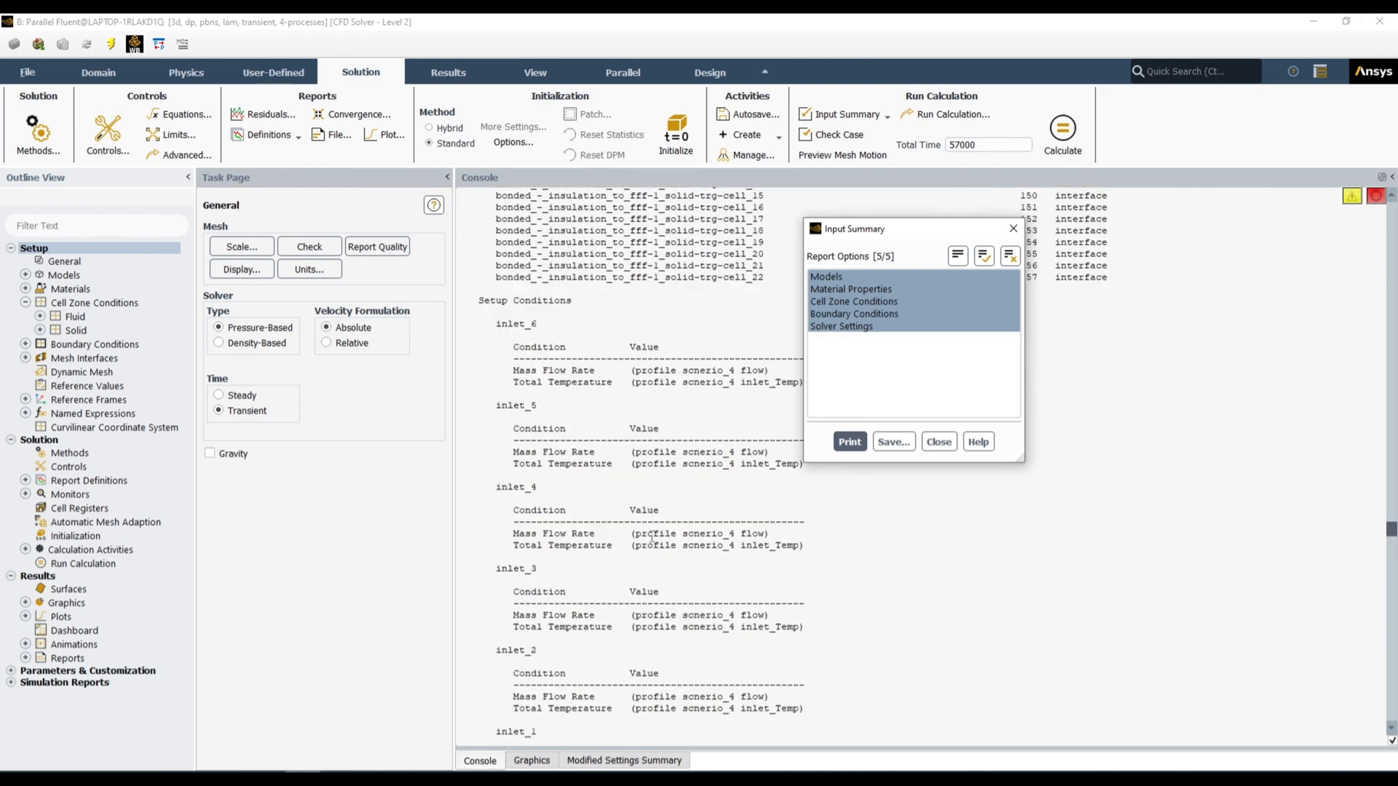
scroll(652, 537, "up", 15)
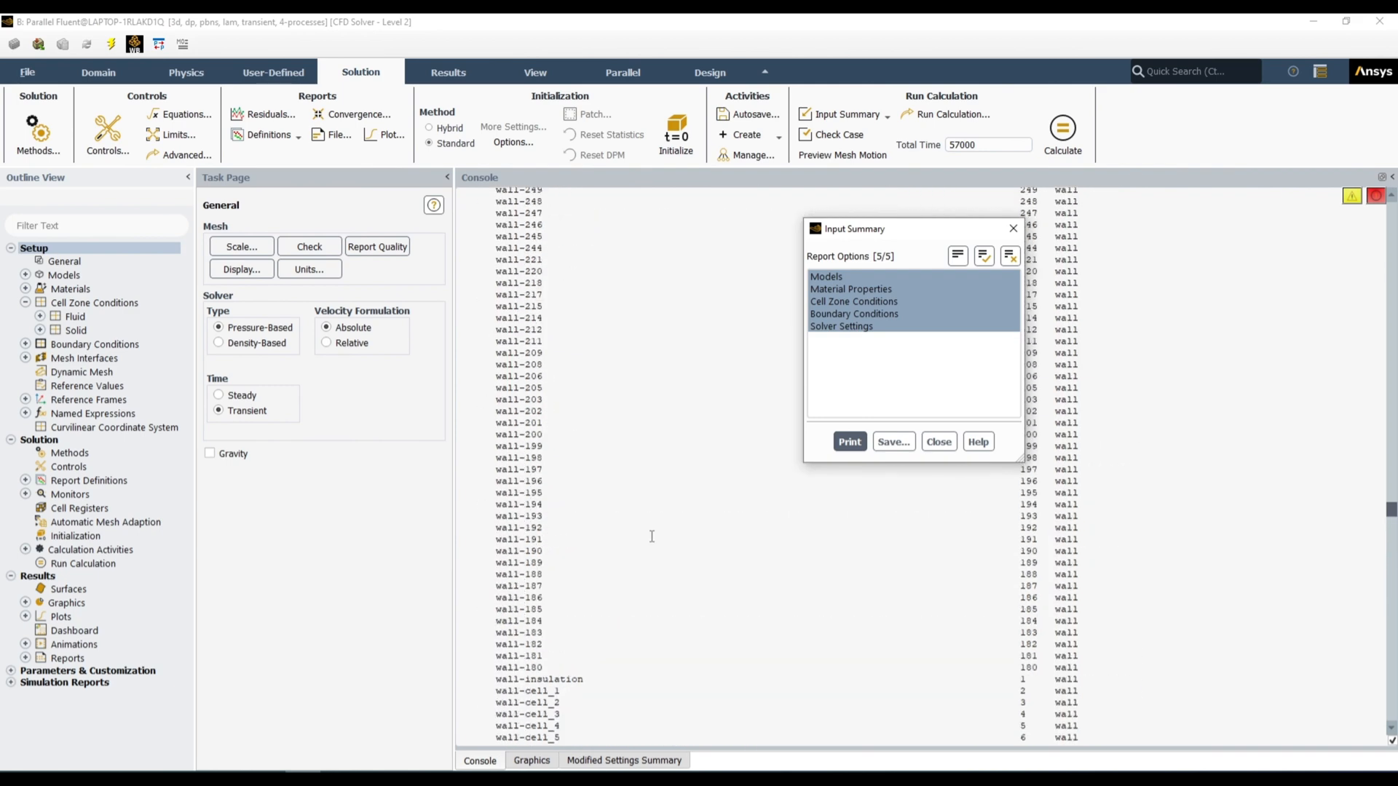
Go back to the start of the full input summary in the console and highlight the Models table to examine it.
scroll(652, 536, "up", 15)
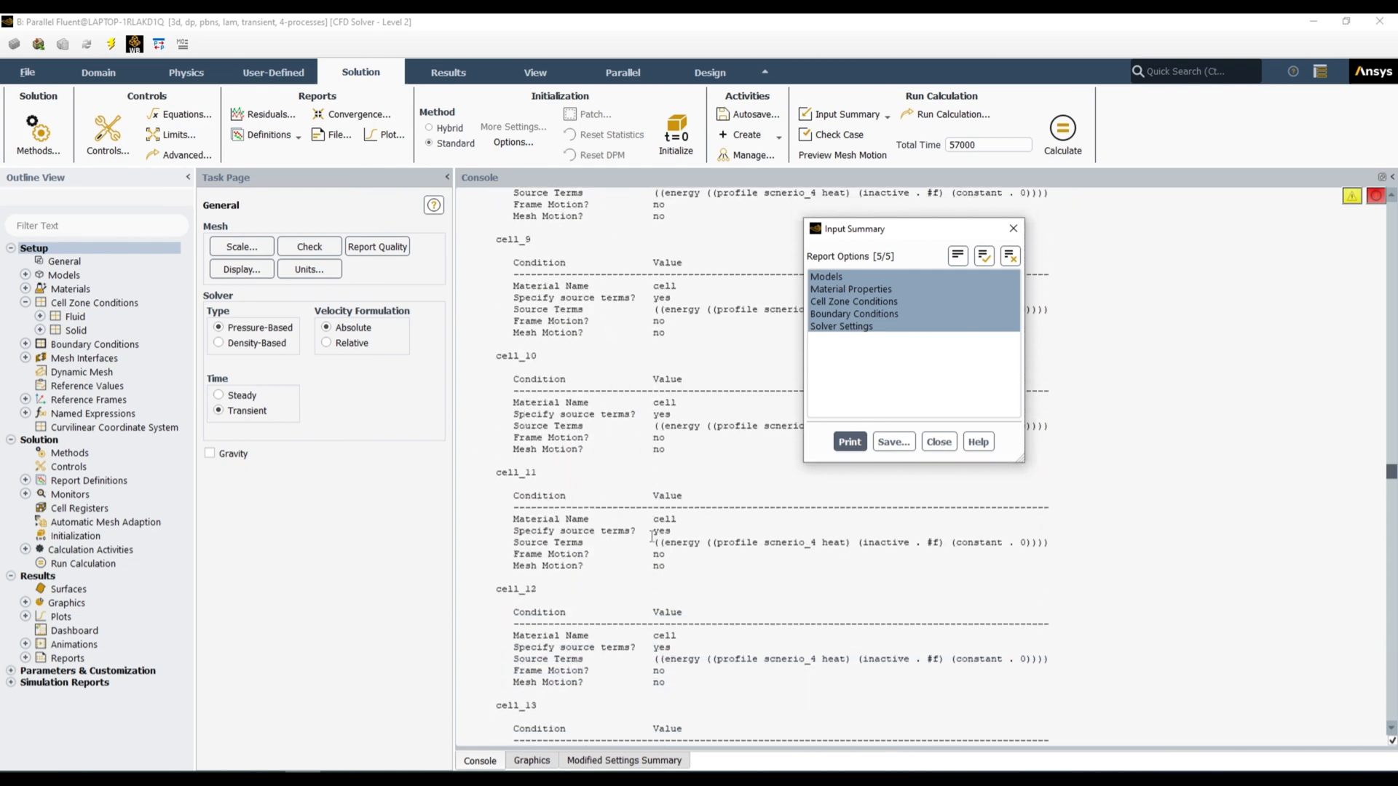
scroll(652, 536, "up", 15)
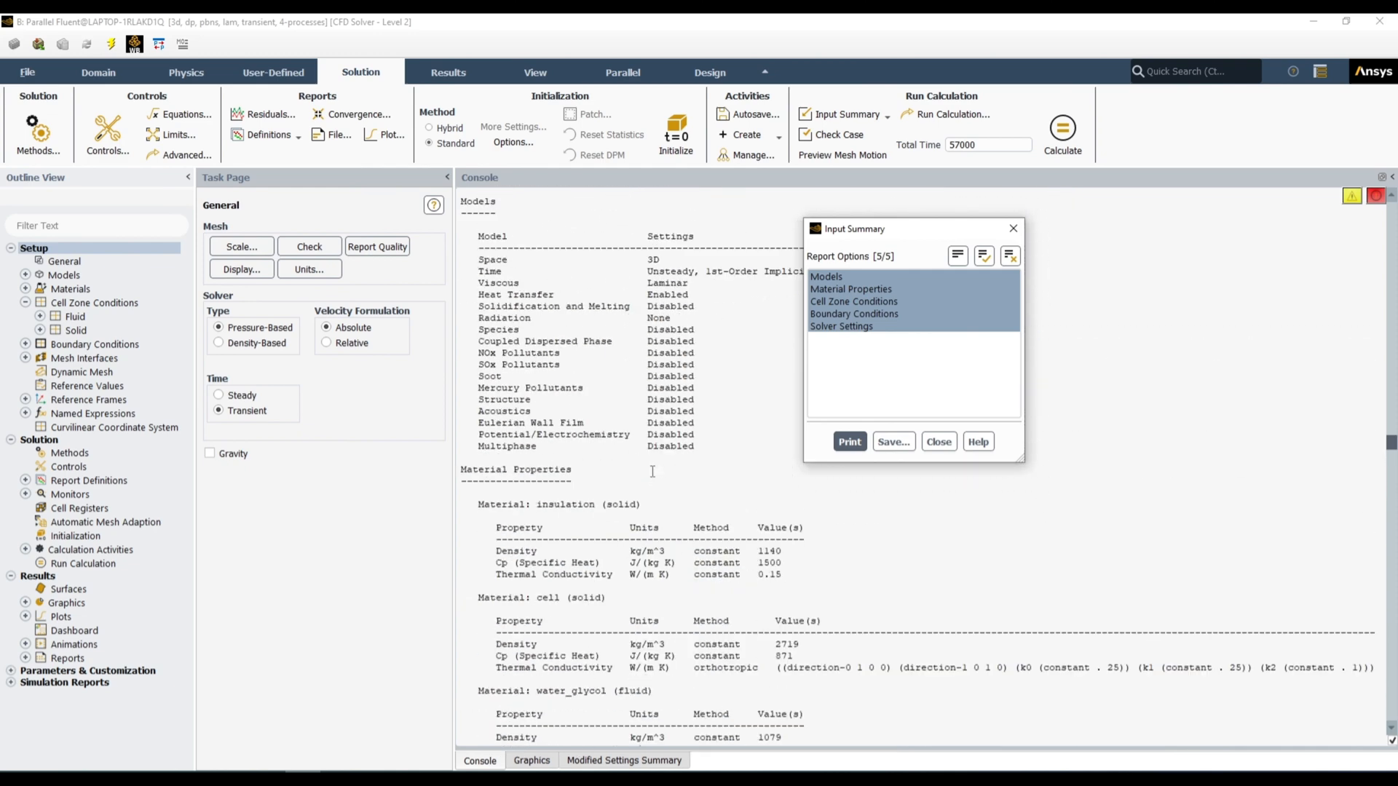
scroll(652, 472, "down", 6)
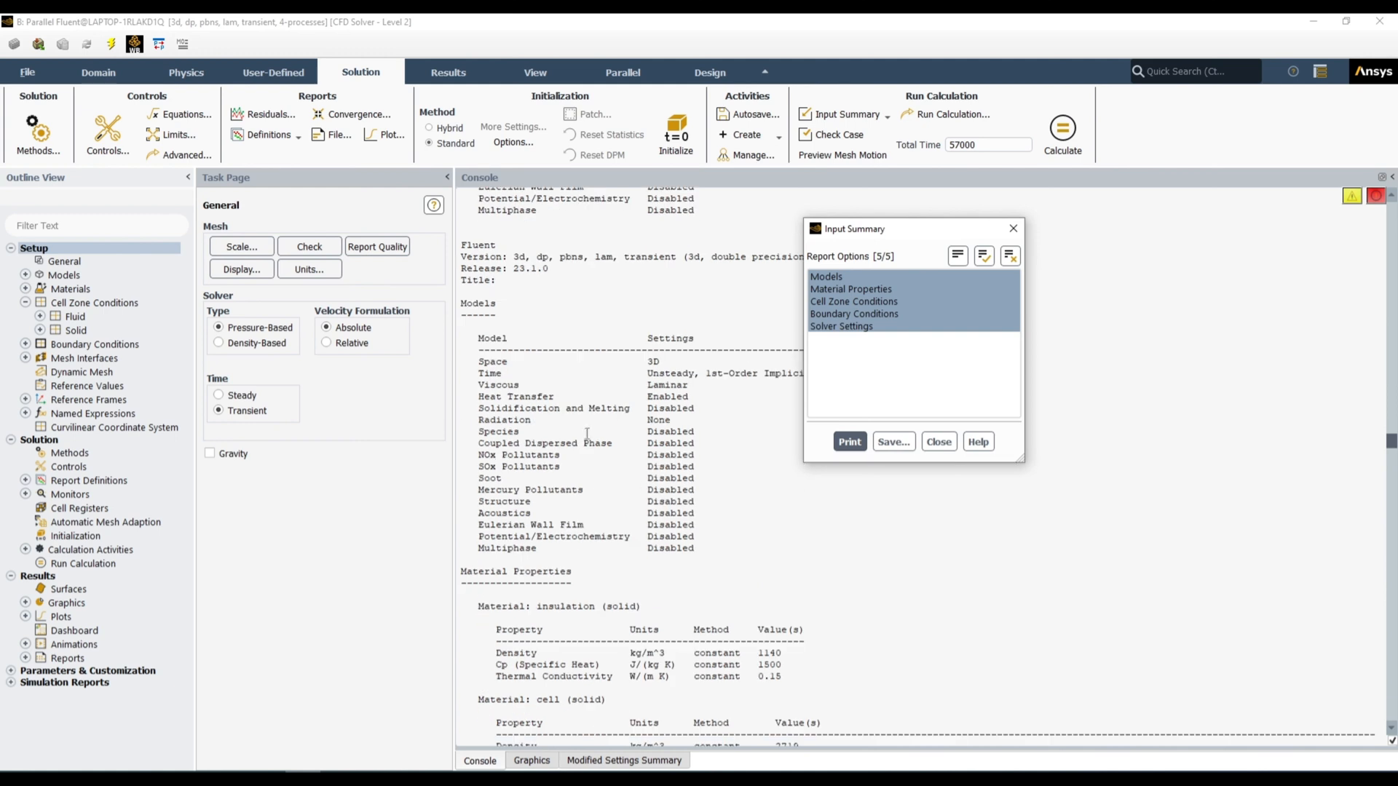
left_click_drag(701, 548, 485, 339)
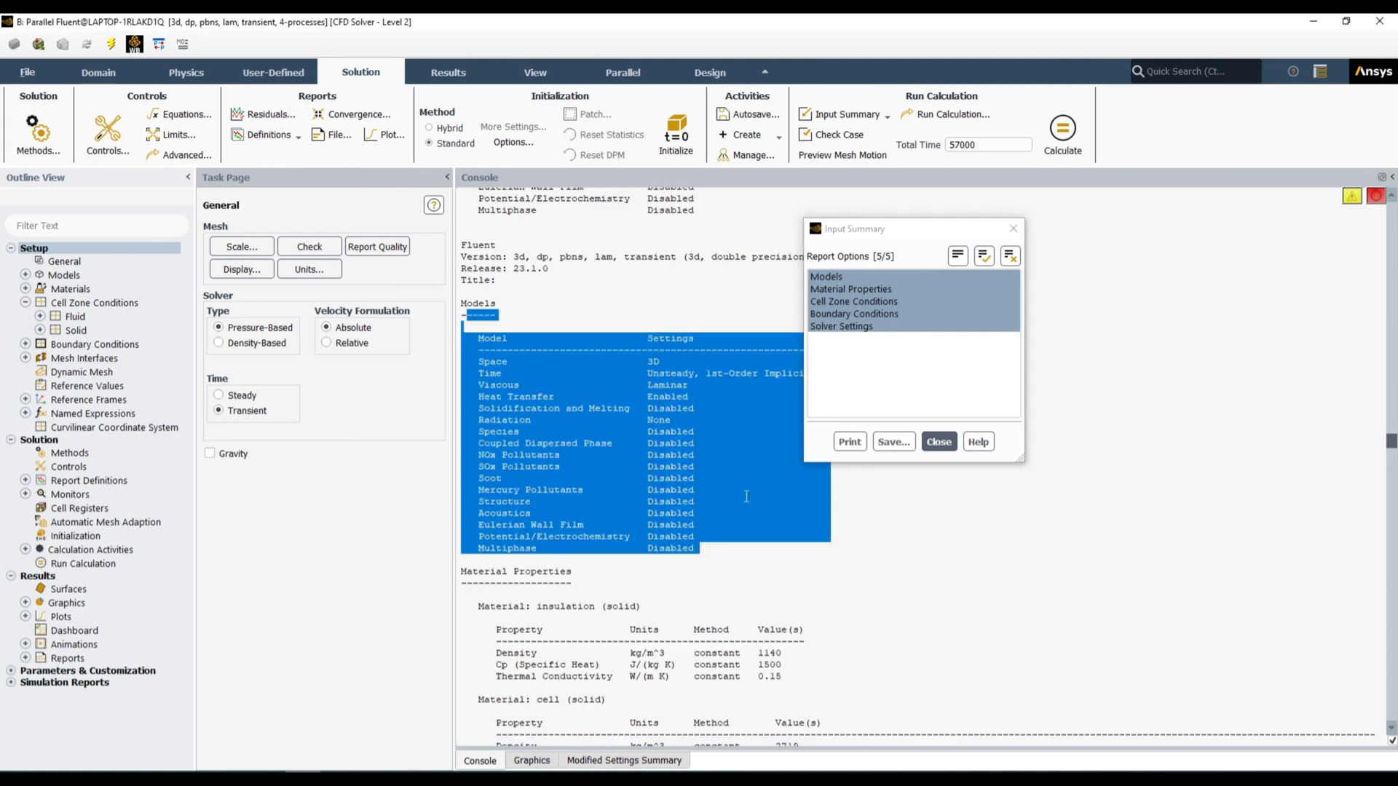
Move the Input Summary dialog clear of the report and examine the insulation material's properties.
scroll(661, 498, "down", 6)
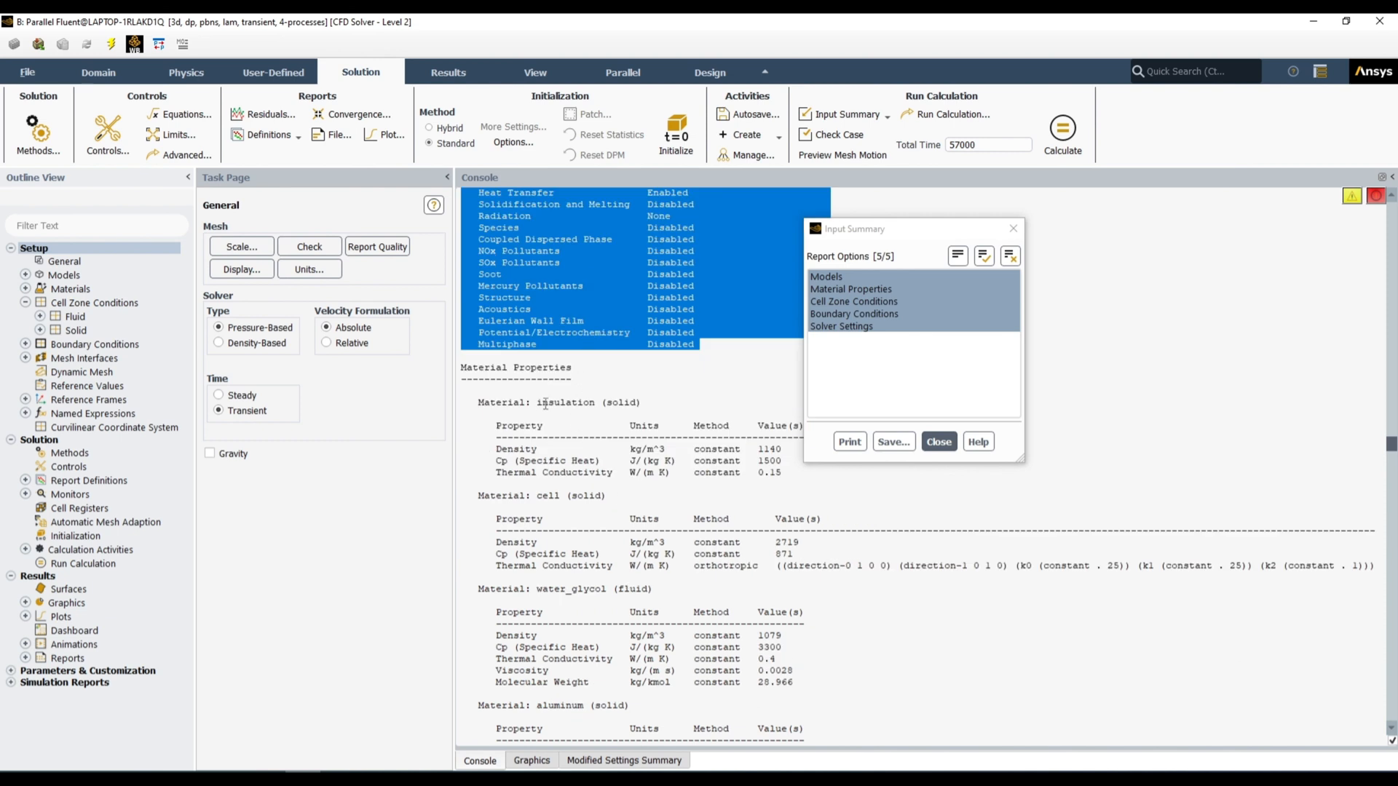
left_click_drag(924, 231, 273, 380)
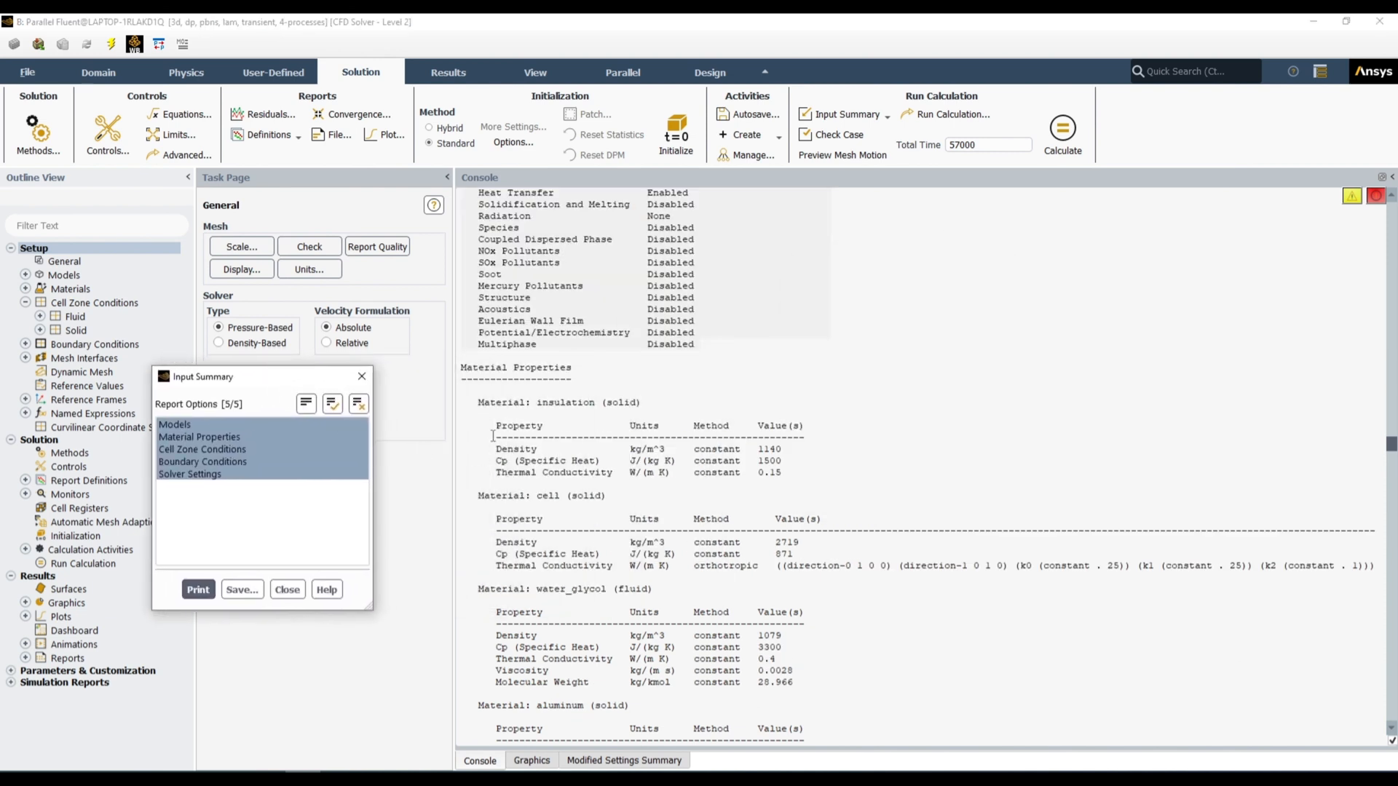
left_click_drag(492, 436, 719, 461)
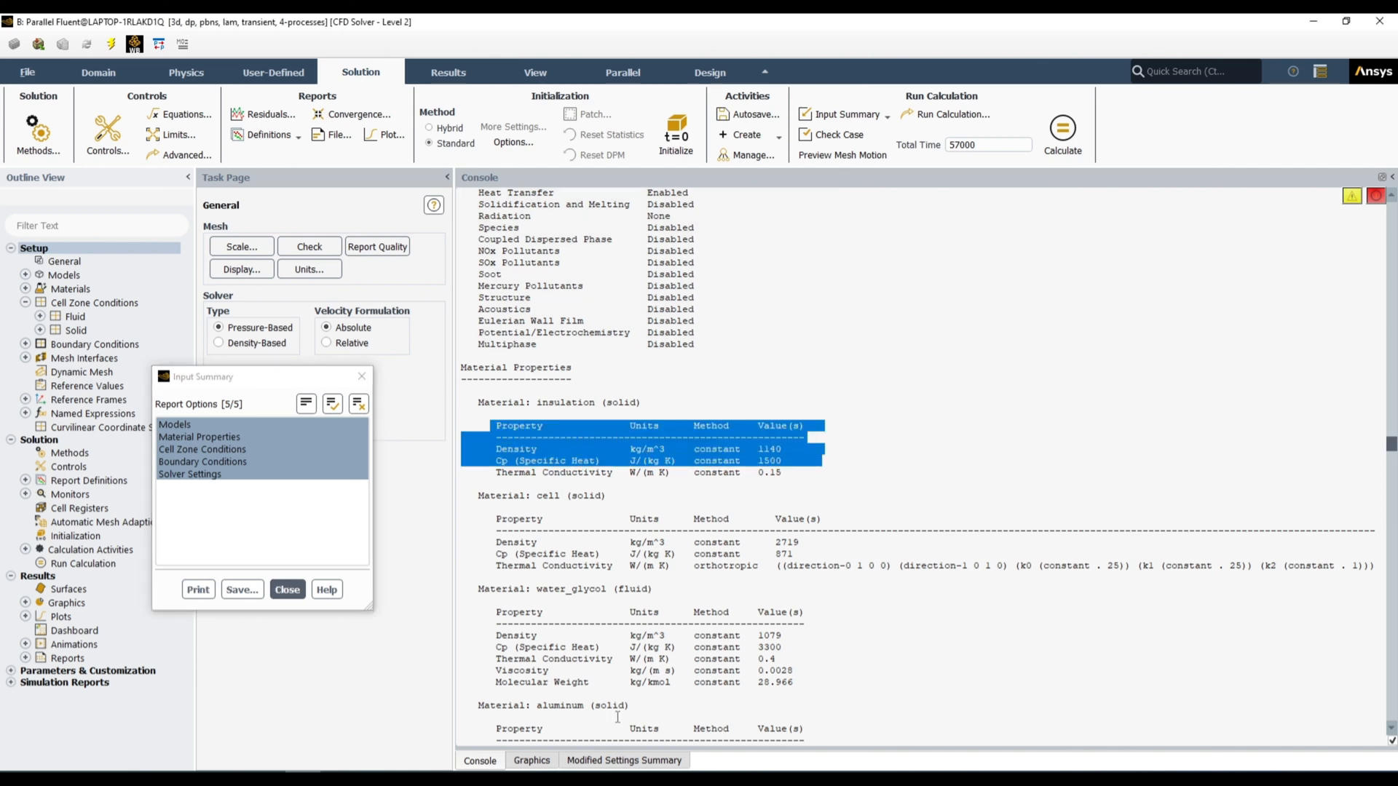
Check the modified settings list from its beginning, covering the models and the solid cell zone conditions.
left_click(644, 760)
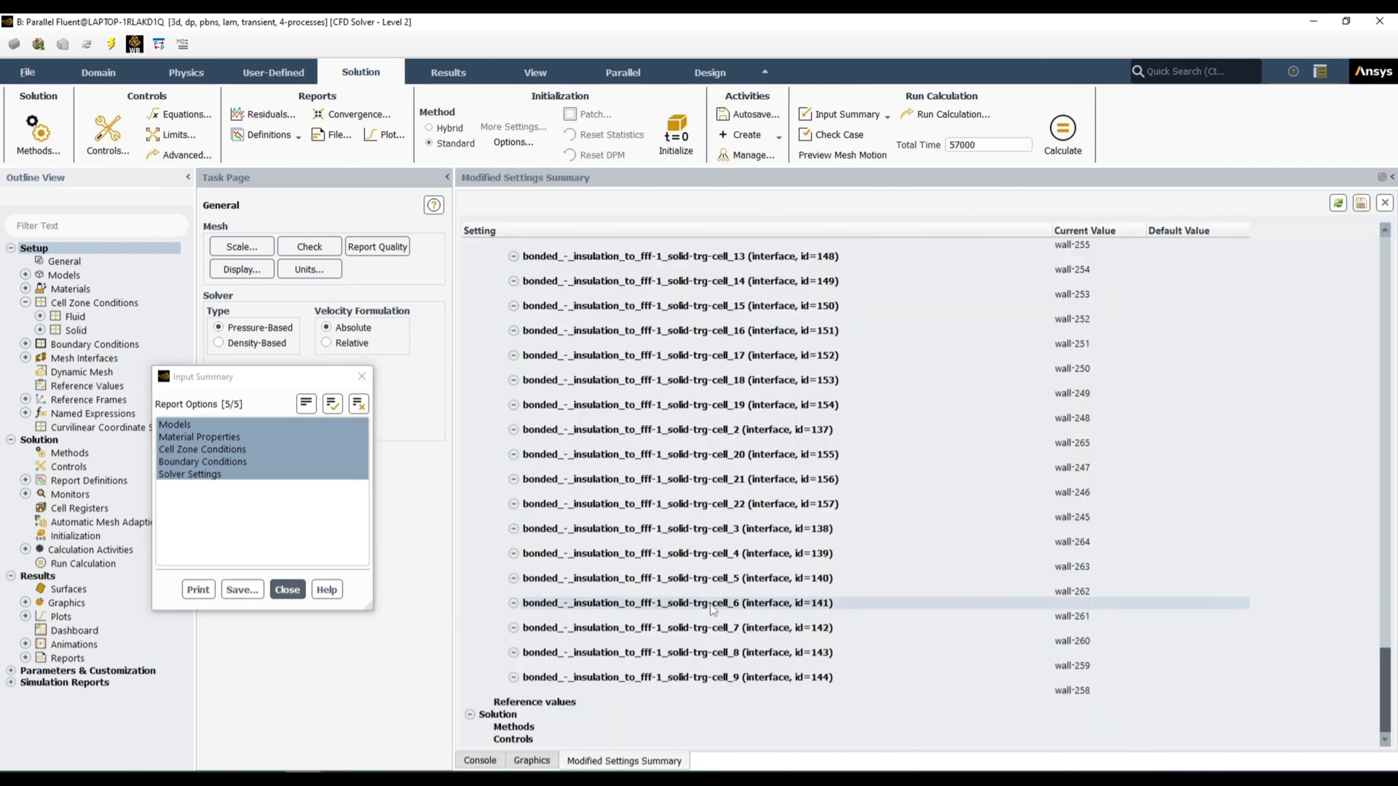
scroll(723, 575, "up", 20)
scroll(723, 560, "up", 5)
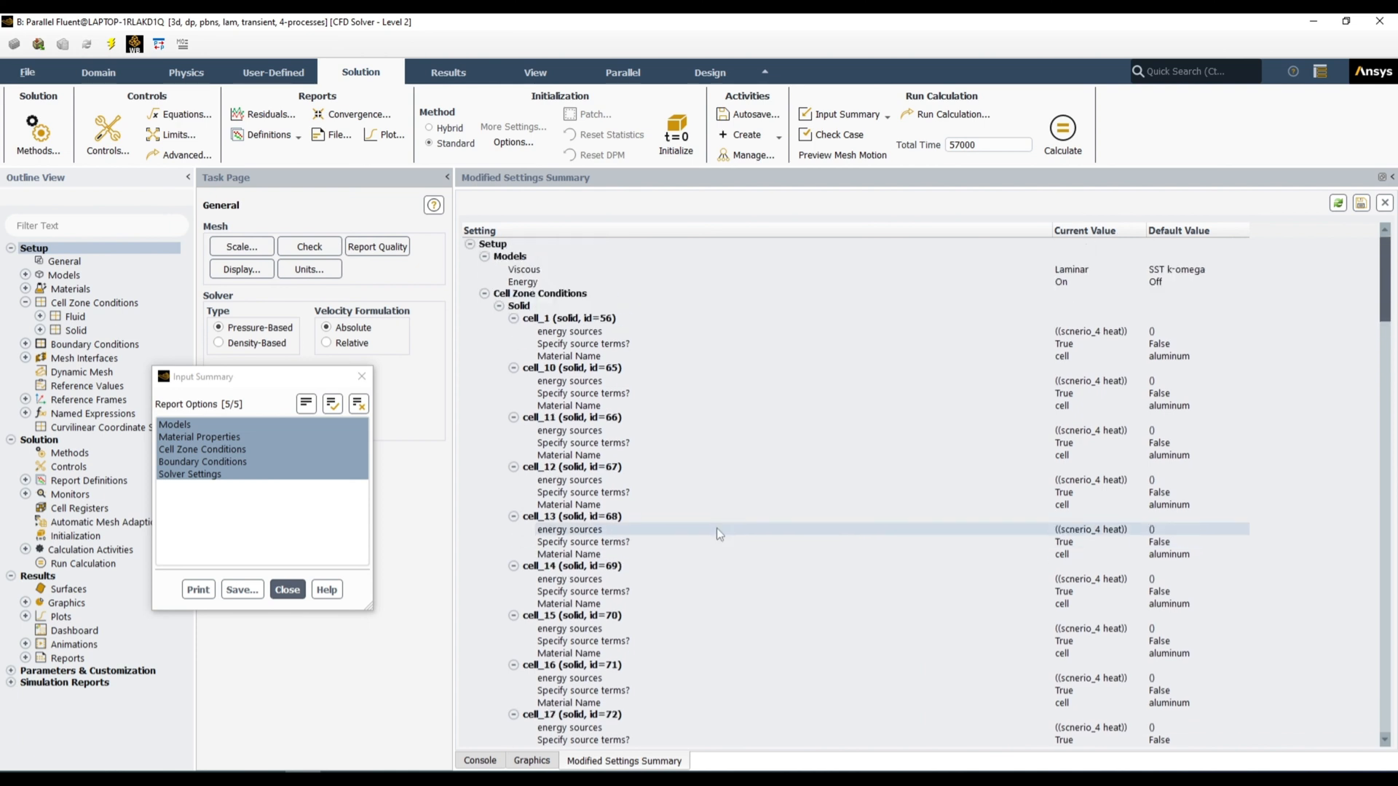
Return to the console report and examine the cell material's specific heat and the method and values of its thermal conductivity.
left_click(481, 761)
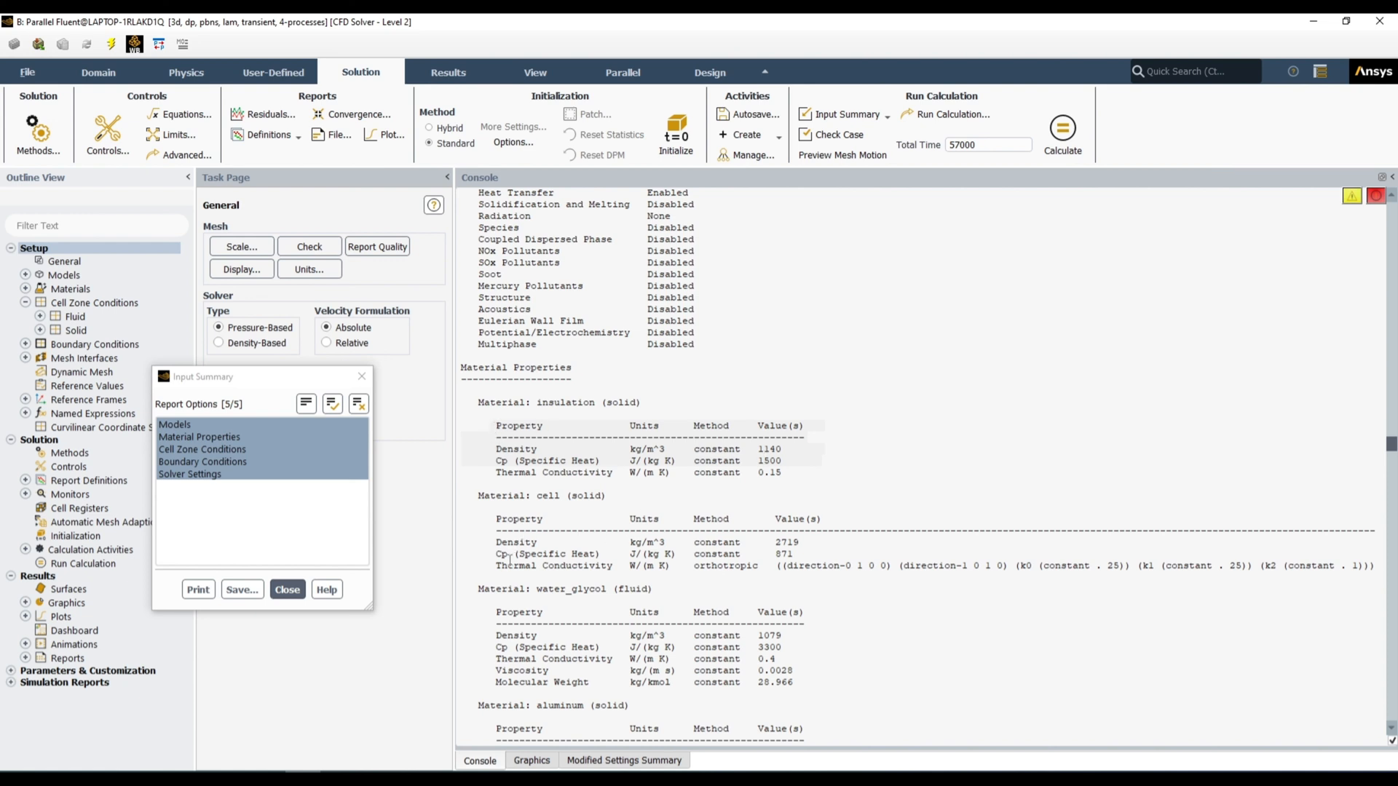
left_click_drag(466, 486, 684, 580)
left_click(695, 595)
left_click_drag(514, 570, 594, 567)
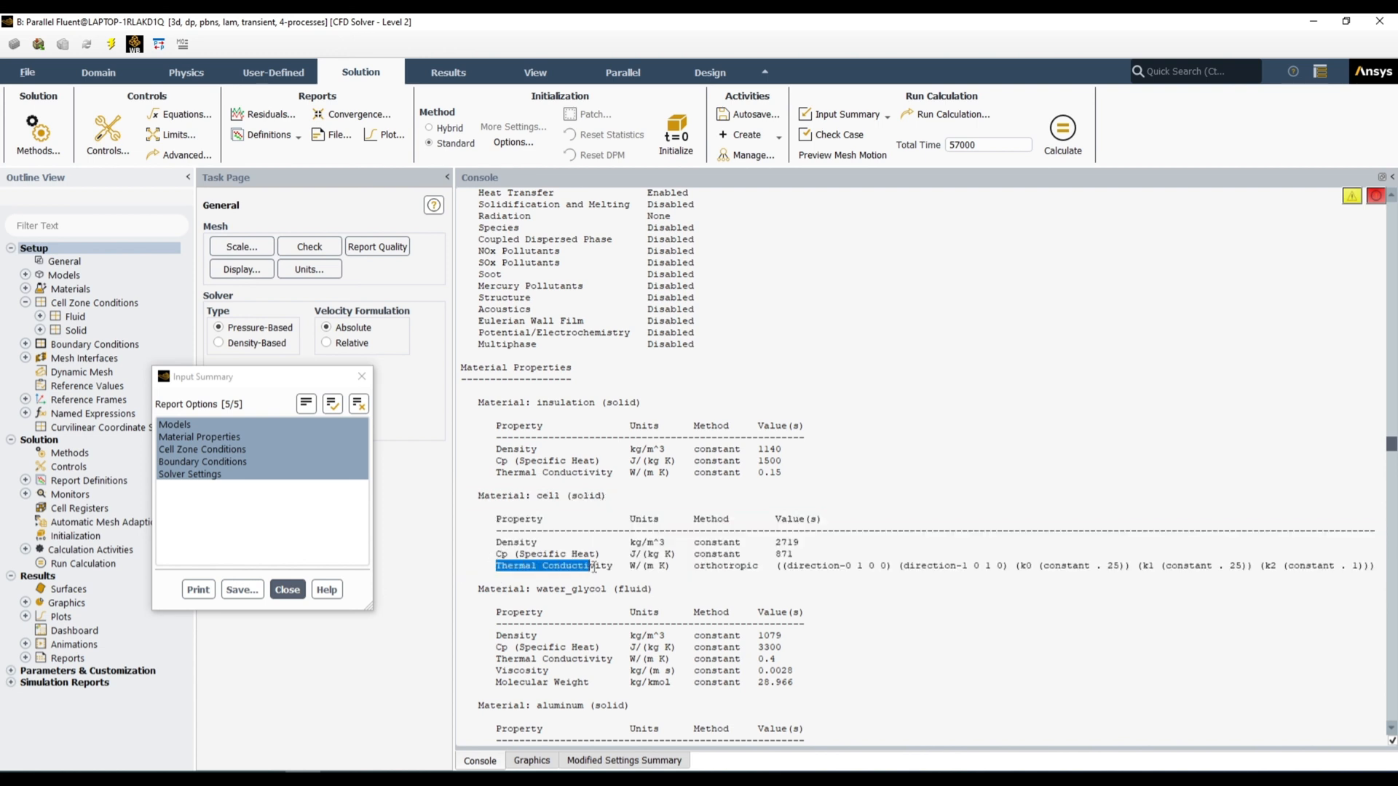
left_click_drag(688, 571, 771, 580)
left_click(789, 580)
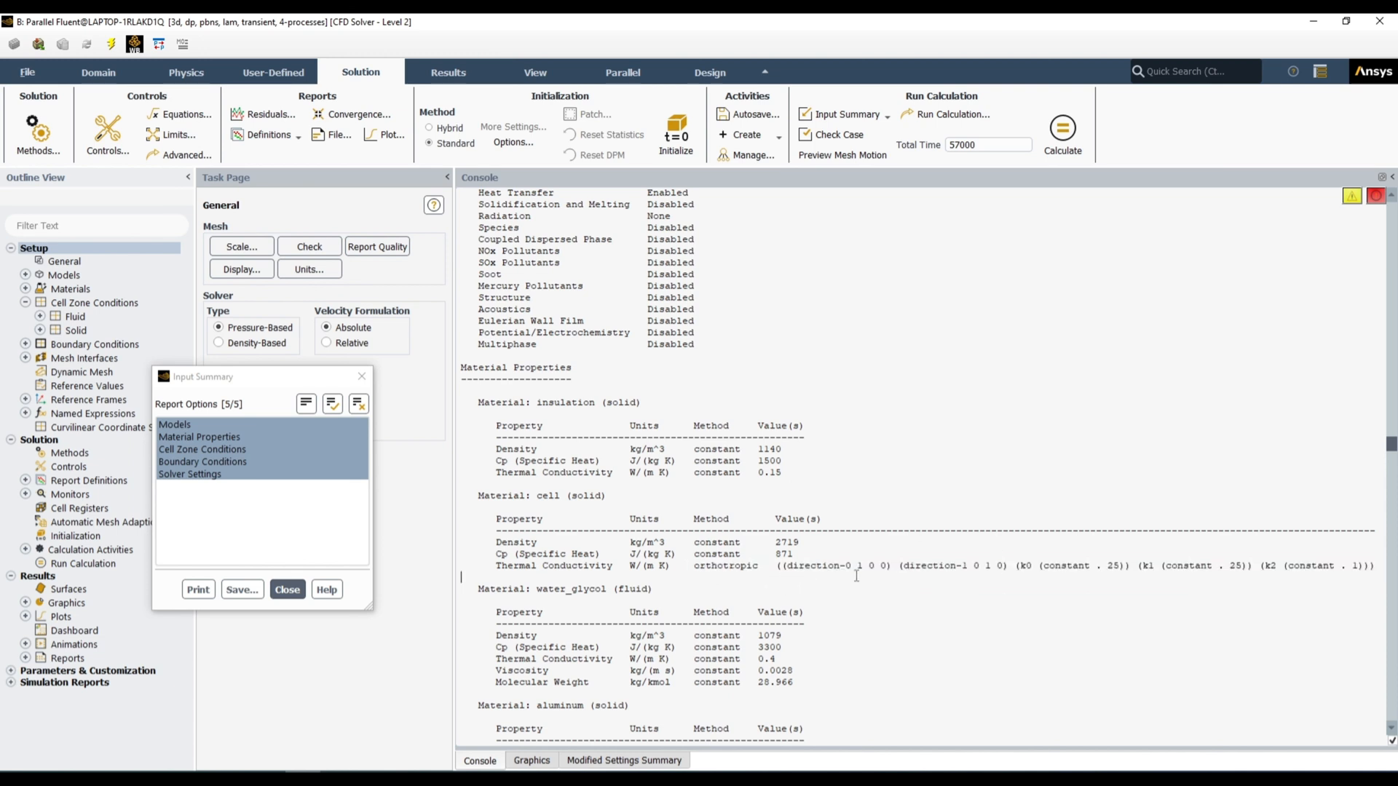
left_click_drag(773, 556, 786, 576)
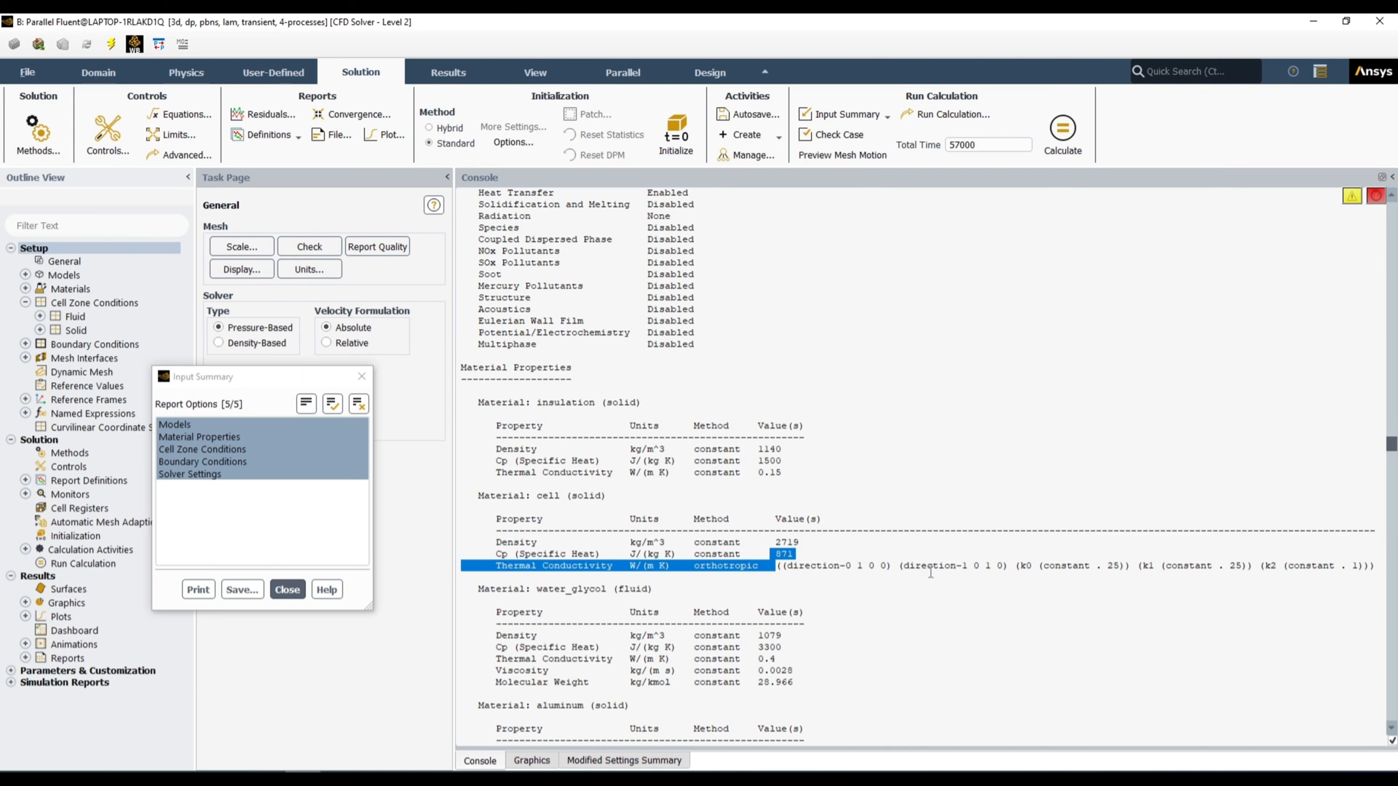
Review the water_glycol and aluminum properties and the cell zone conditions from insulation to fluid_6 in the report.
scroll(930, 572, "down", 3)
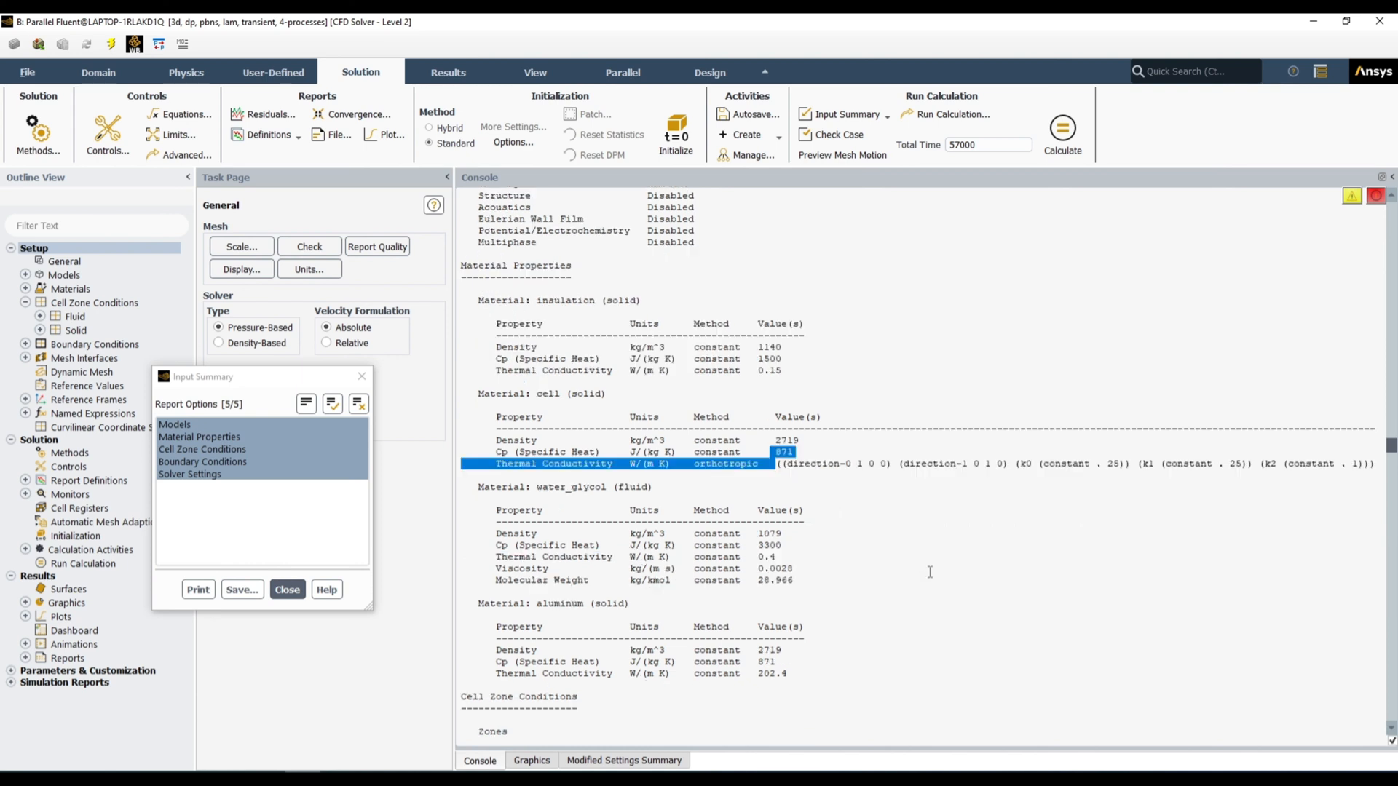
scroll(484, 505, "down", 6)
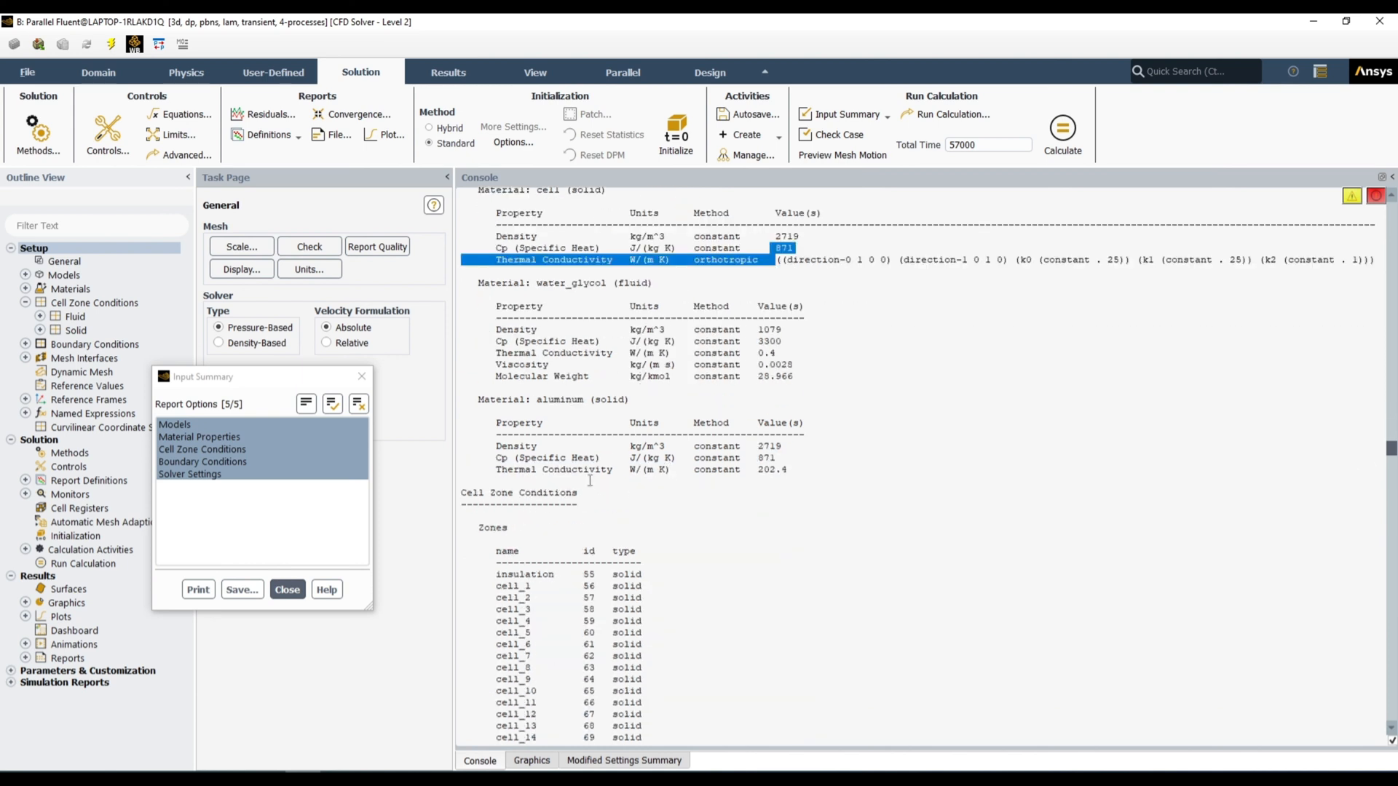
scroll(575, 442, "down", 6)
scroll(660, 460, "down", 8)
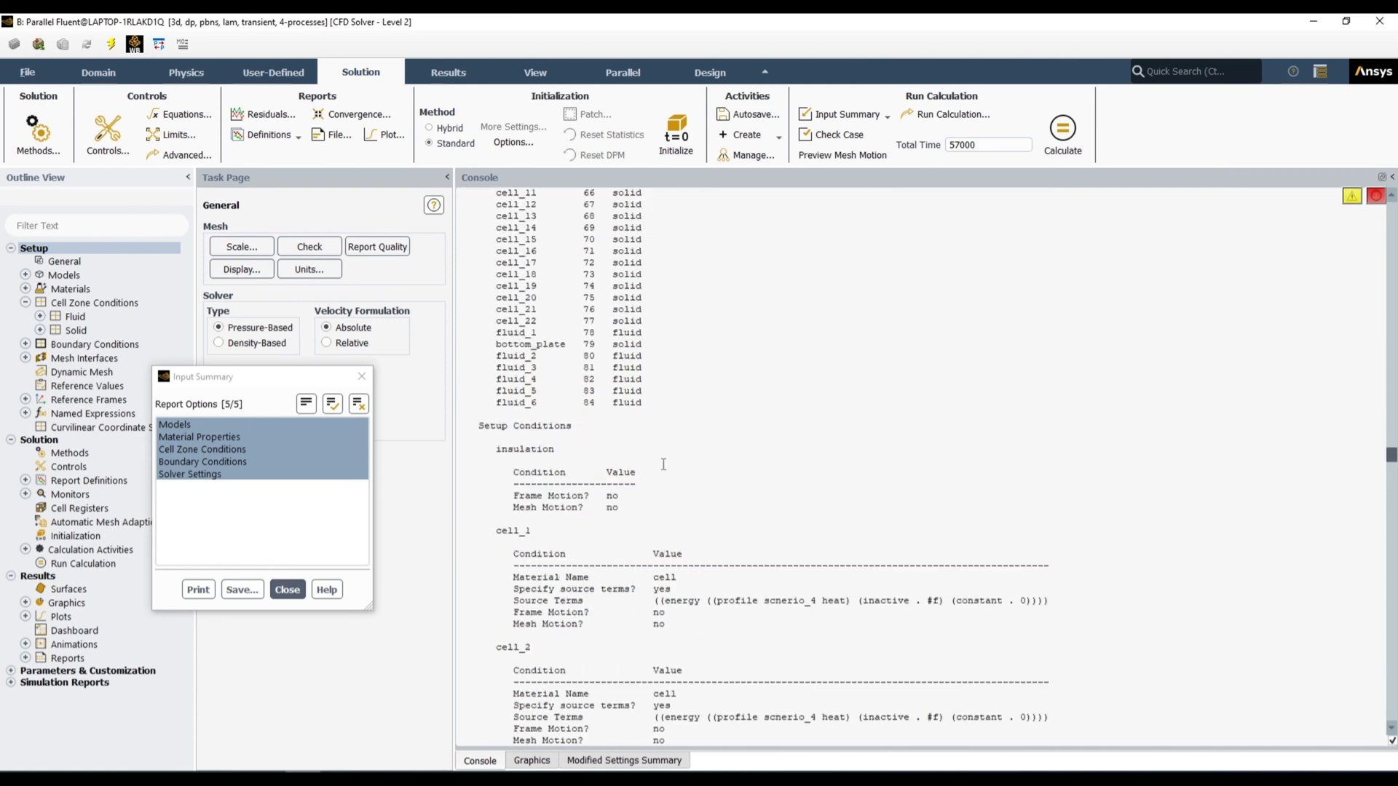
scroll(656, 513, "down", 6)
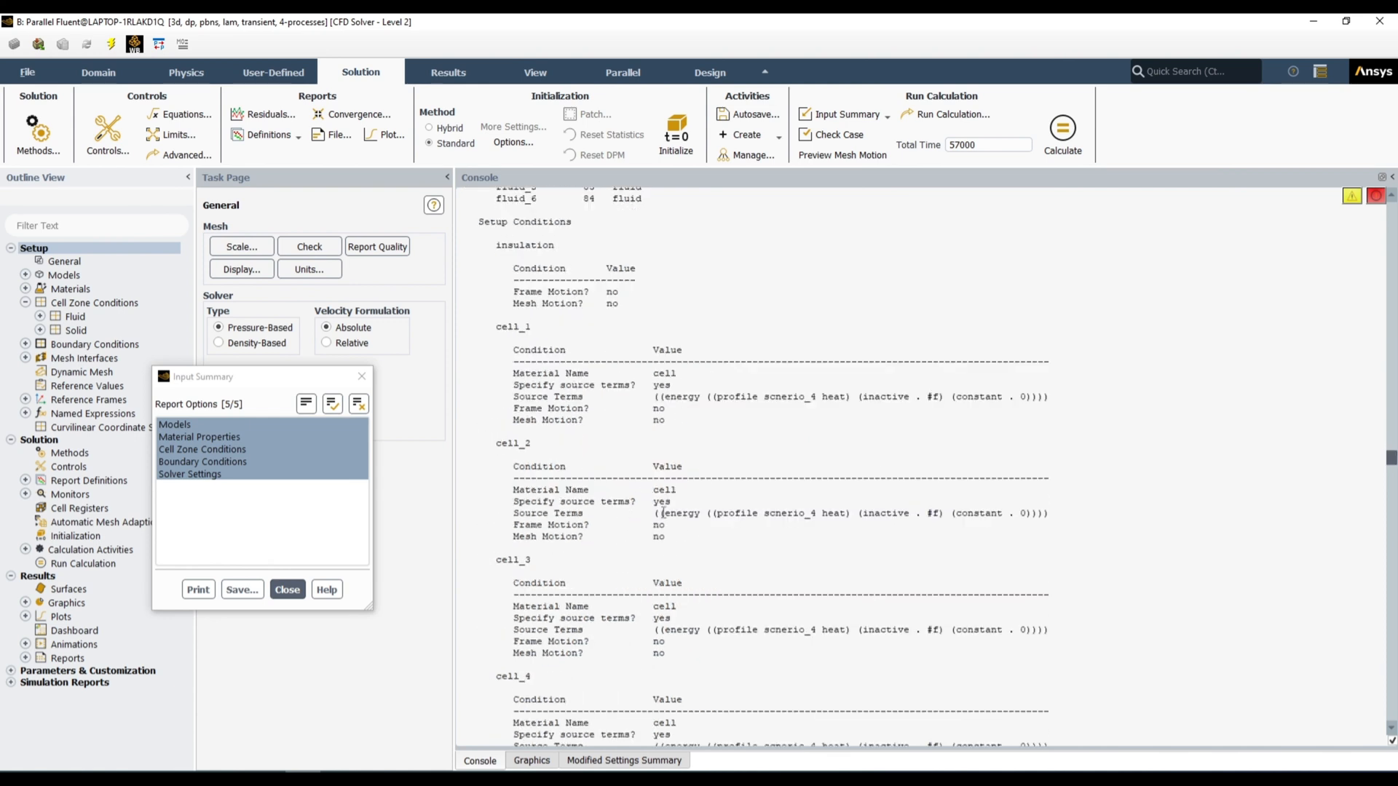
scroll(663, 513, "down", 15)
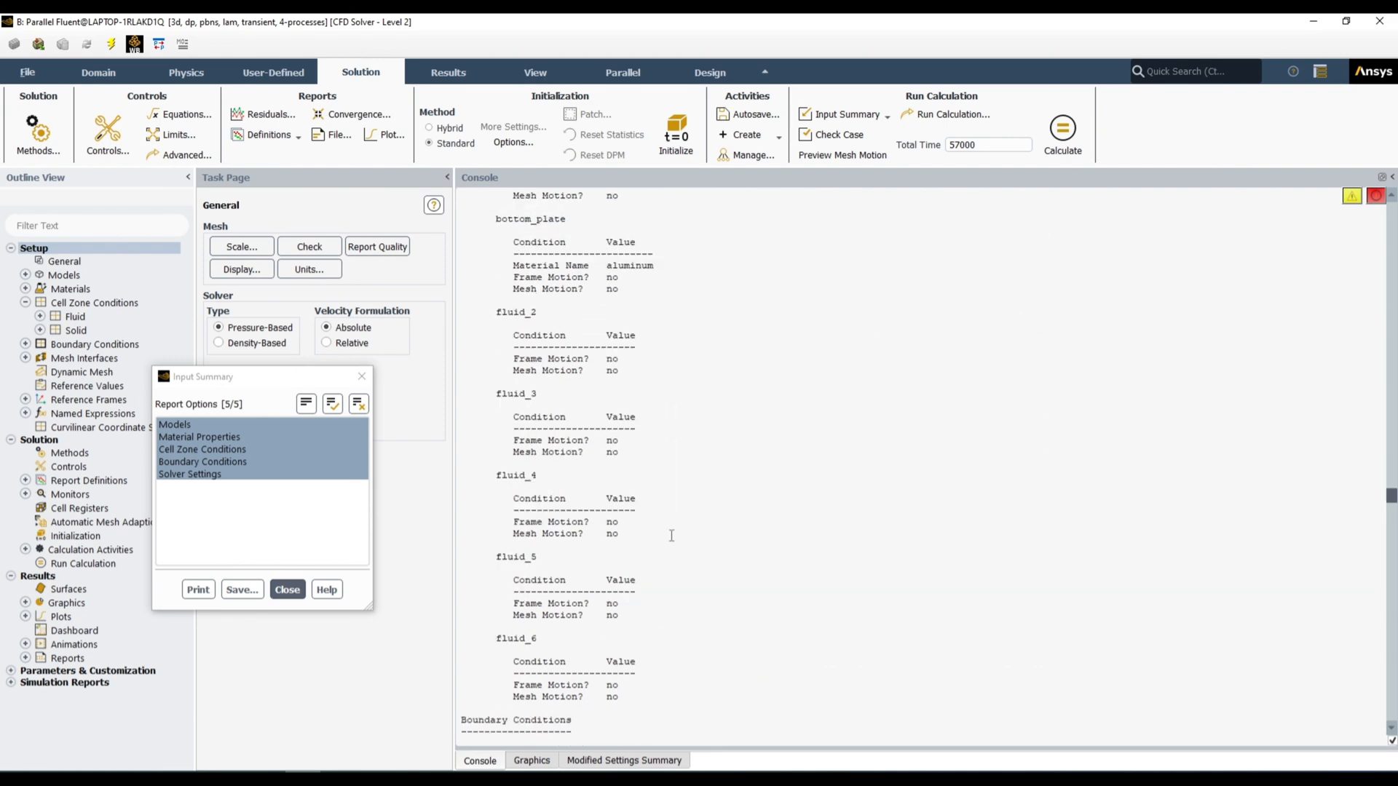
Review the report's boundary conditions for the walls, bottom plate and outlets.
scroll(671, 535, "down", 20)
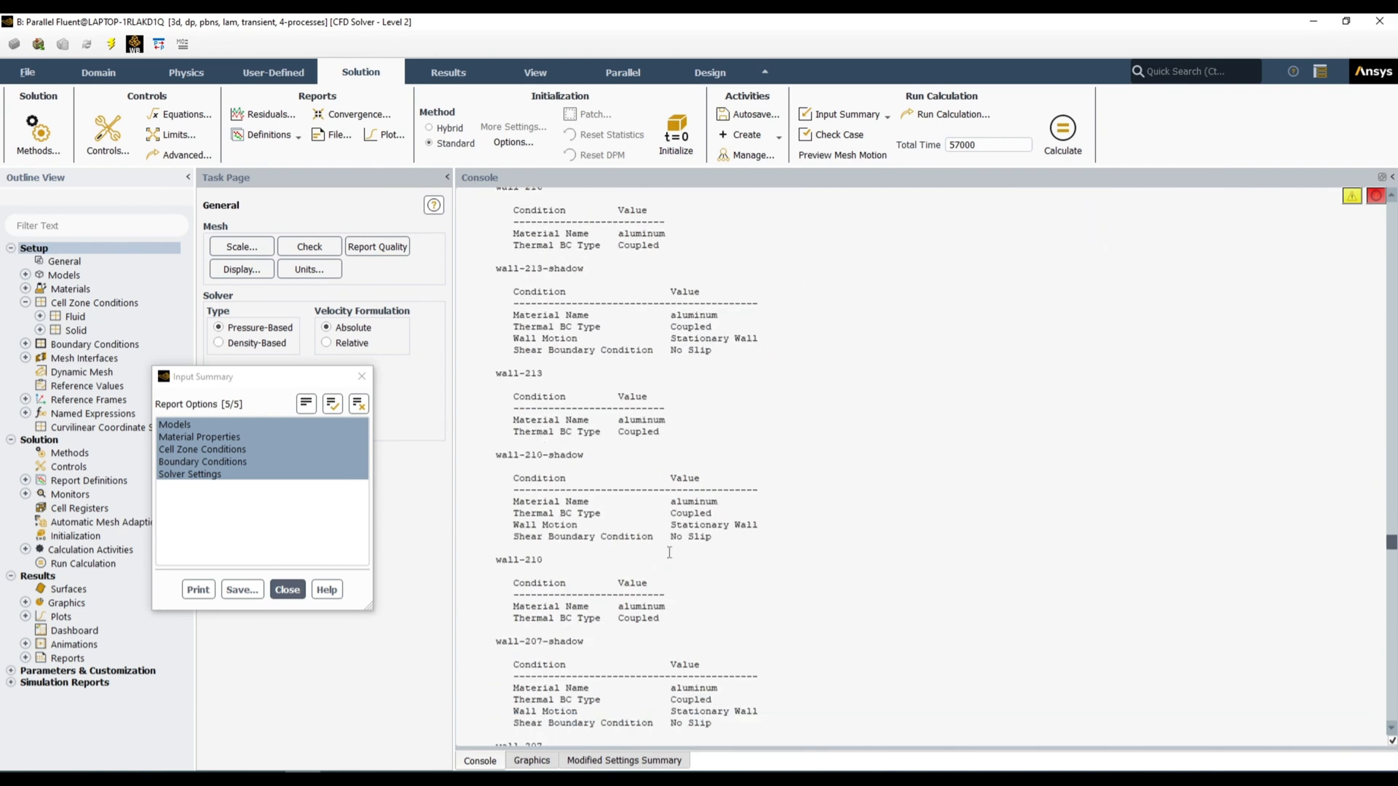
scroll(669, 553, "down", 15)
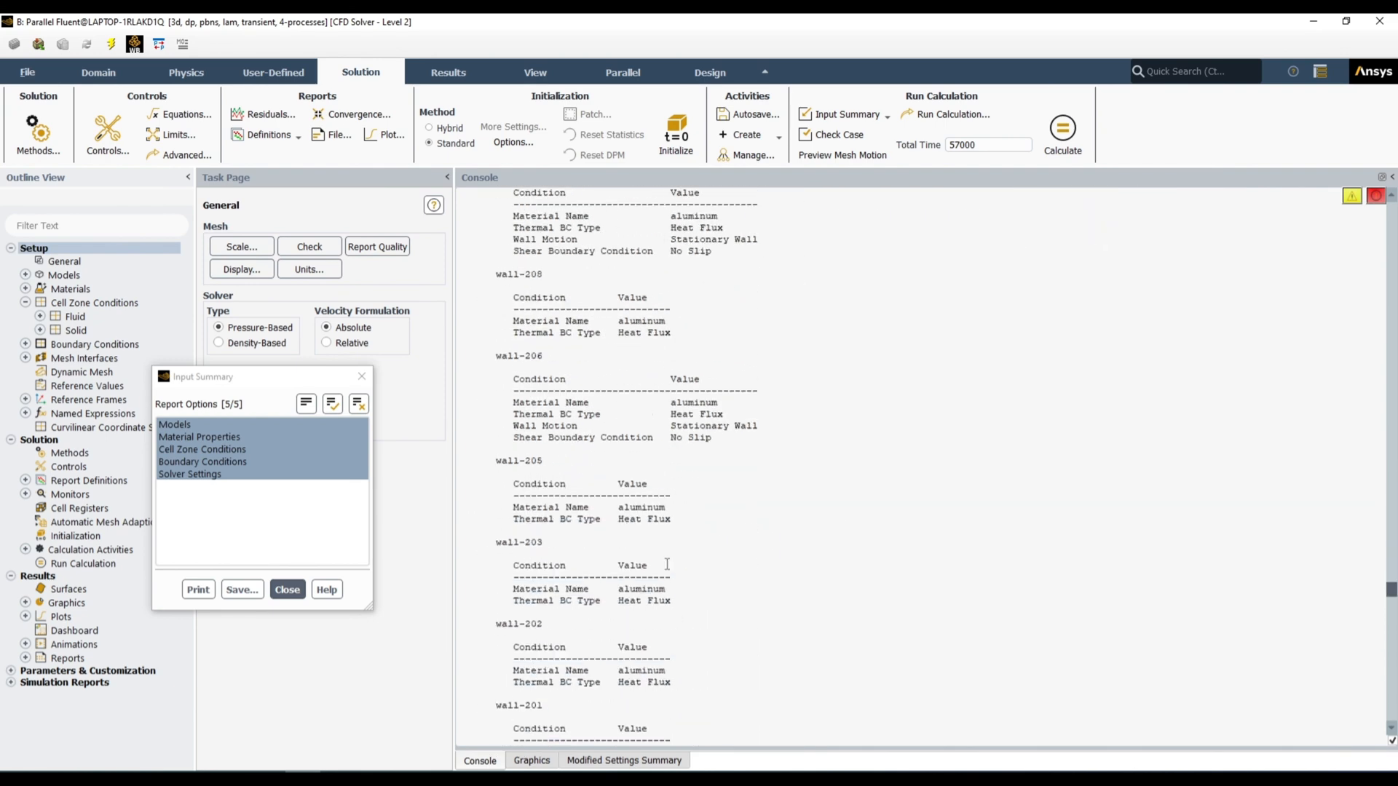
scroll(667, 564, "down", 15)
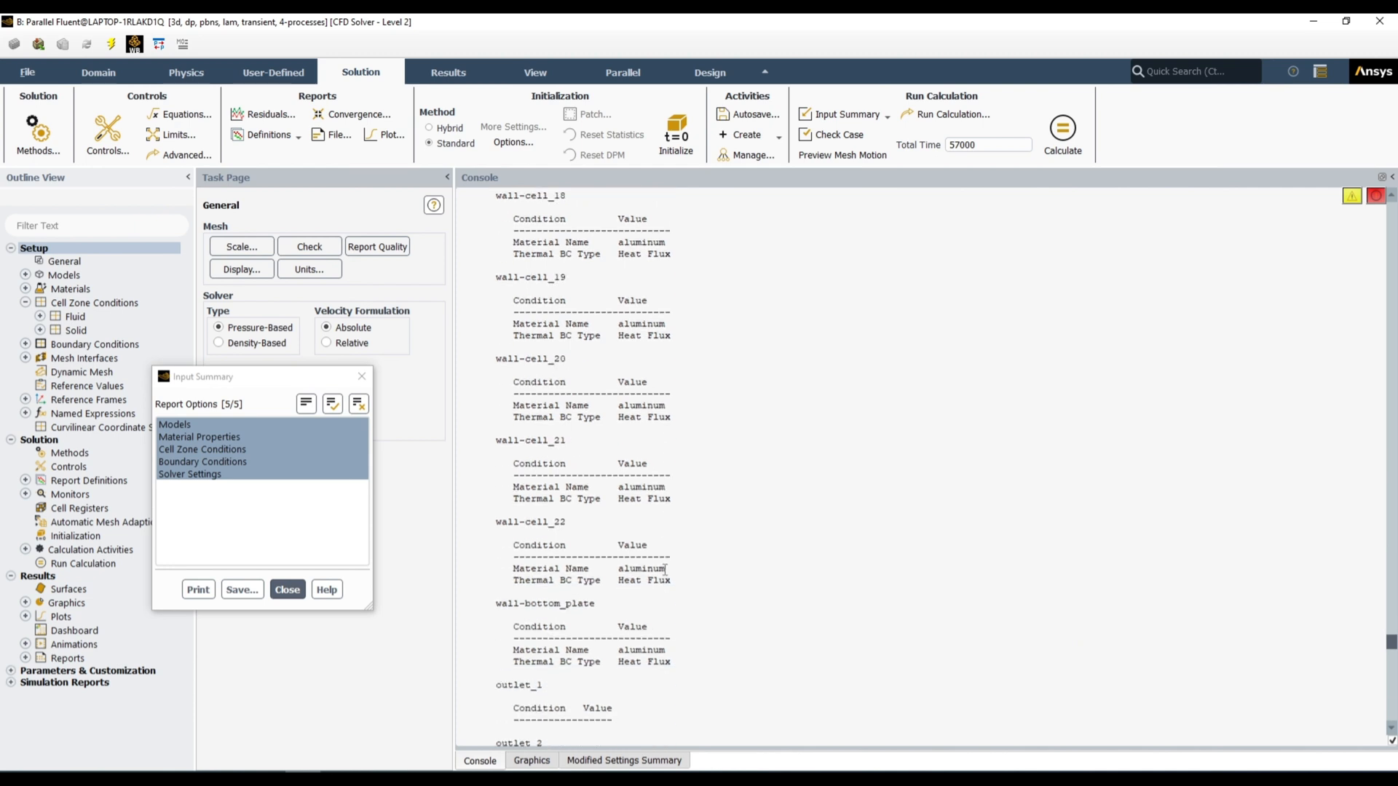
scroll(665, 569, "down", 5)
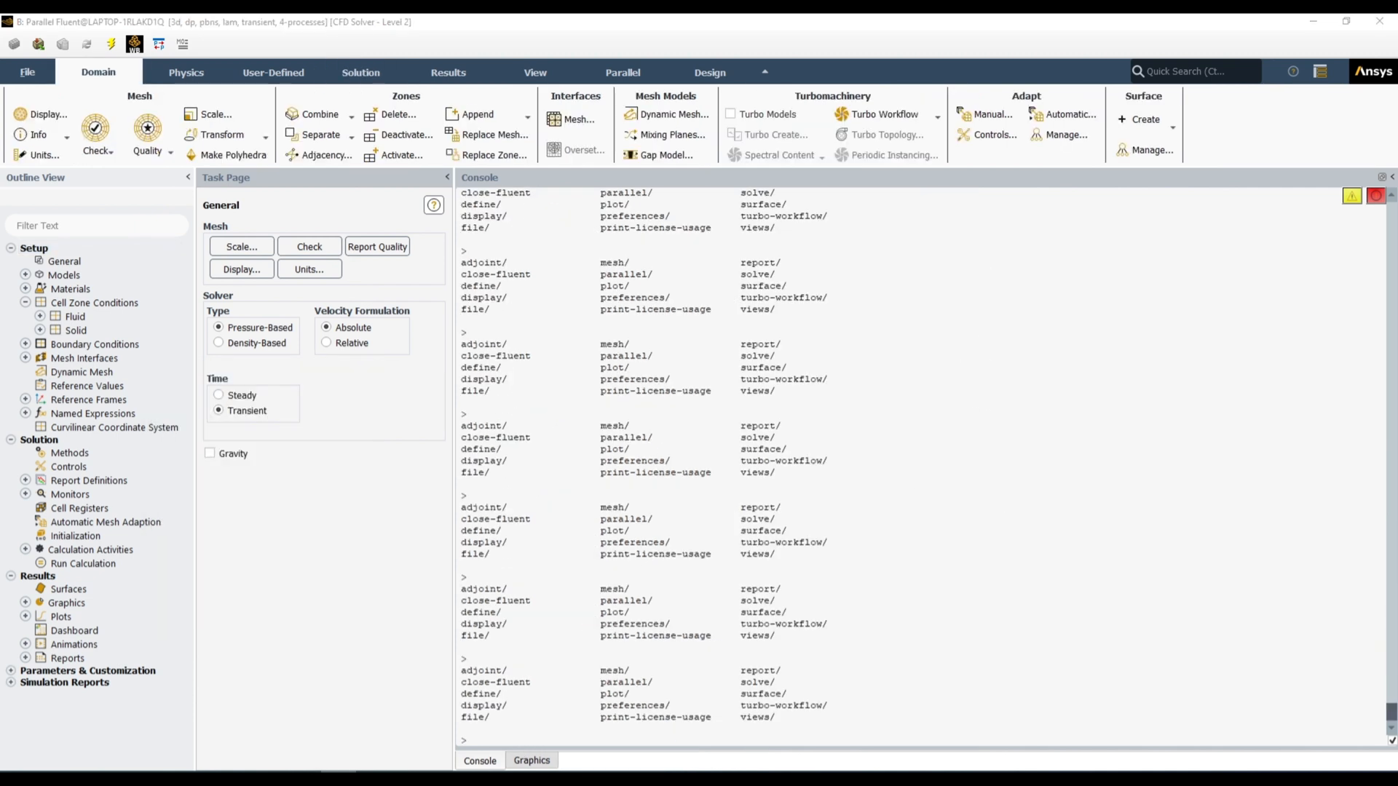